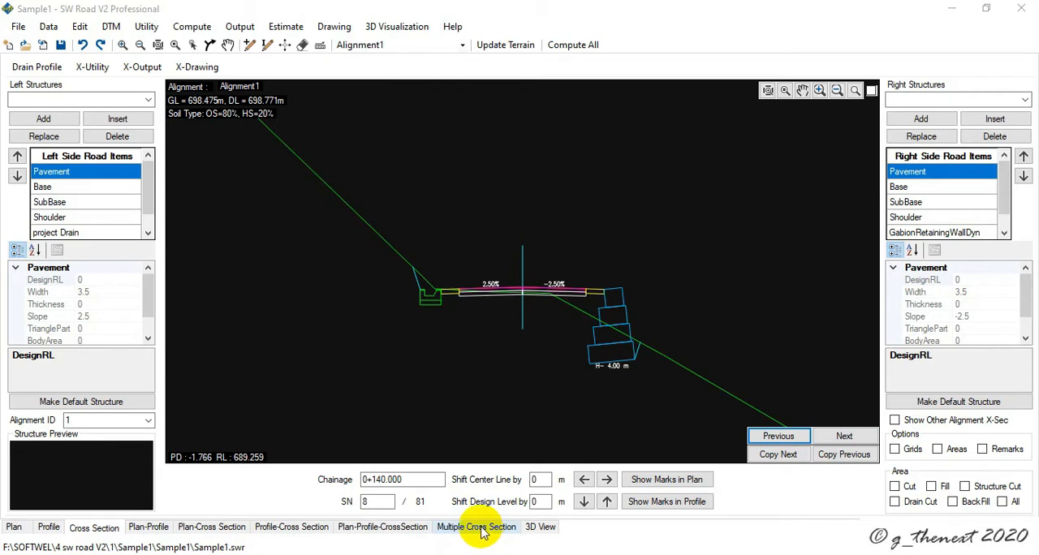
- Open the multiple cross-section view of Alignment1 and maximize its window
click(480, 527)
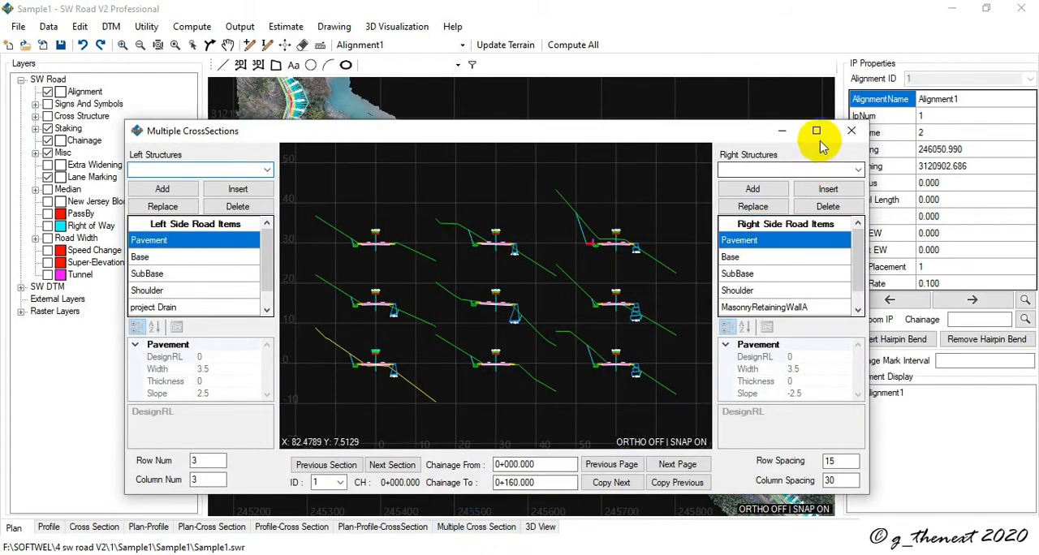
click(814, 132)
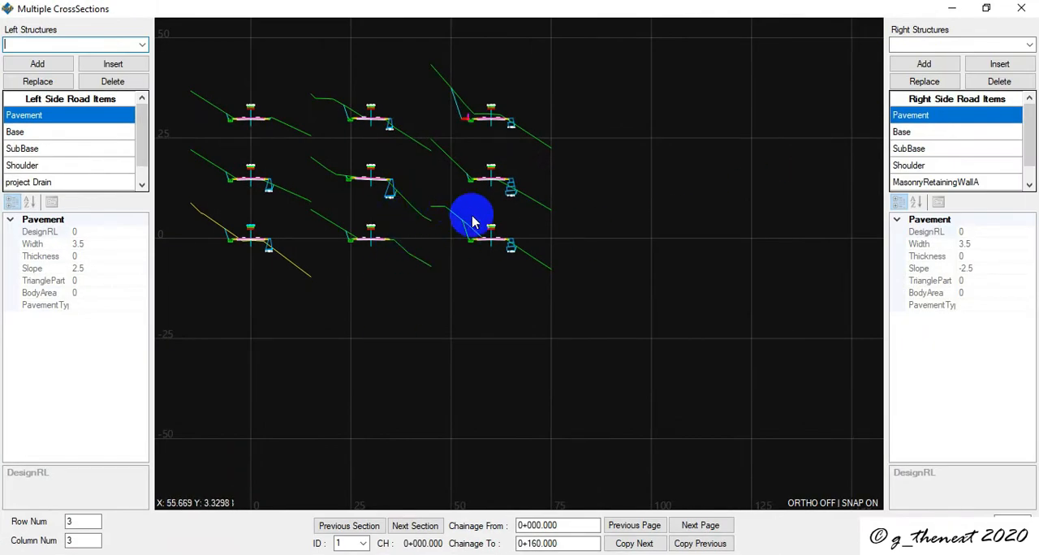
scroll(498, 266, down, 2)
scroll(457, 239, down, 2)
scroll(448, 239, up, 4)
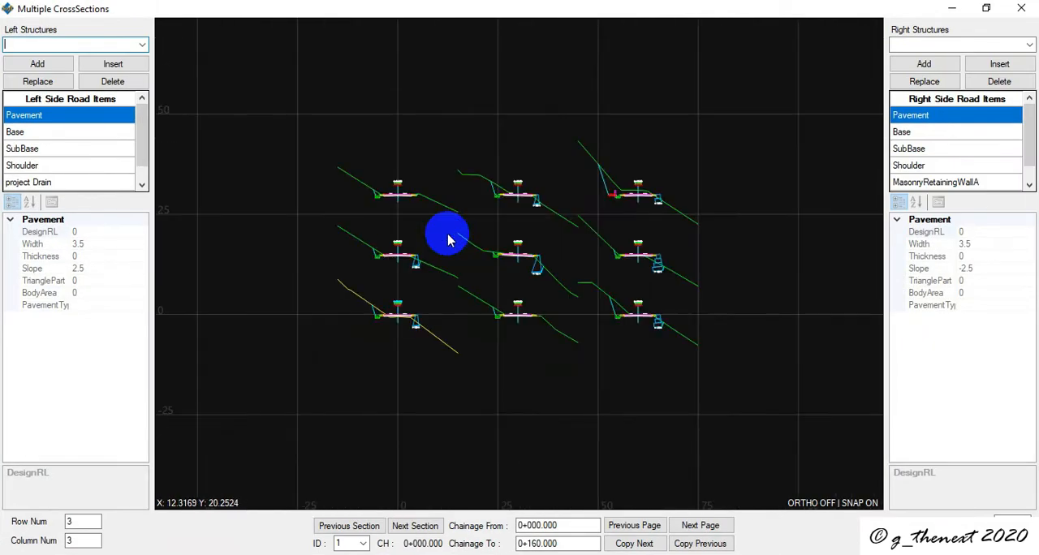
scroll(447, 239, up, 3)
scroll(448, 240, down, 3)
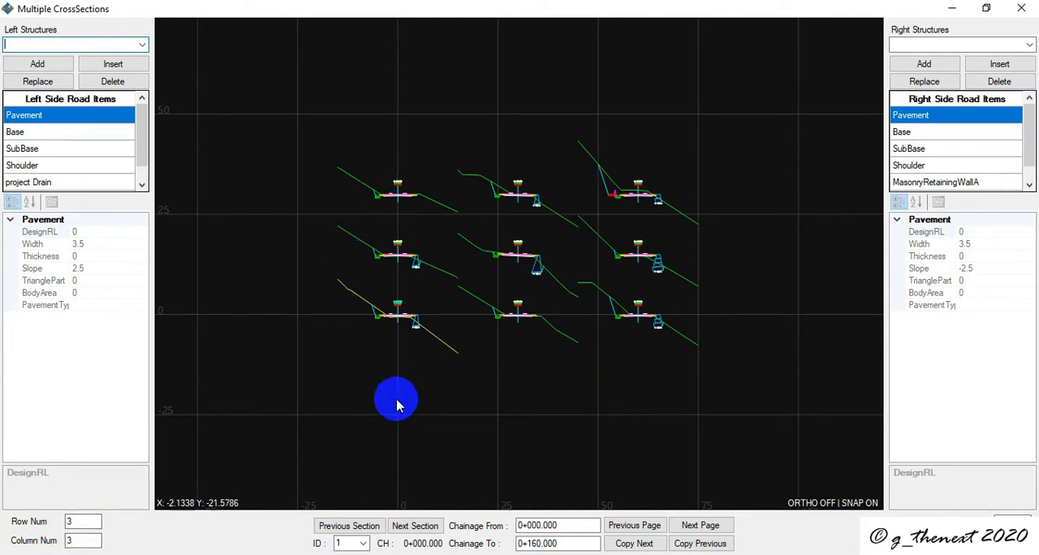
- Set the cross-section display grid to 20 rows and 20 columns
click(87, 522)
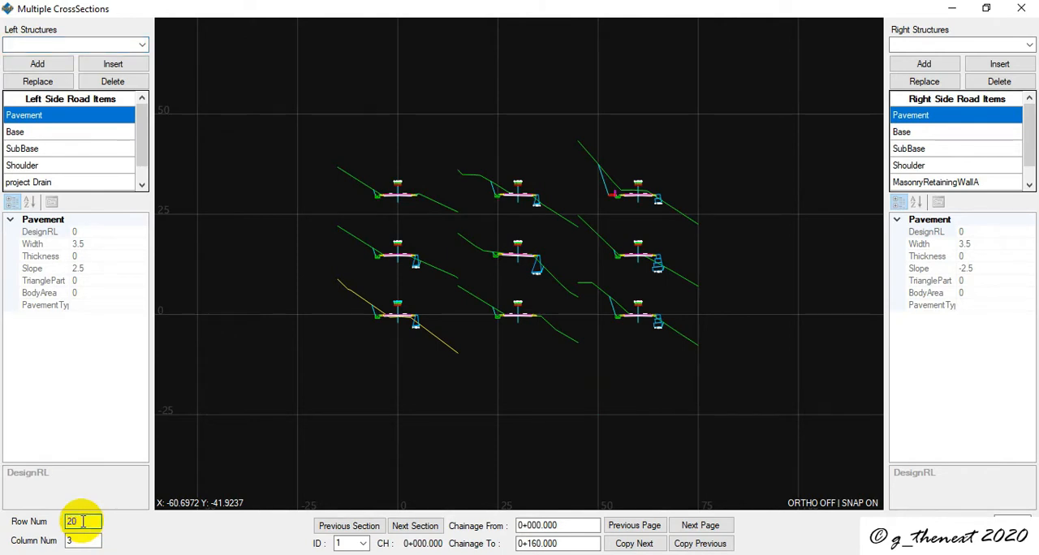
click(41, 552)
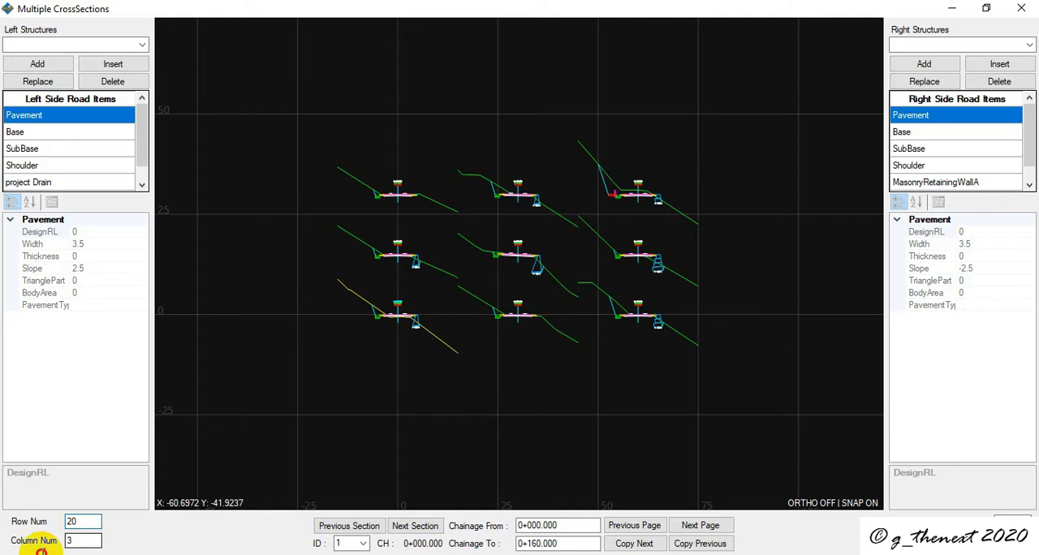
double_click(82, 540)
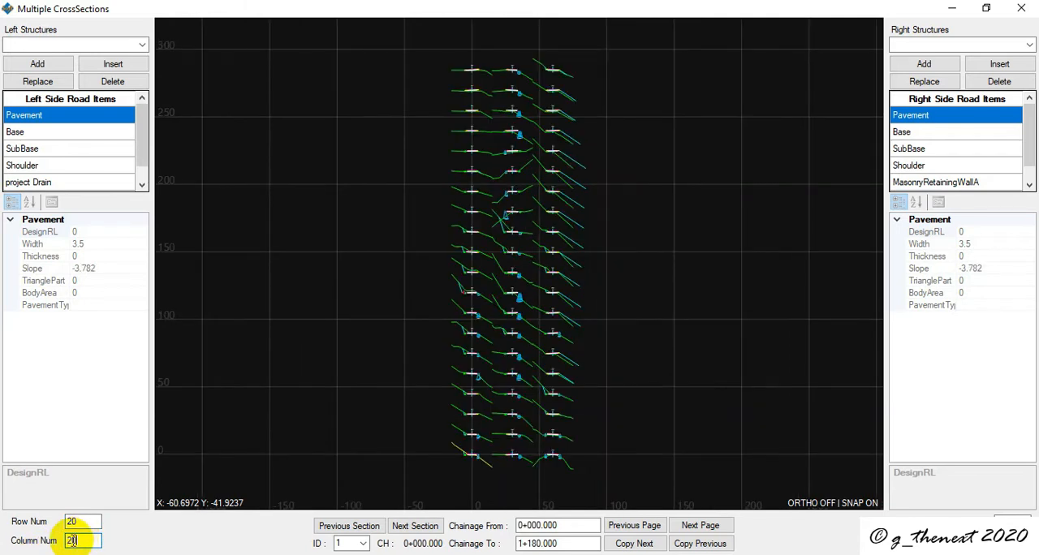
key(Return)
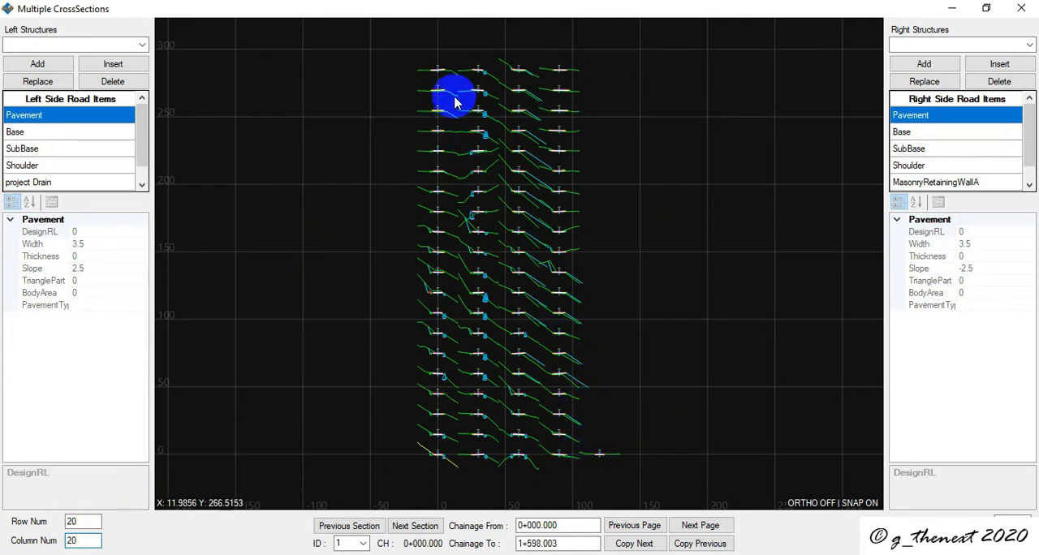
click(76, 537)
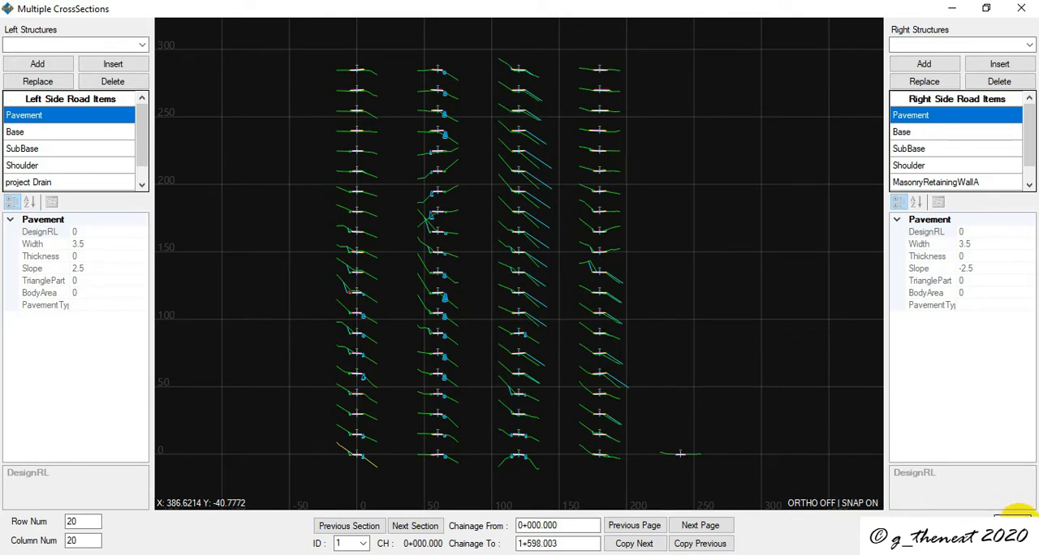
- Set the cross-section display grid to 3 rows and 3 columns
click(72, 521)
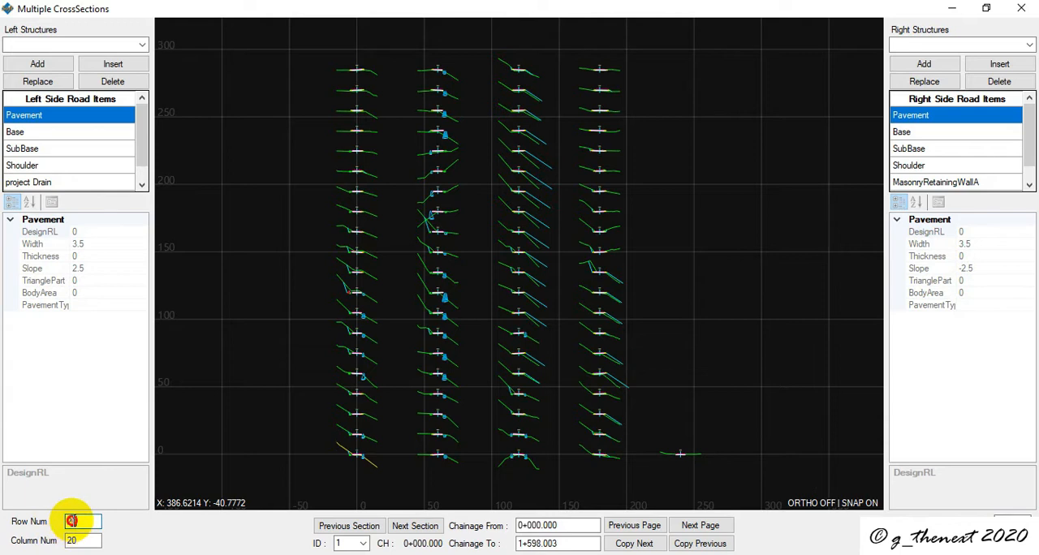
double_click(64, 521)
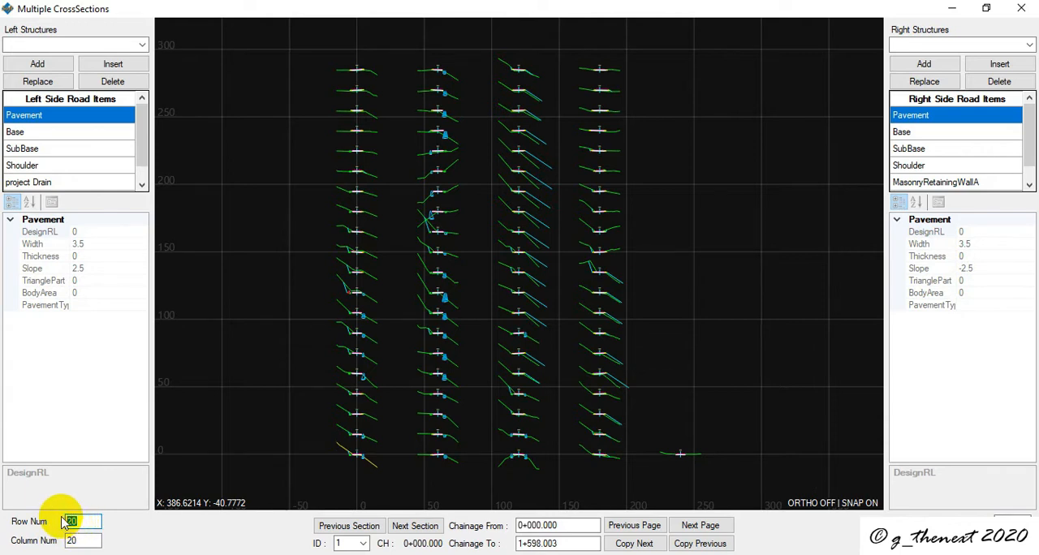
key(Return)
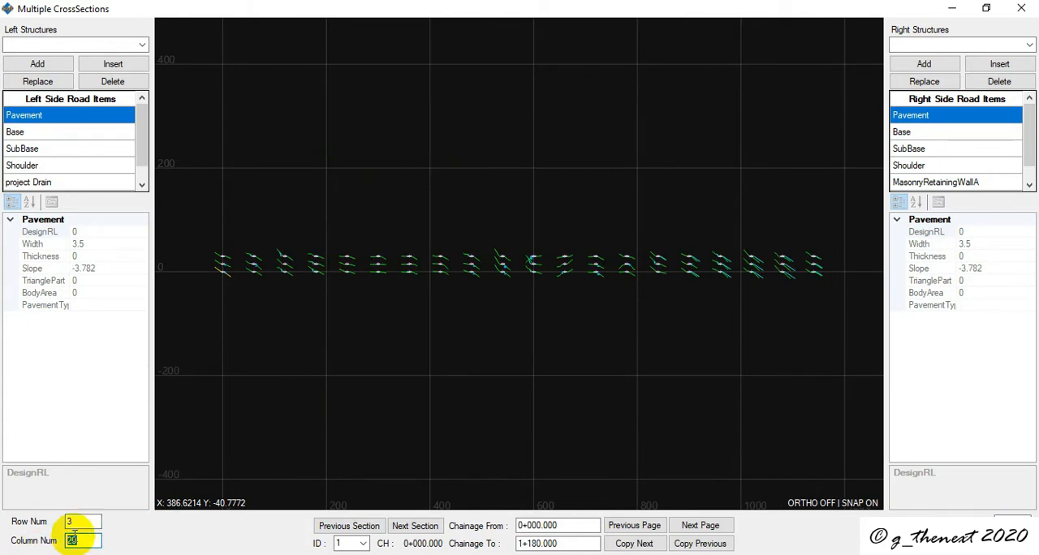
double_click(78, 539)
text(3)
key(Return)
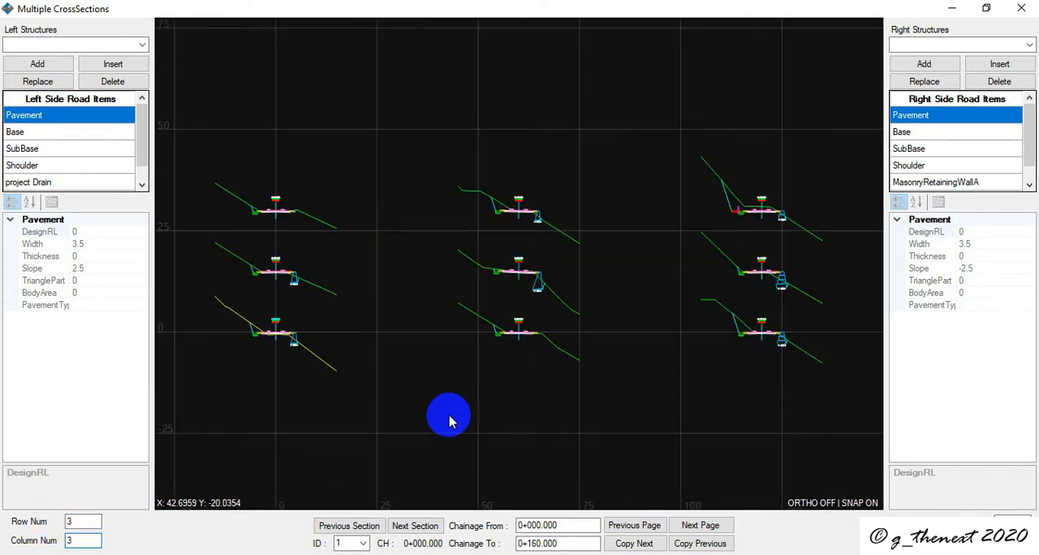
- Examine the side drain and retaining wall of the cross-section at chainage 0+000 and compare it with neighbouring sections
scroll(246, 333, up, 2)
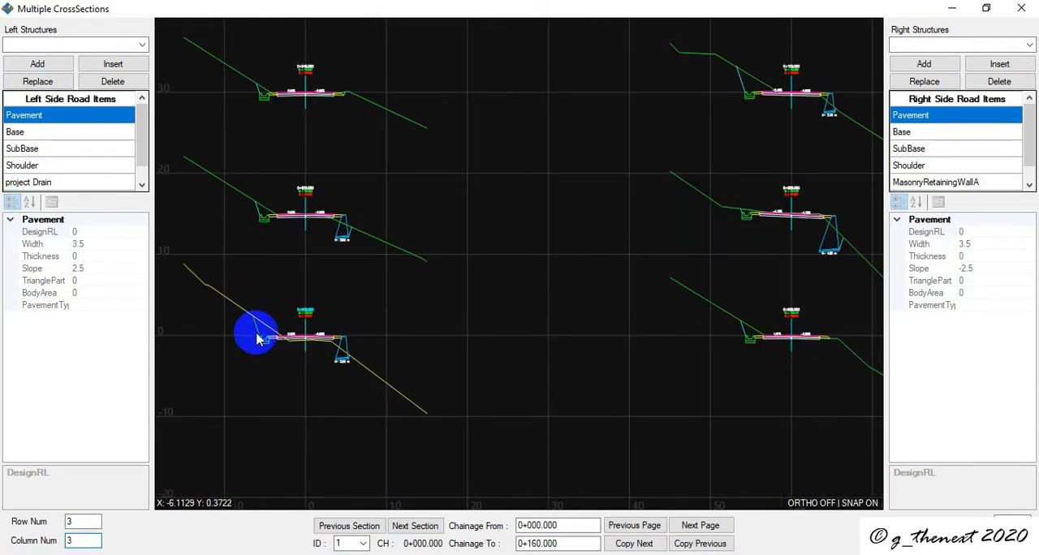
scroll(251, 332, down, 3)
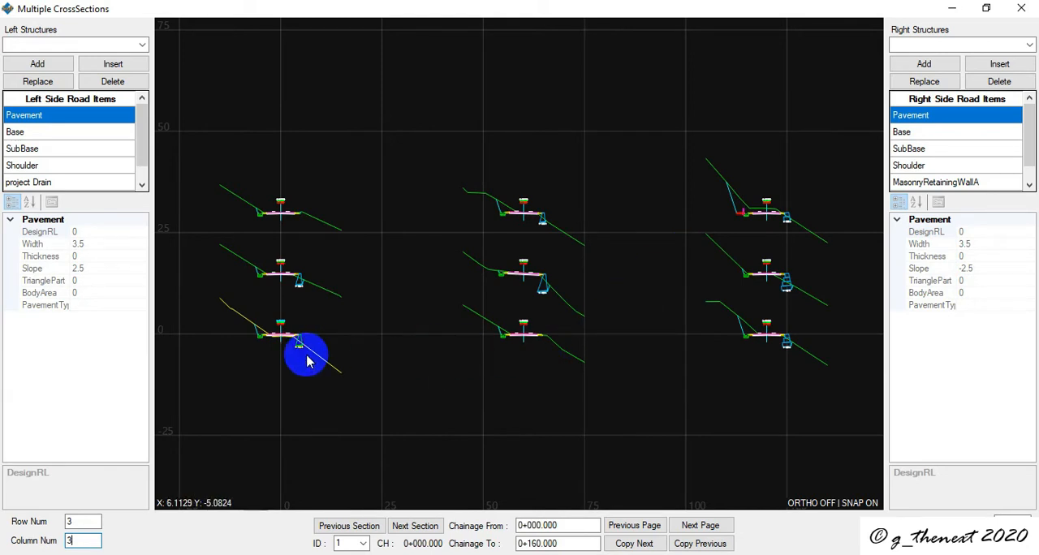
scroll(246, 333, up, 2)
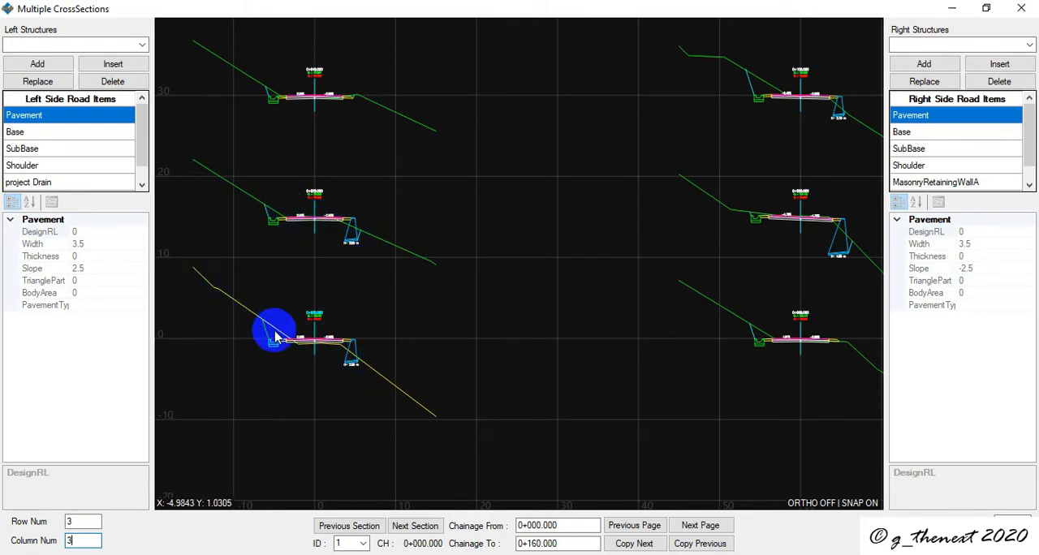
scroll(390, 329, down, 2)
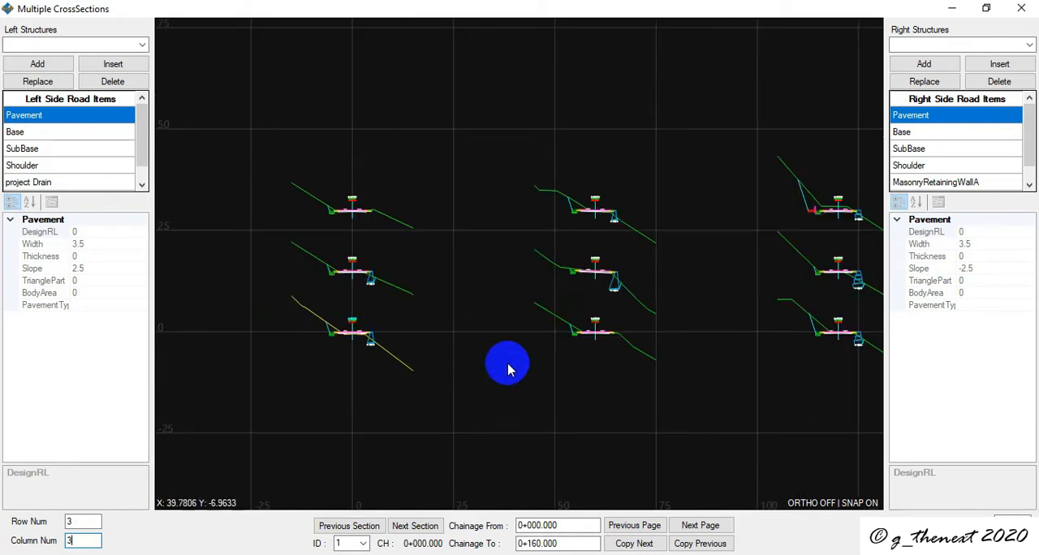
scroll(328, 325, up, 2)
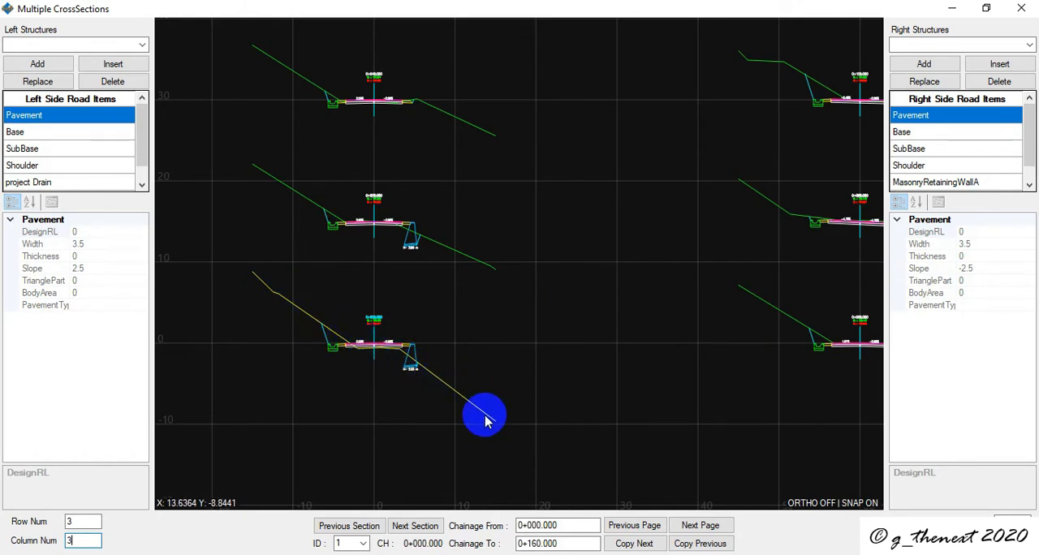
scroll(276, 299, down, 2)
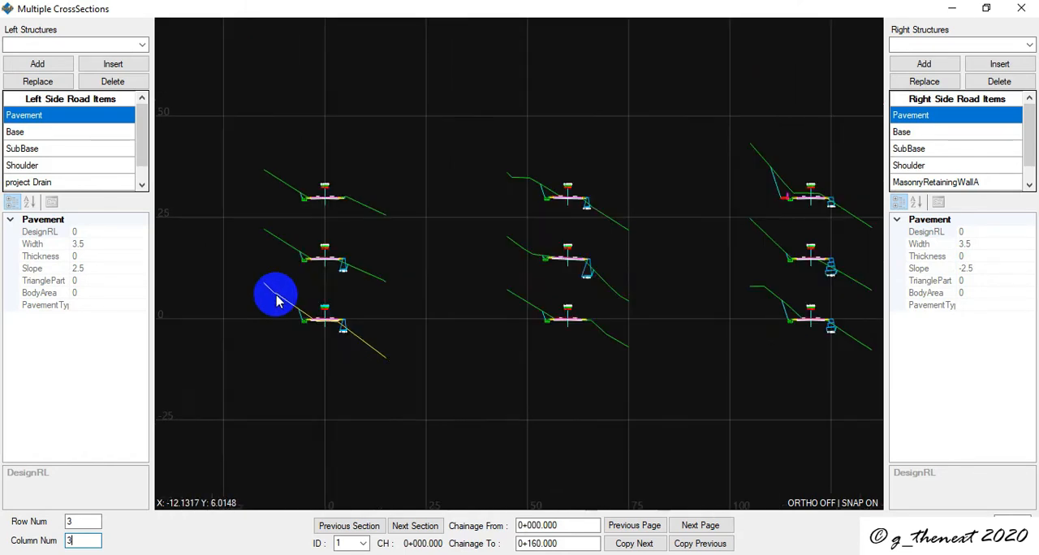
scroll(337, 321, up, 2)
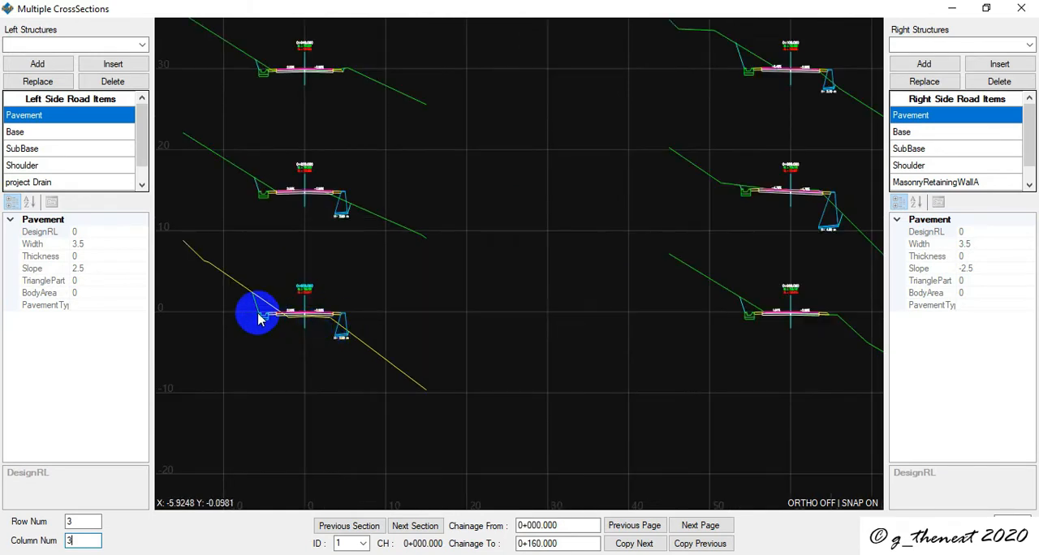
scroll(244, 299, down, 2)
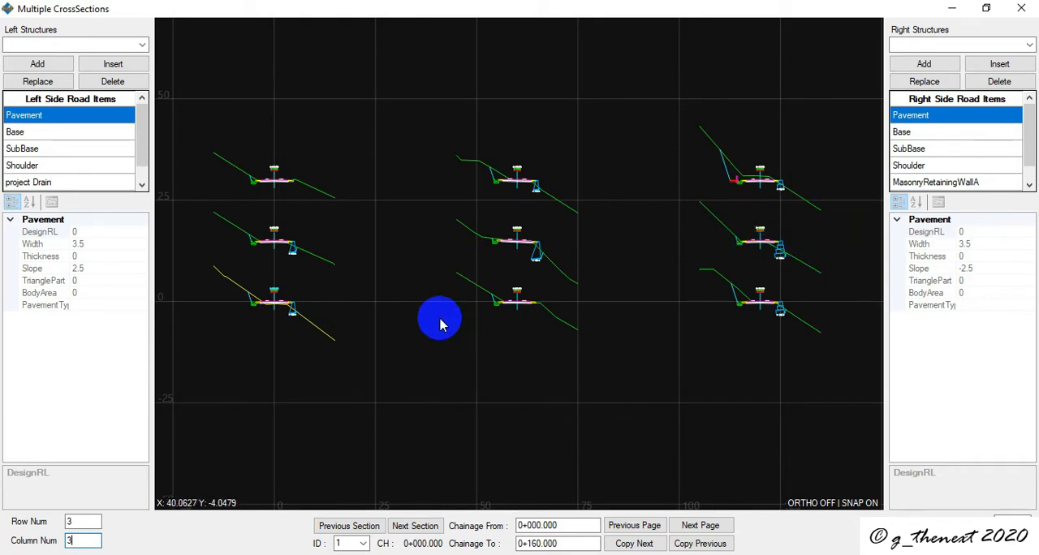
scroll(206, 292, up, 2)
scroll(300, 329, up, 2)
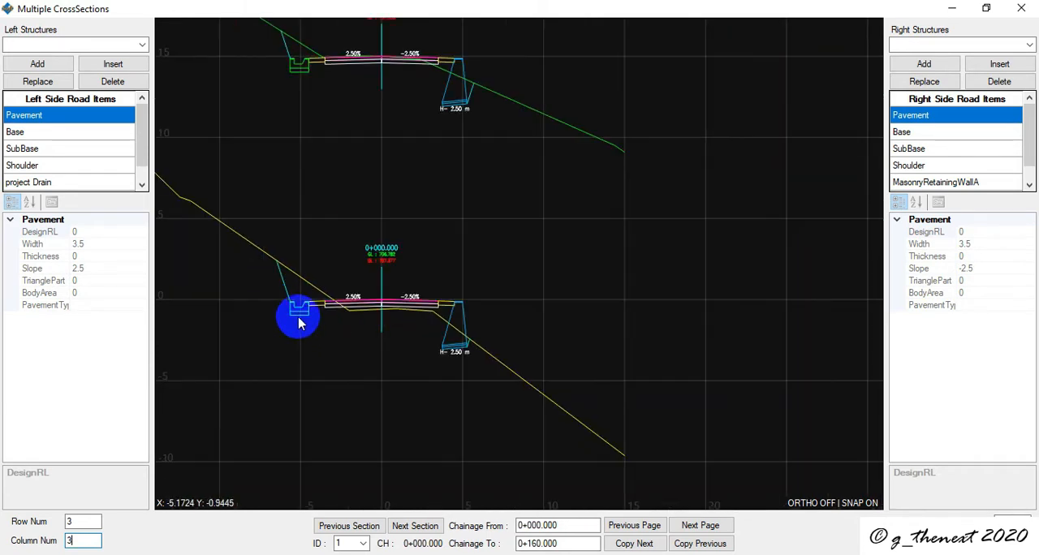
- Delete the Shoulder from the left side road items
scroll(56, 175, down, 1)
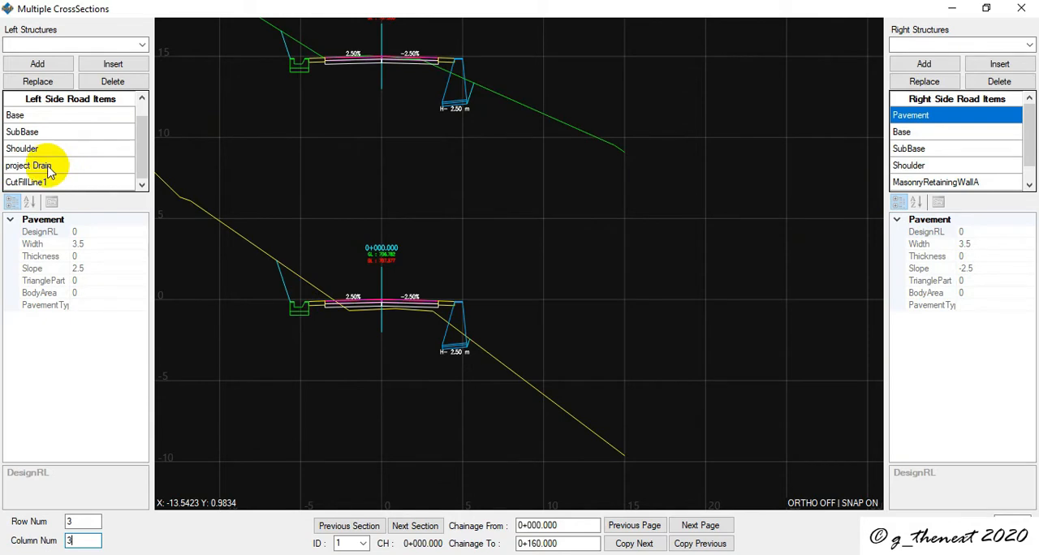
click(36, 149)
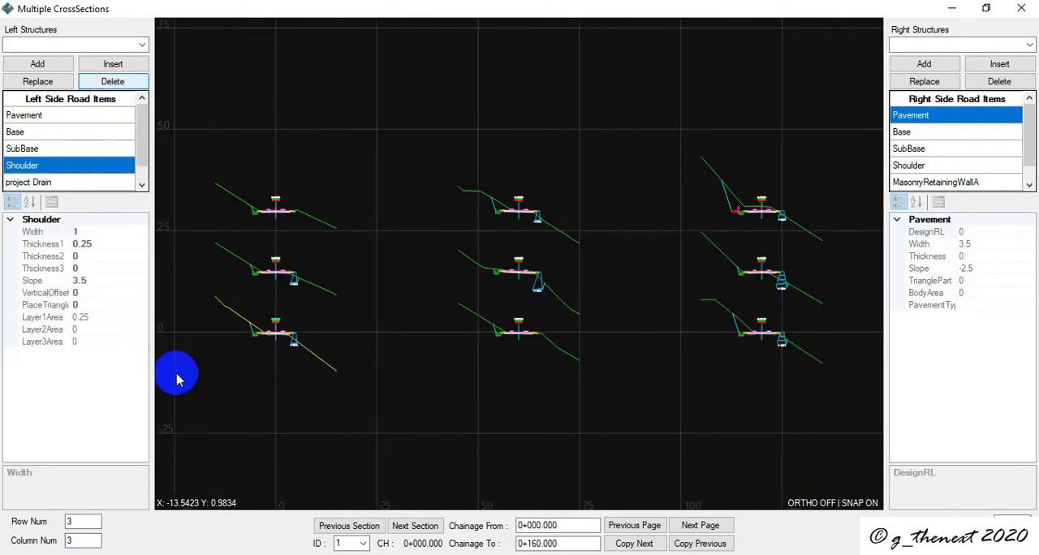
scroll(244, 351, up, 3)
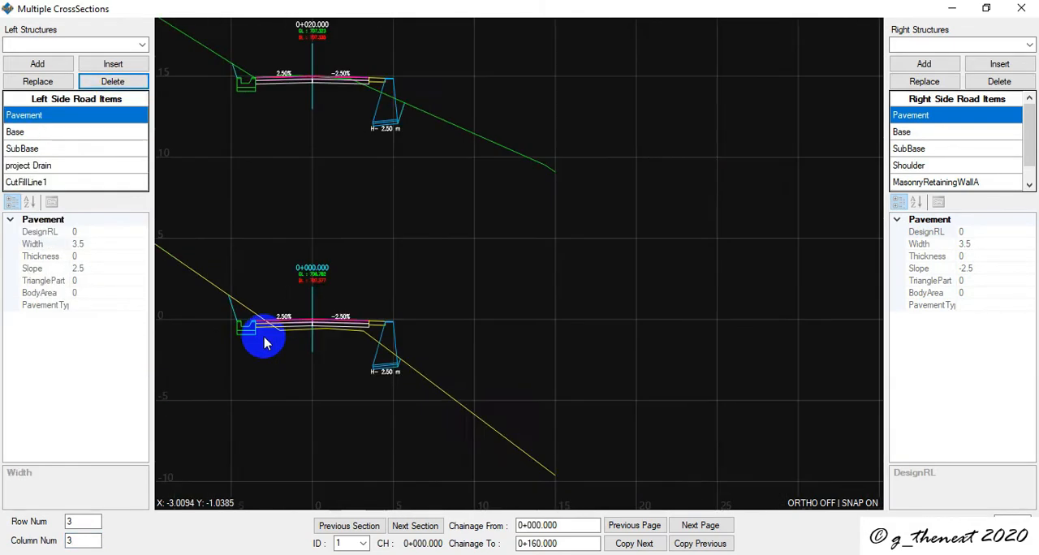
- Delete the project Drain from the left side road items
click(70, 165)
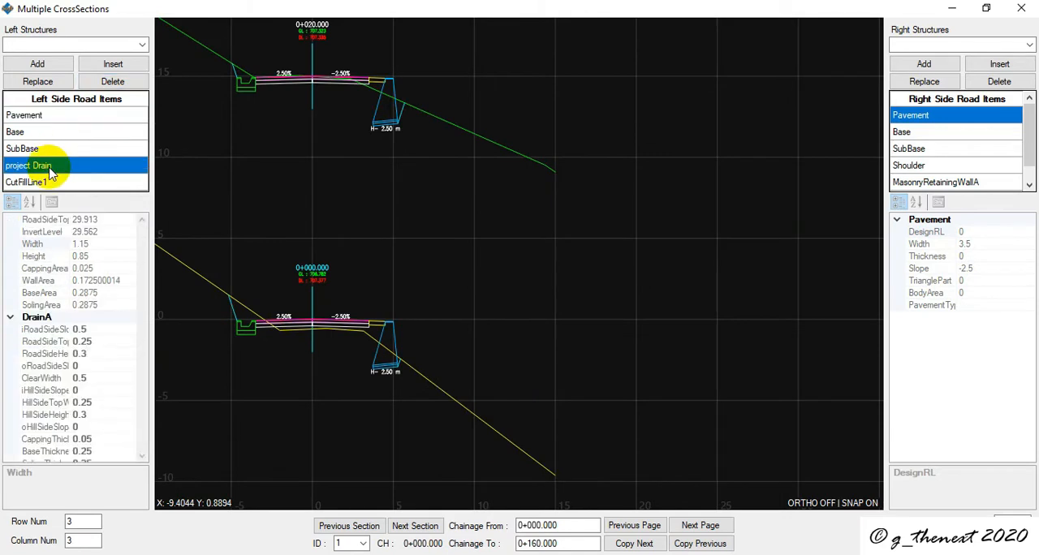
click(106, 86)
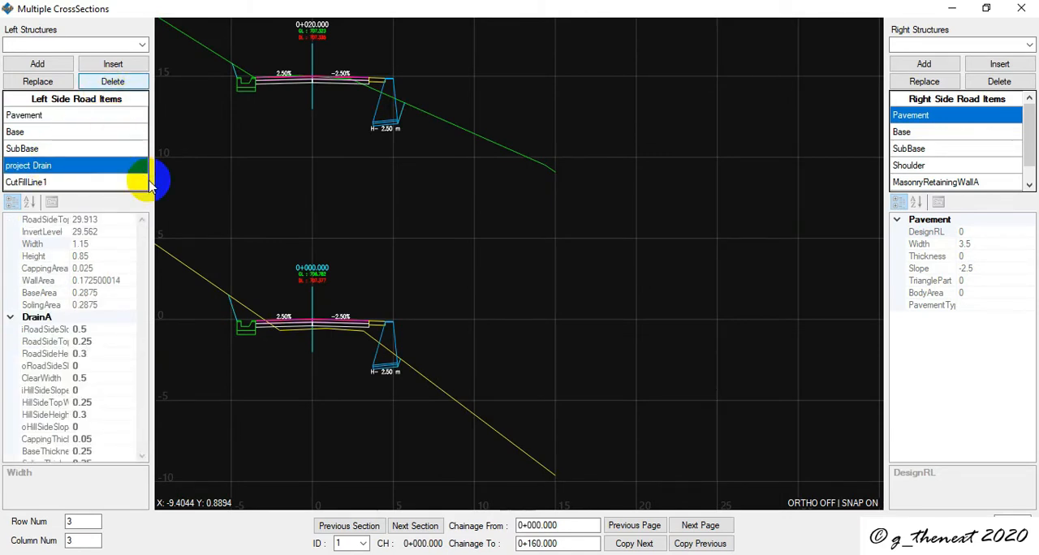
scroll(283, 341, up, 2)
scroll(311, 353, up, 2)
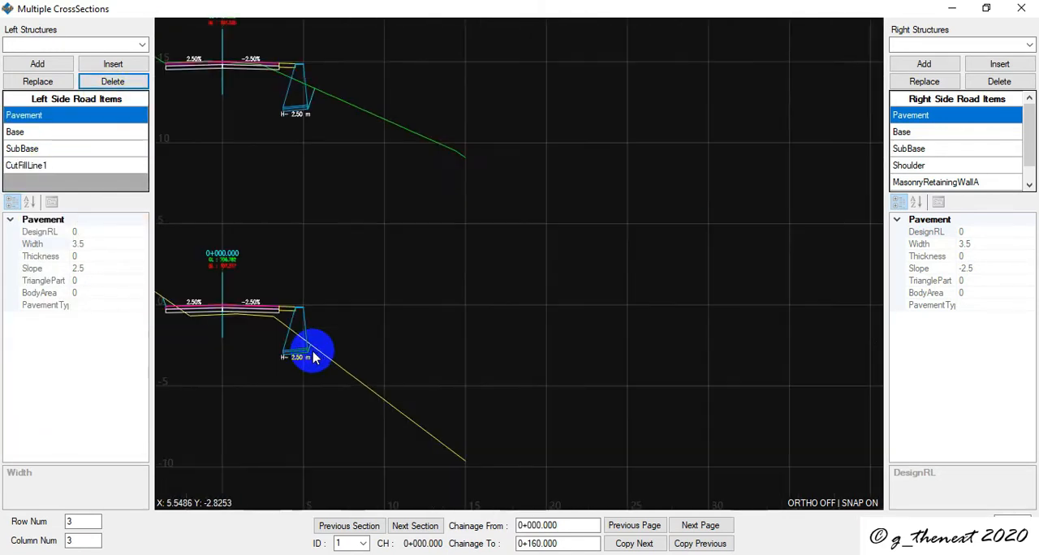
- Delete MasonryRetainingWallA from the right side road items
scroll(987, 138, down, 1)
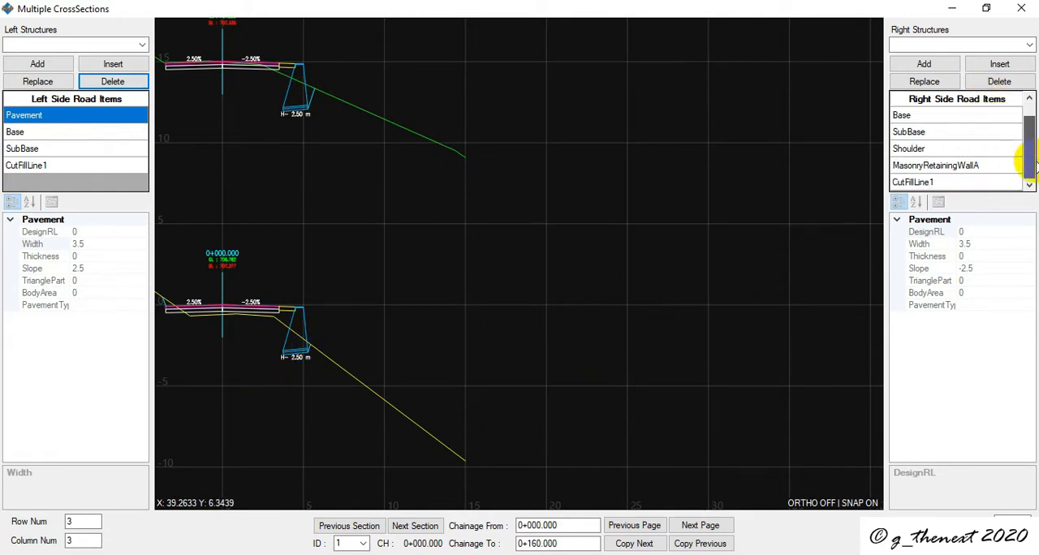
click(976, 166)
click(999, 81)
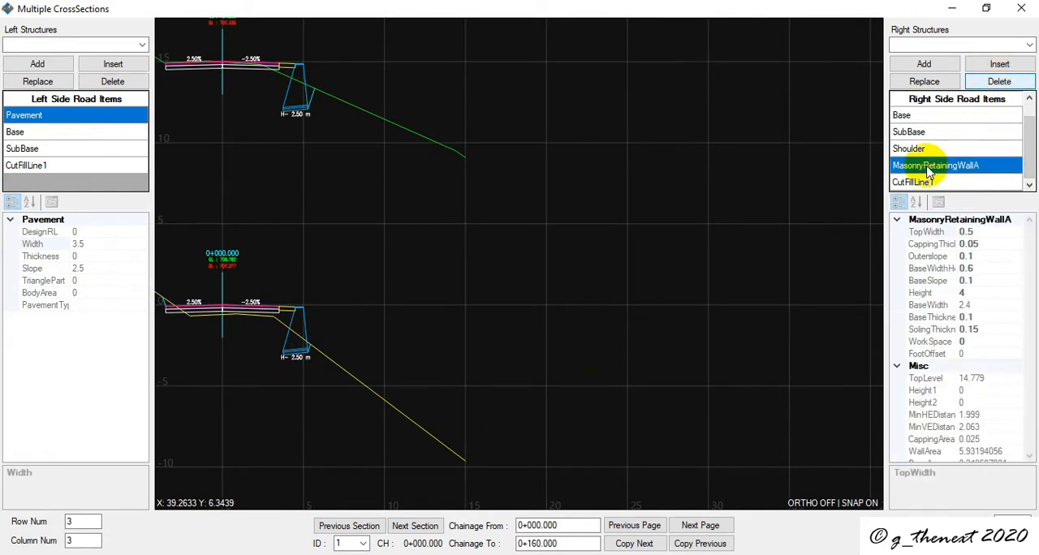
- Examine the edited cross-section at chainage 0+000 and the neighbouring sections for the effect of the deletions
scroll(281, 341, up, 3)
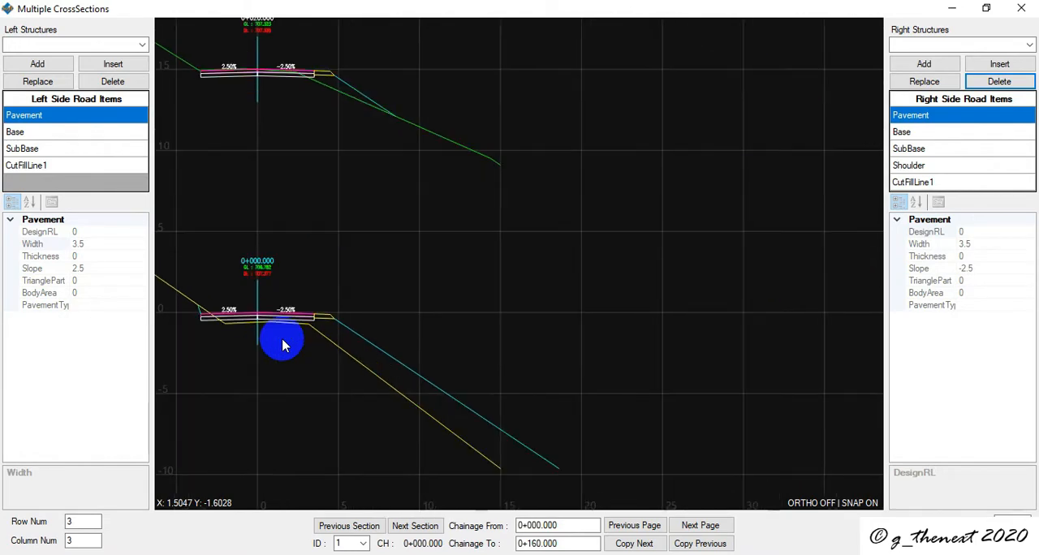
scroll(280, 338, down, 3)
scroll(244, 342, up, 3)
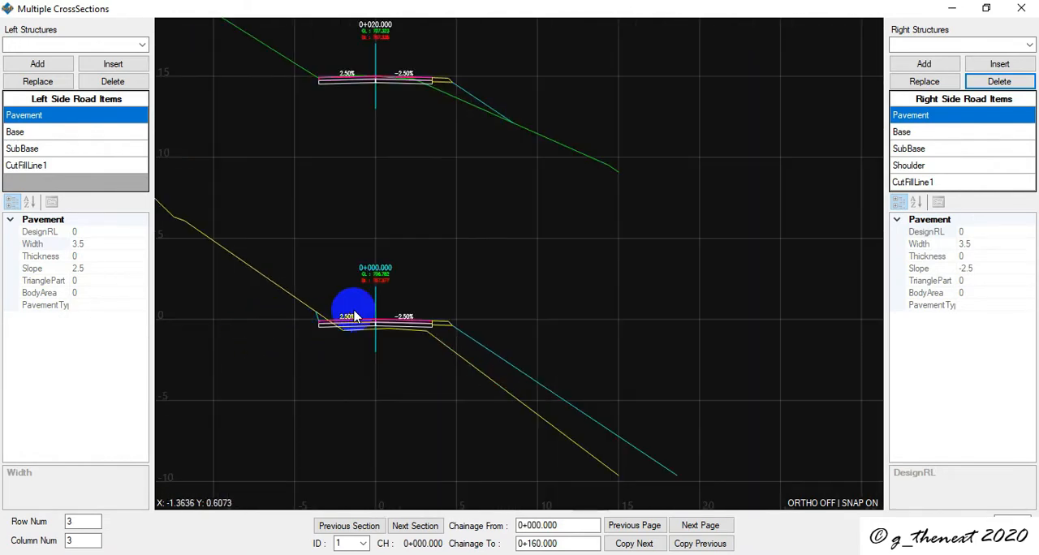
scroll(363, 338, down, 3)
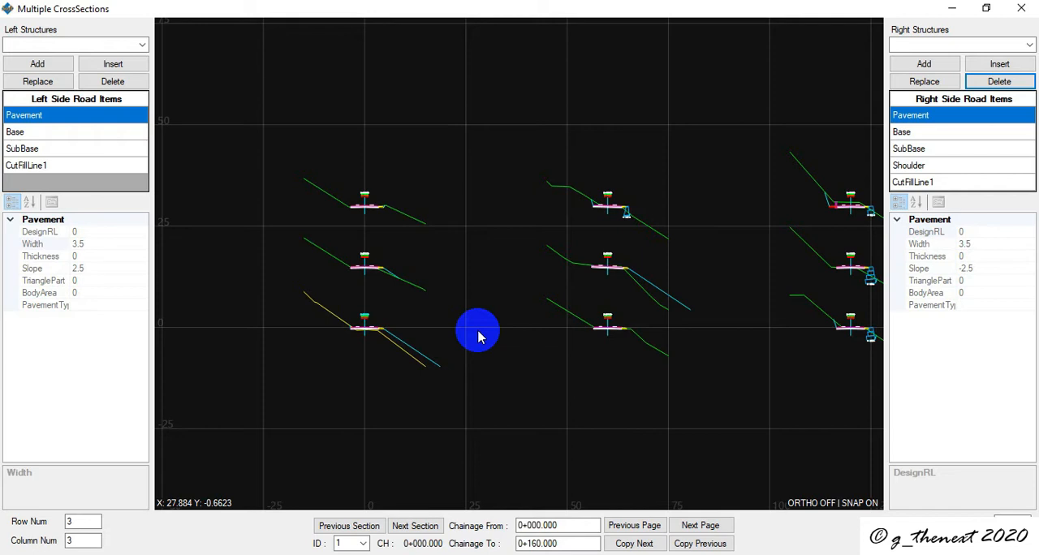
scroll(351, 341, up, 5)
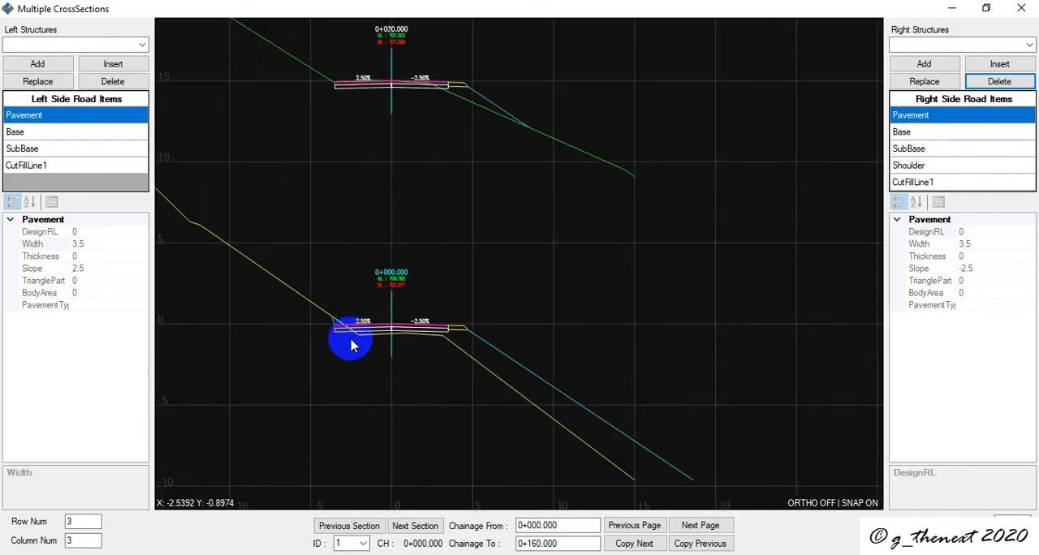
scroll(349, 344, up, 2)
scroll(348, 344, down, 5)
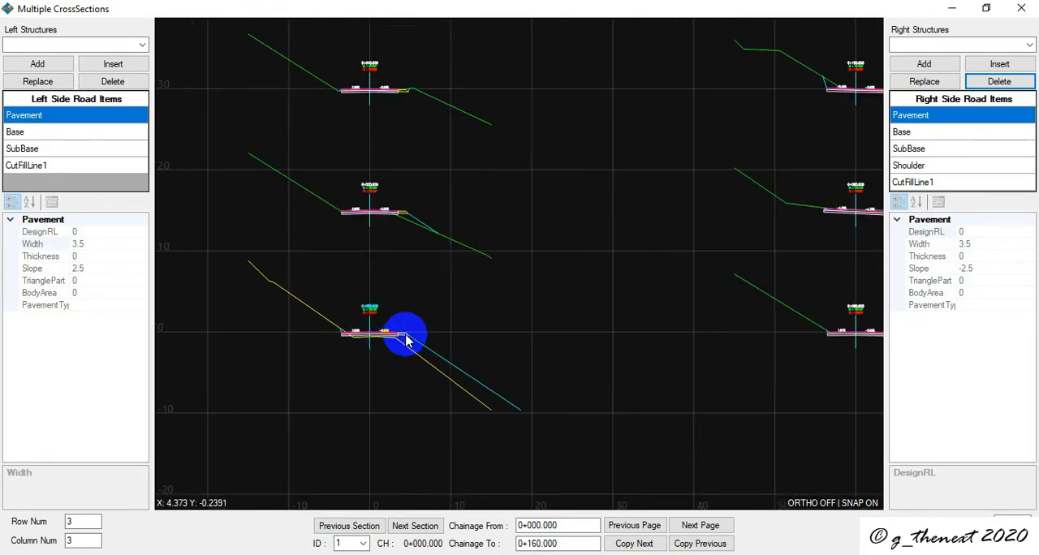
- Insert MasonryRetainingWallC before CutFillLine1 in the right side road items
scroll(406, 360, down, 3)
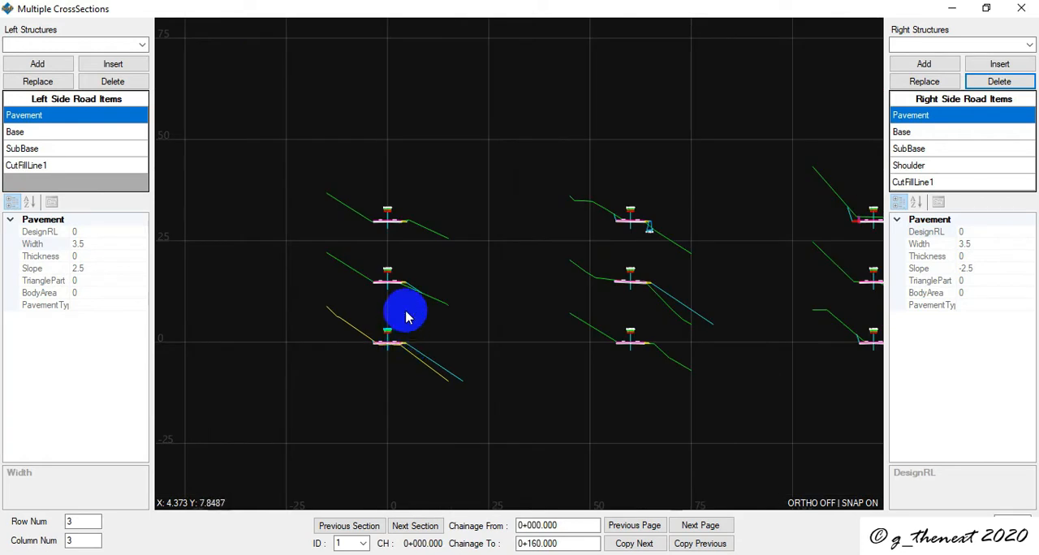
middle_drag(544, 327, 497, 313)
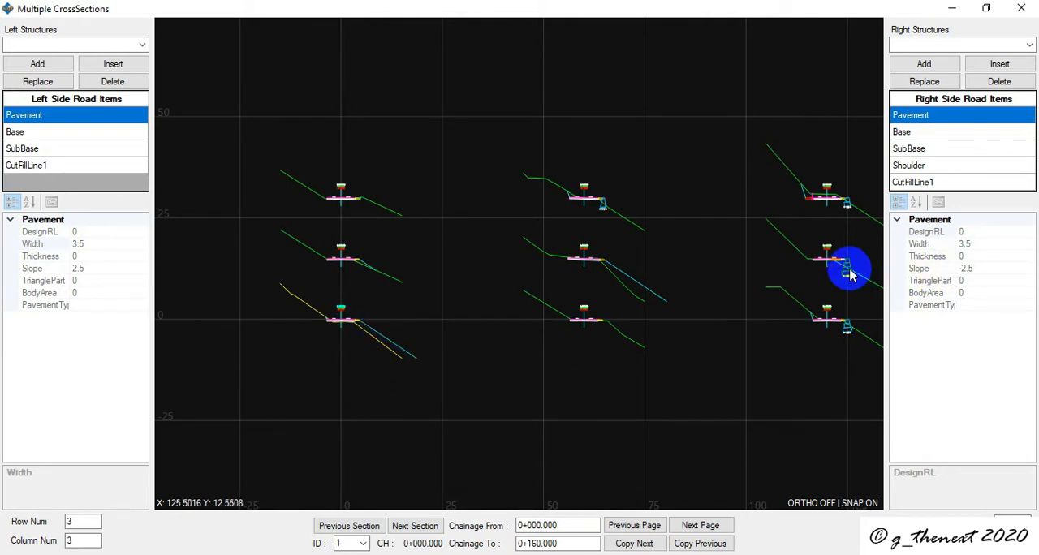
scroll(850, 274, up, 1)
scroll(850, 274, down, 1)
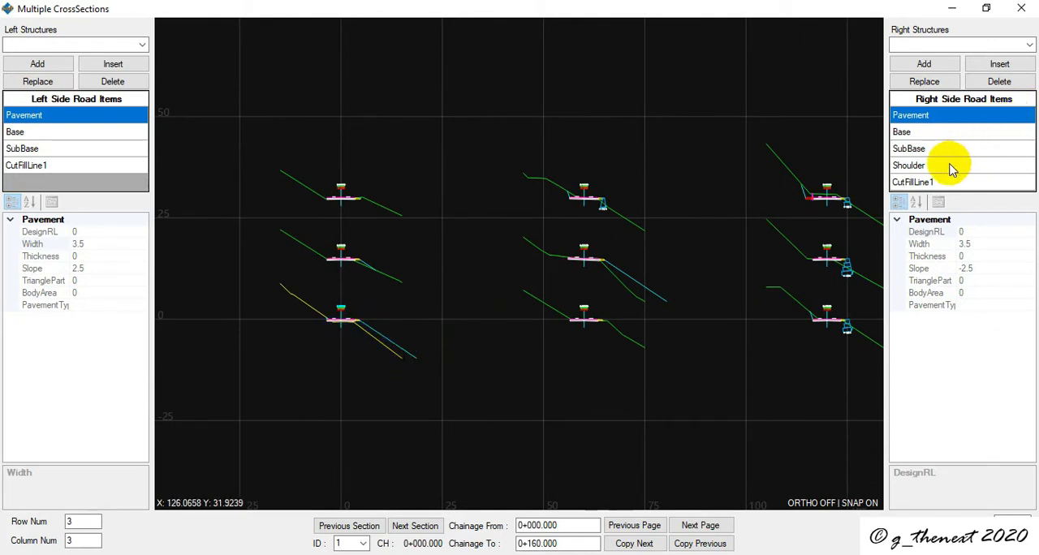
click(934, 183)
click(1029, 44)
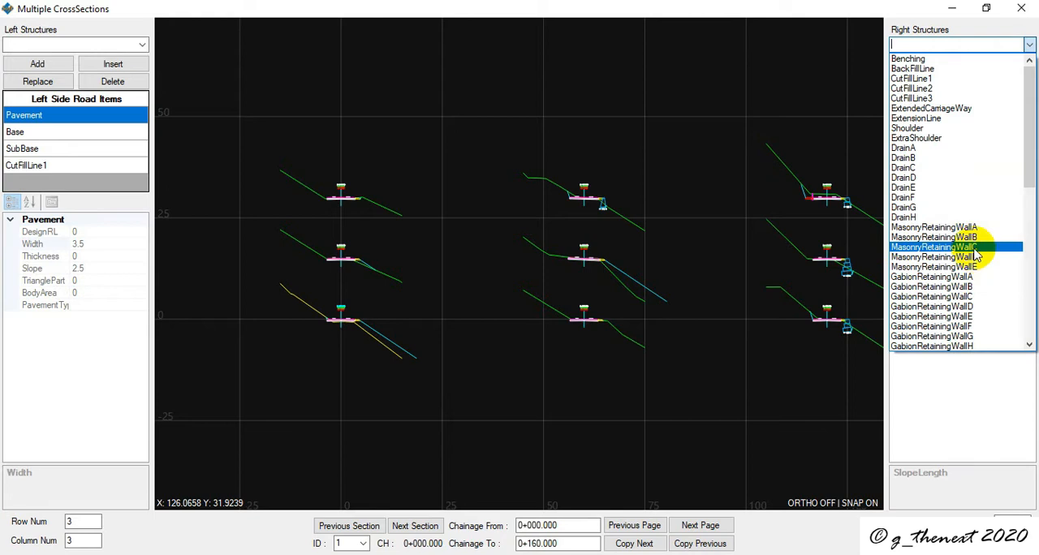
click(975, 247)
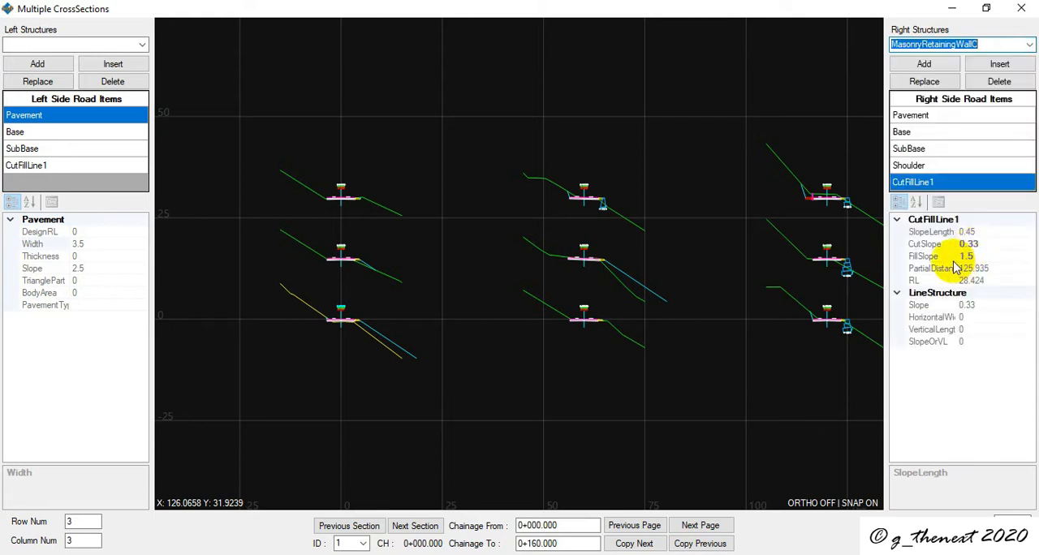
click(1004, 69)
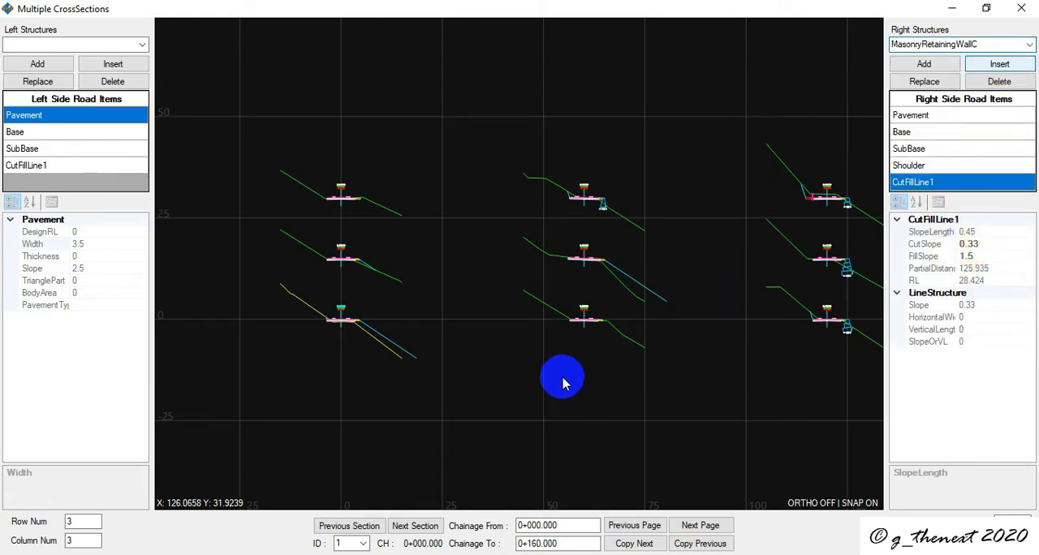
- Inspect the inserted masonry walls along the sections and delete MasonryRetainingWallC from the right side road items again
middle_drag(565, 381, 490, 392)
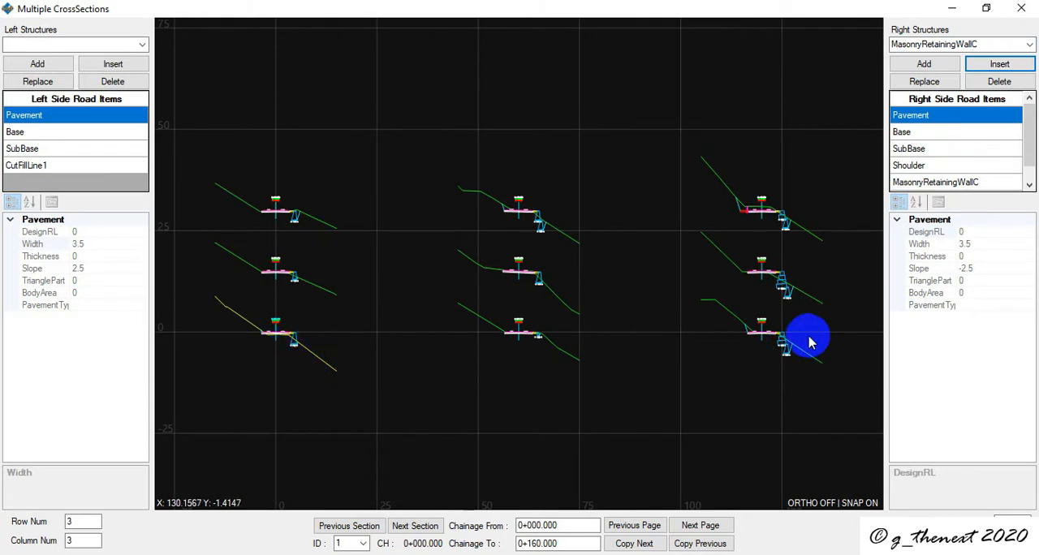
scroll(785, 295, up, 5)
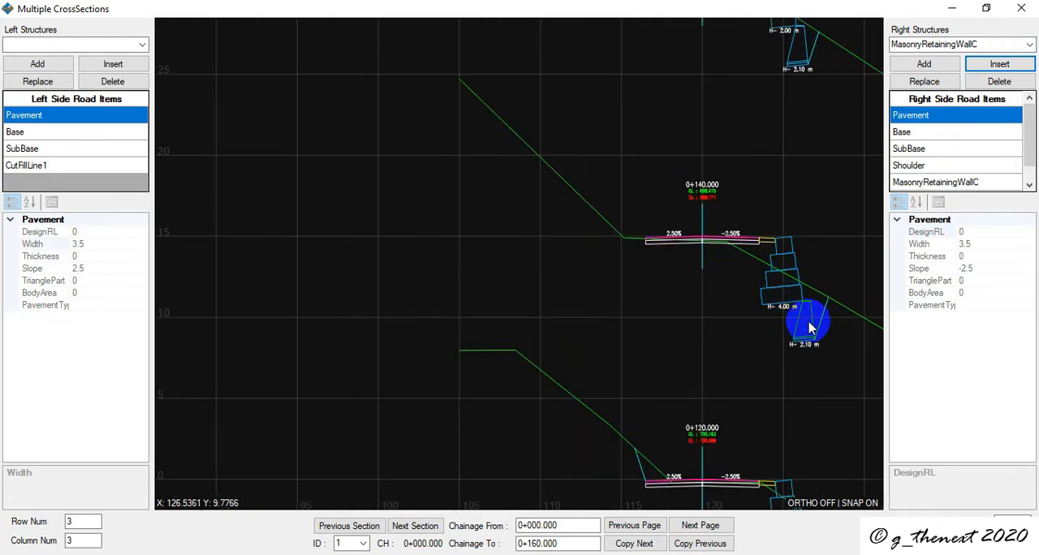
scroll(784, 290, down, 3)
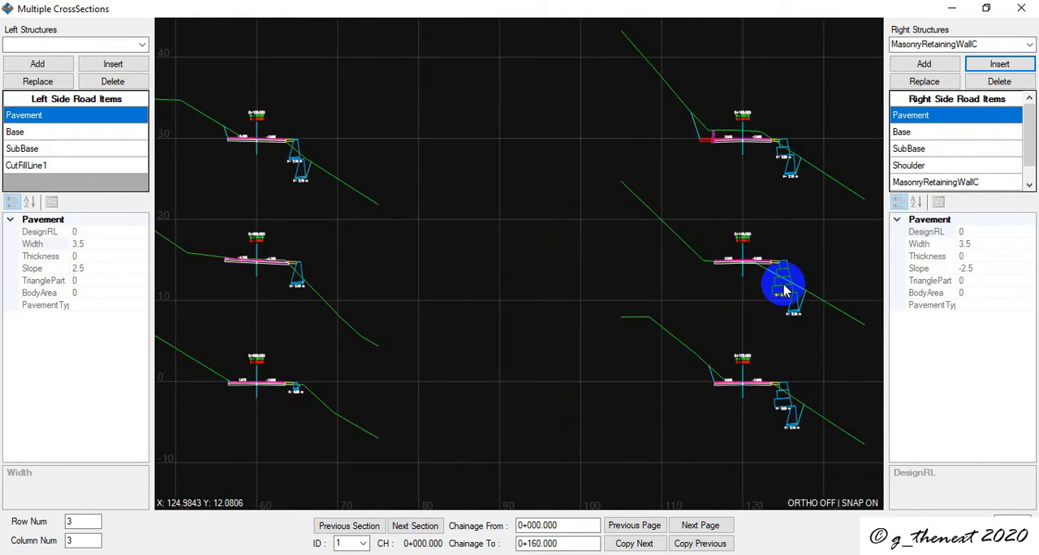
click(937, 181)
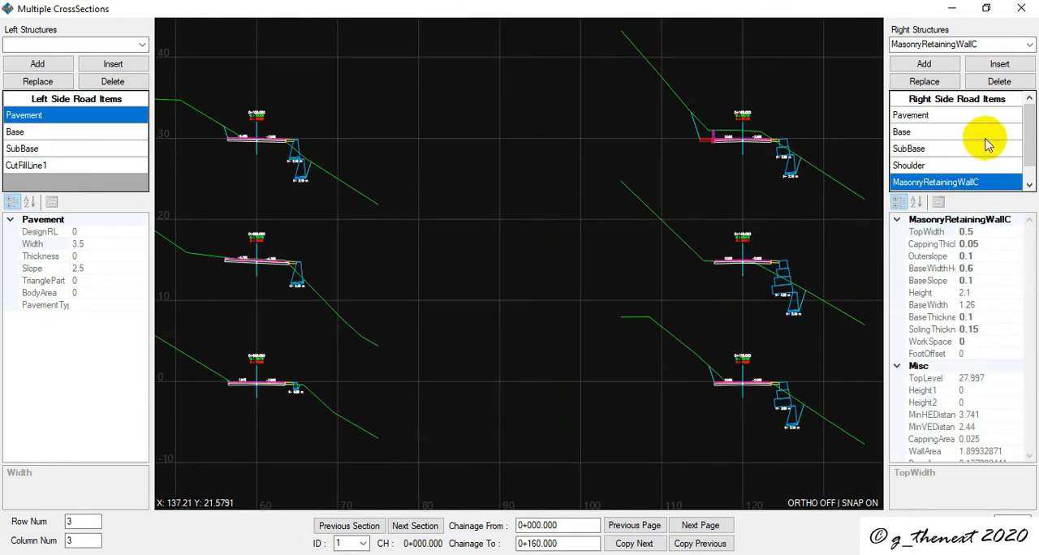
click(1001, 82)
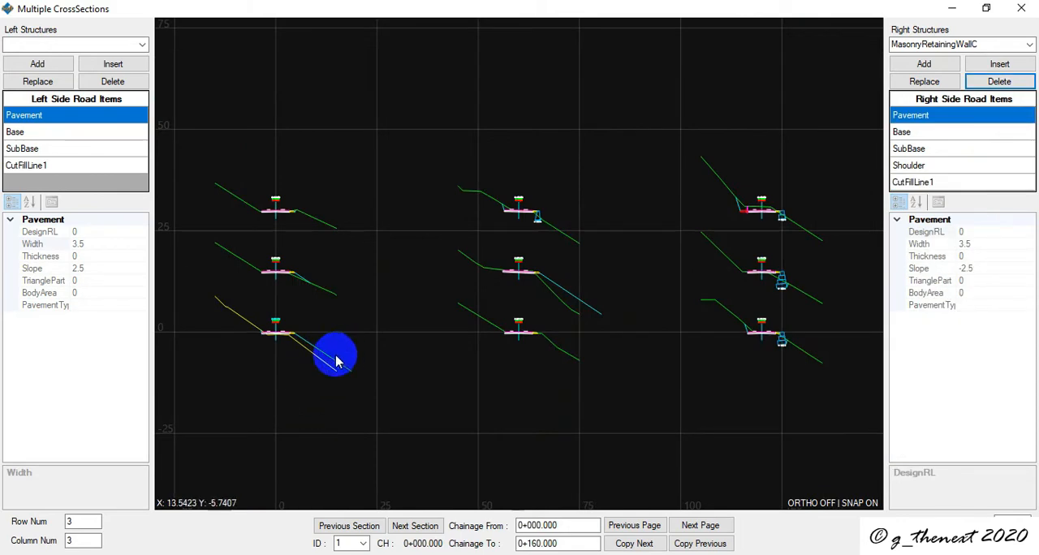
scroll(245, 329, up, 3)
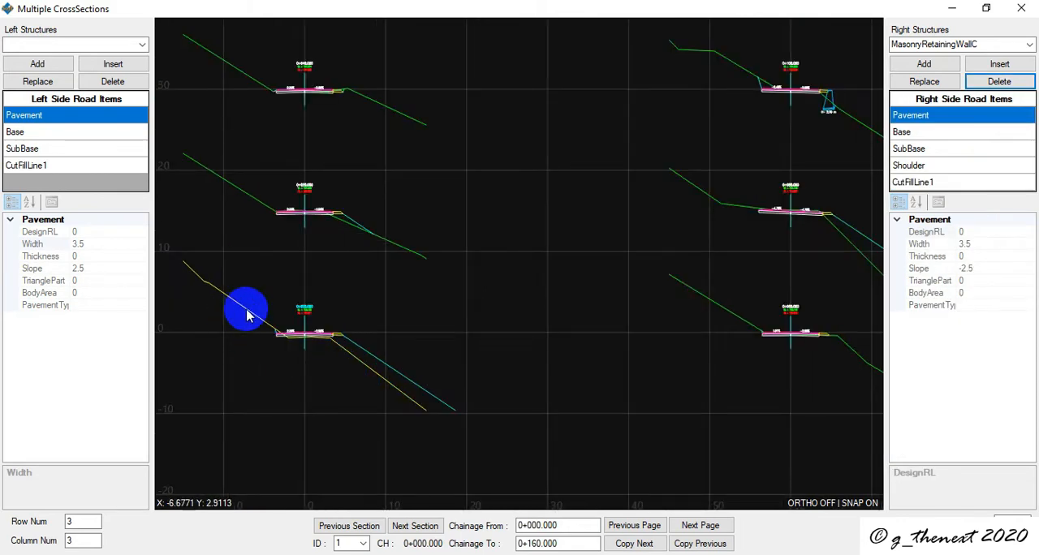
scroll(268, 313, up, 3)
scroll(381, 317, down, 10)
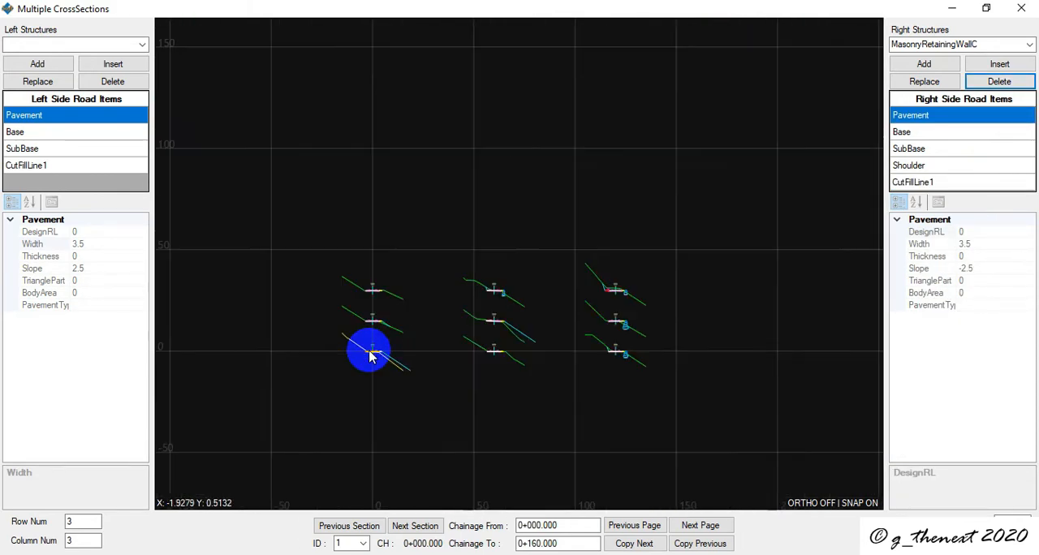
scroll(649, 361, up, 6)
scroll(682, 405, down, 2)
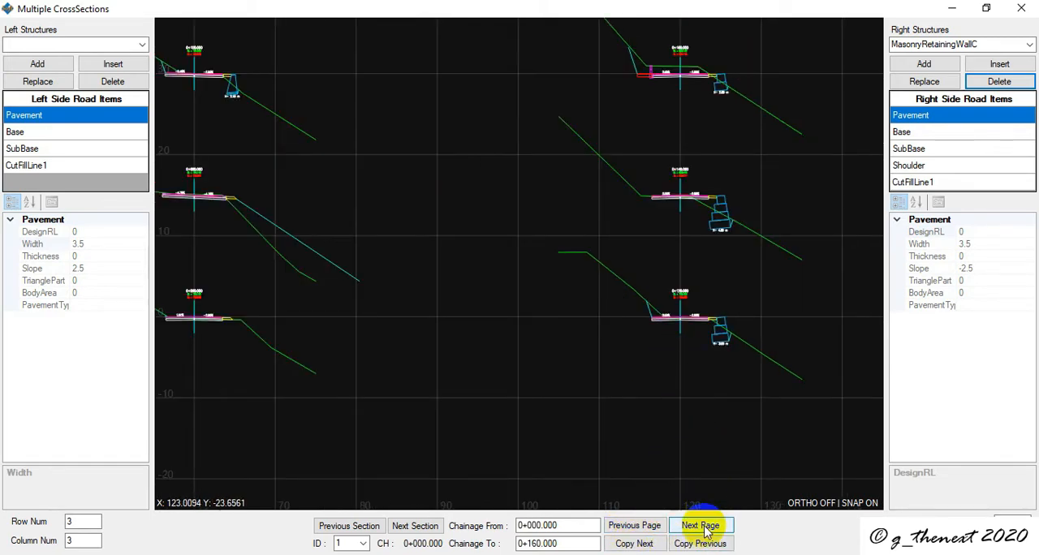
- Make the section at chainage 0+100.000 current and delete MasonryRetainingWallC from its right side road items
click(414, 526)
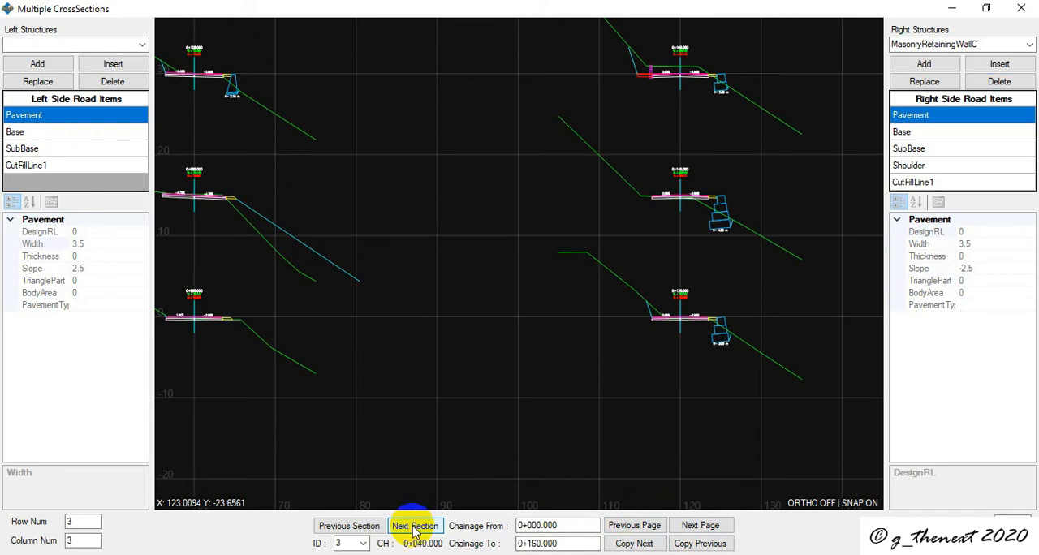
scroll(359, 371, down, 3)
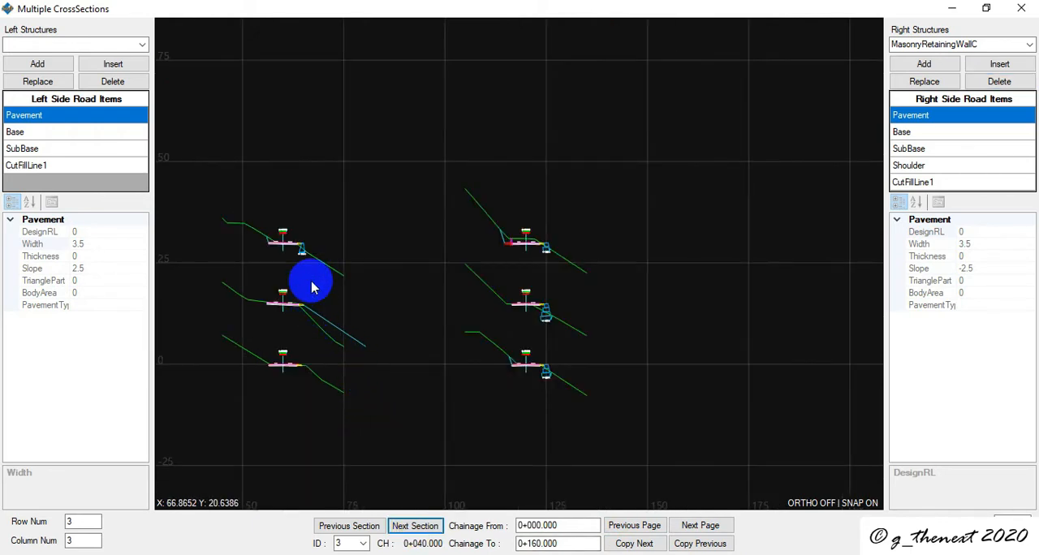
scroll(312, 283, down, 1)
middle_drag(357, 331, 500, 327)
scroll(306, 261, up, 1)
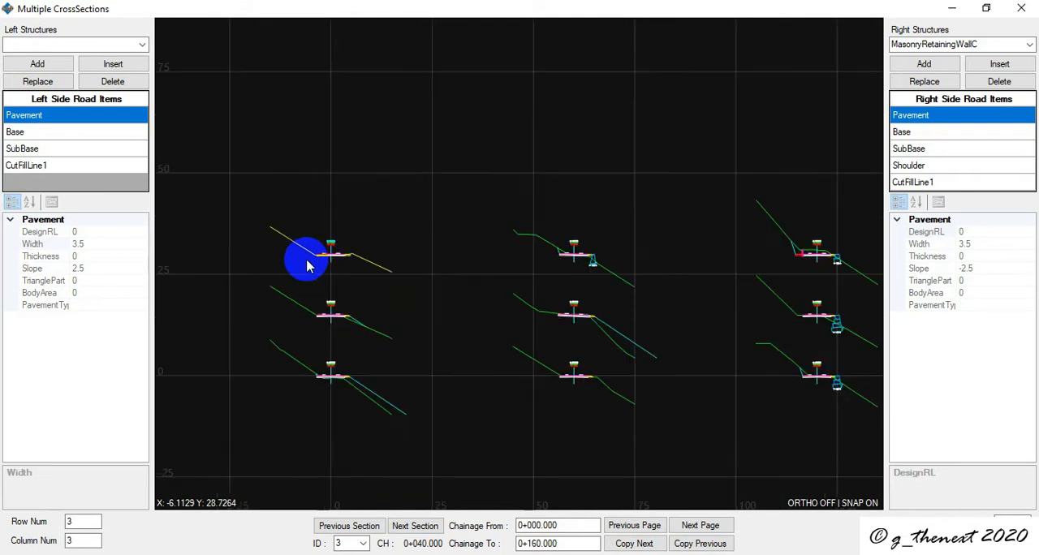
click(426, 529)
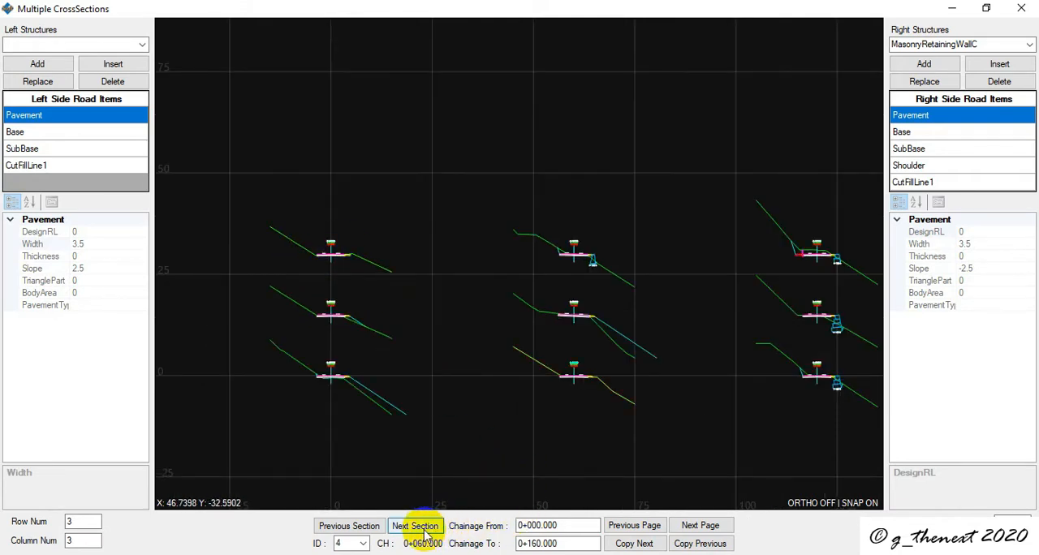
click(426, 529)
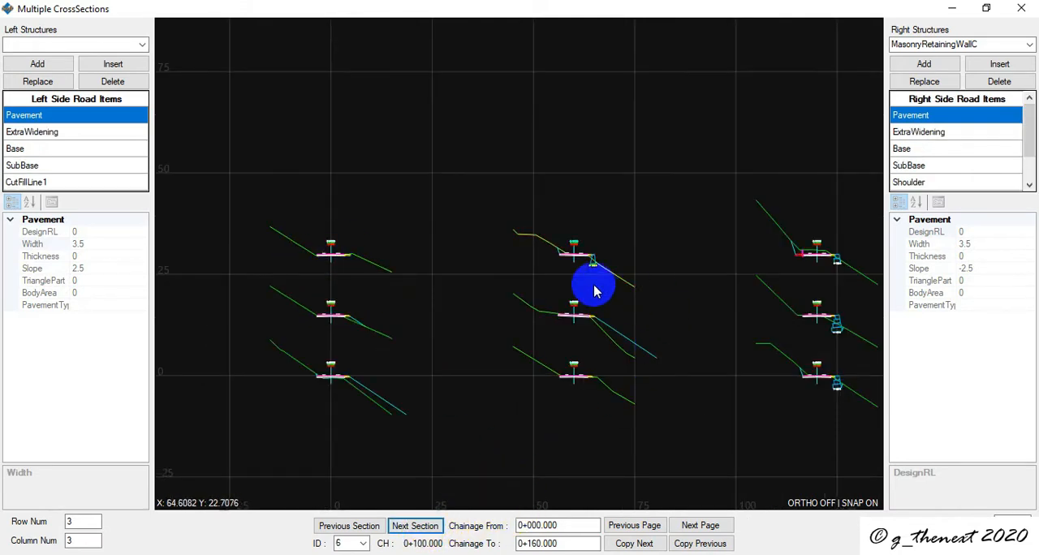
scroll(583, 256, up, 3)
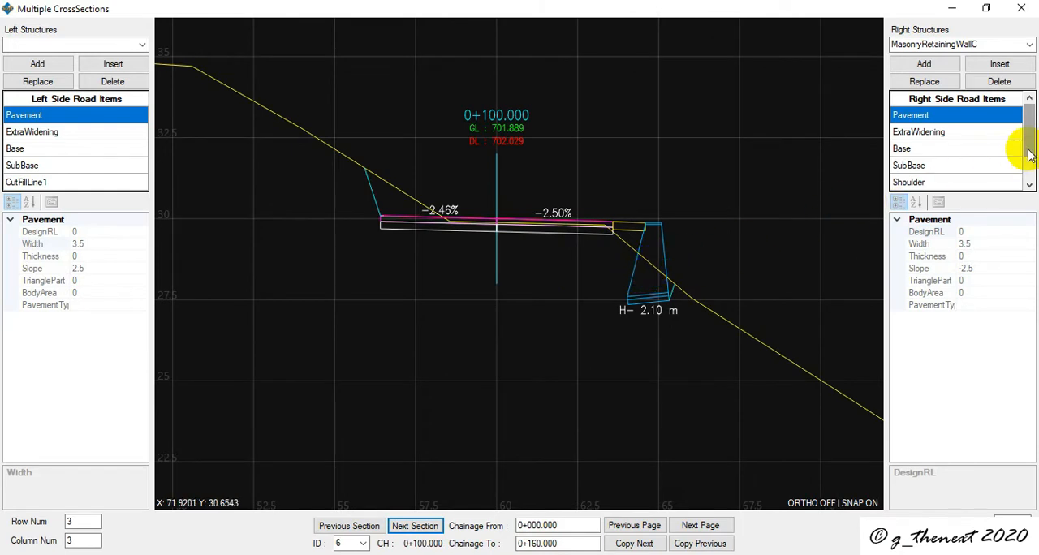
scroll(1023, 162, down, 1)
click(987, 168)
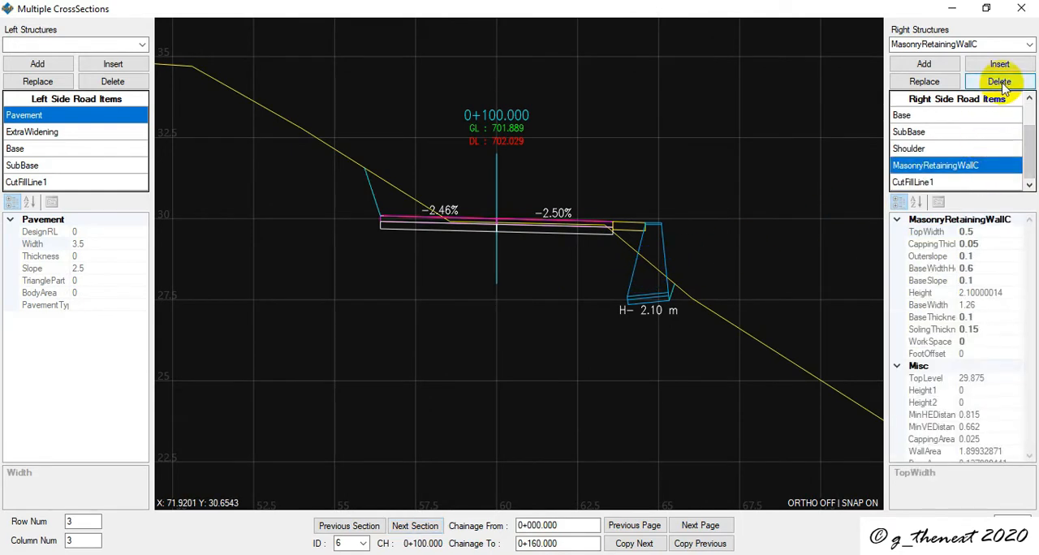
click(998, 82)
- Make the section at chainage 0+120.000 current and delete GabionRetainingWallDyn from the right side road items
click(413, 530)
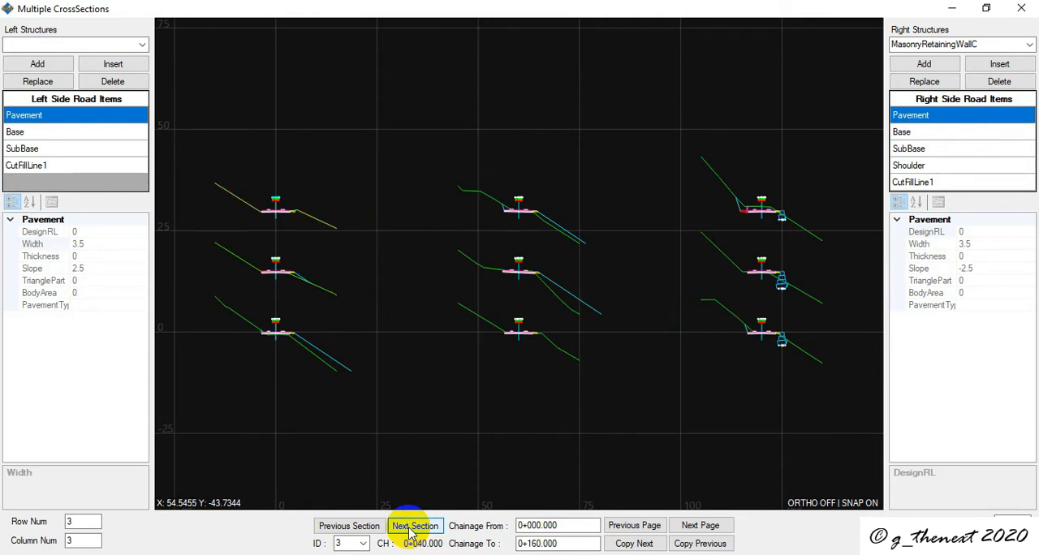
click(413, 530)
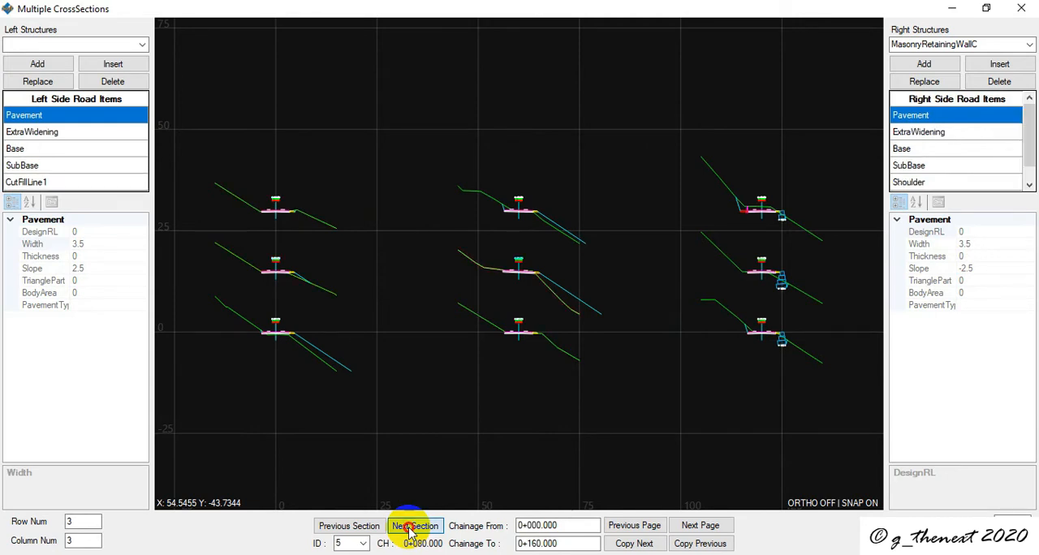
click(413, 528)
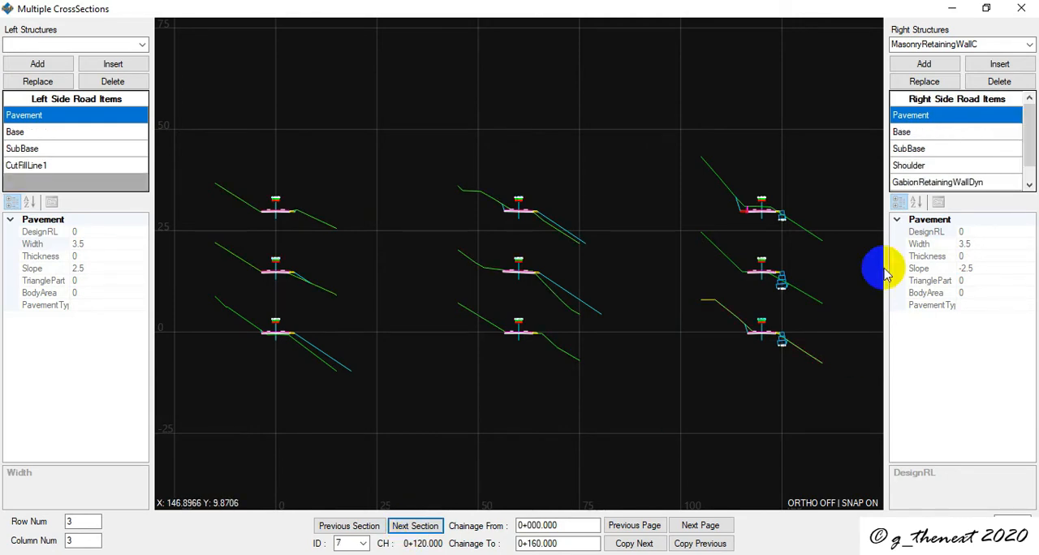
click(948, 185)
click(1000, 81)
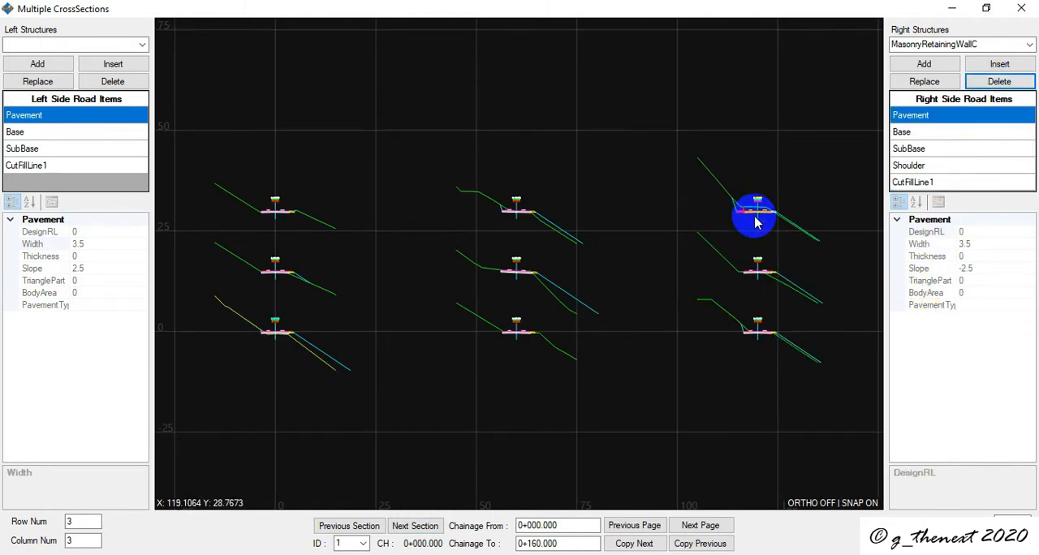
- Make the section at chainage 0+160.000 current and delete HandrailB from its left side road items
scroll(740, 213, up, 3)
scroll(752, 228, up, 2)
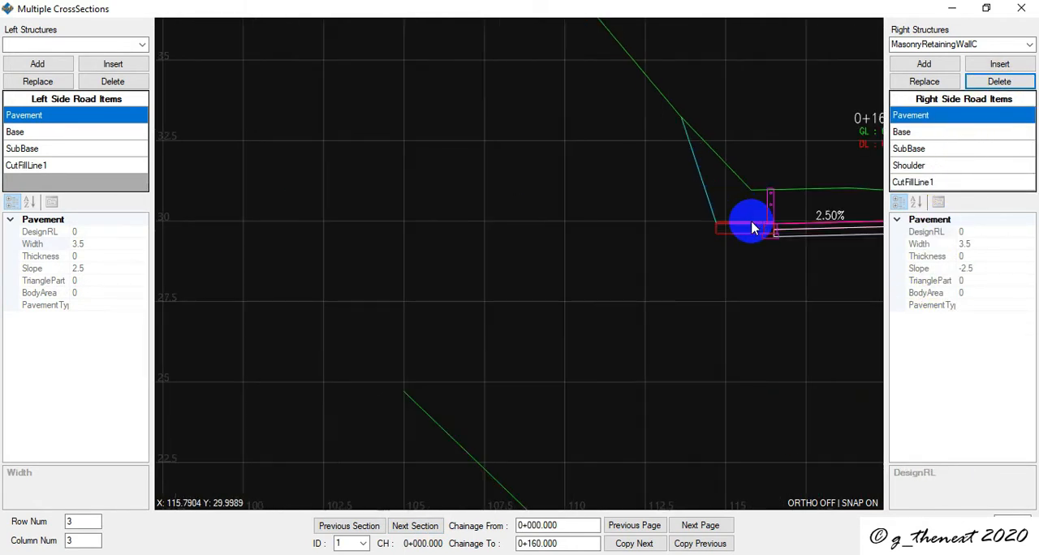
scroll(759, 227, down, 4)
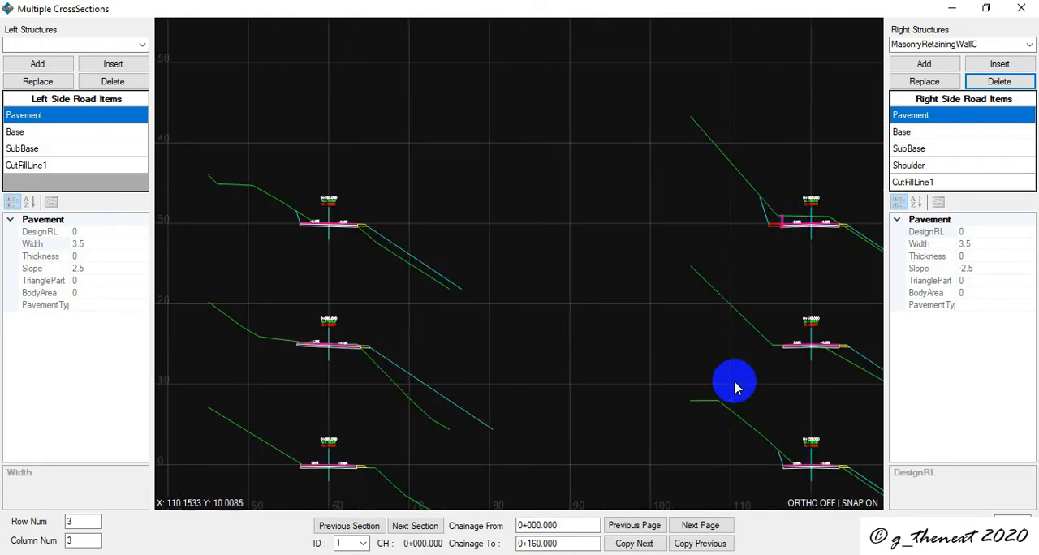
click(405, 527)
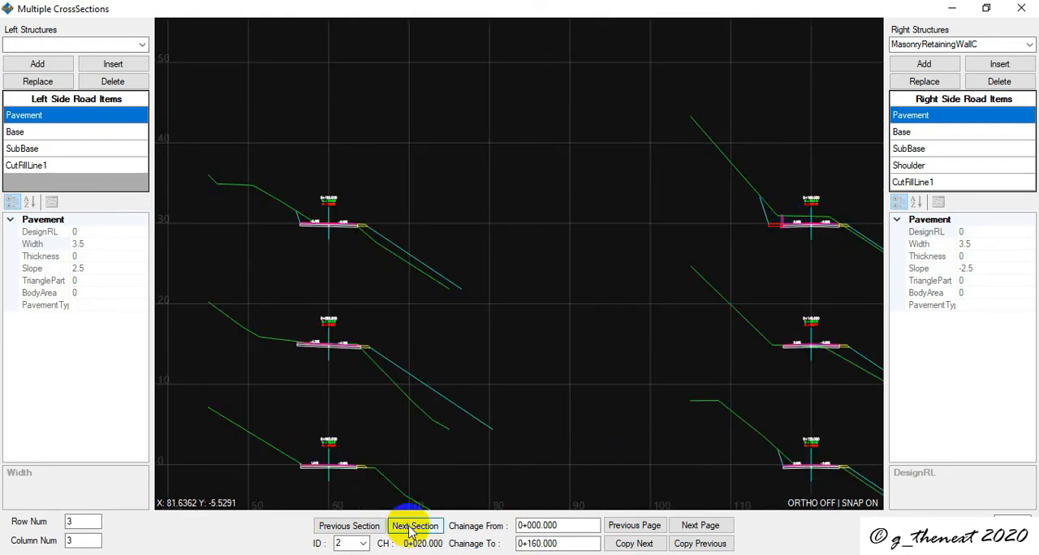
scroll(782, 390, down, 3)
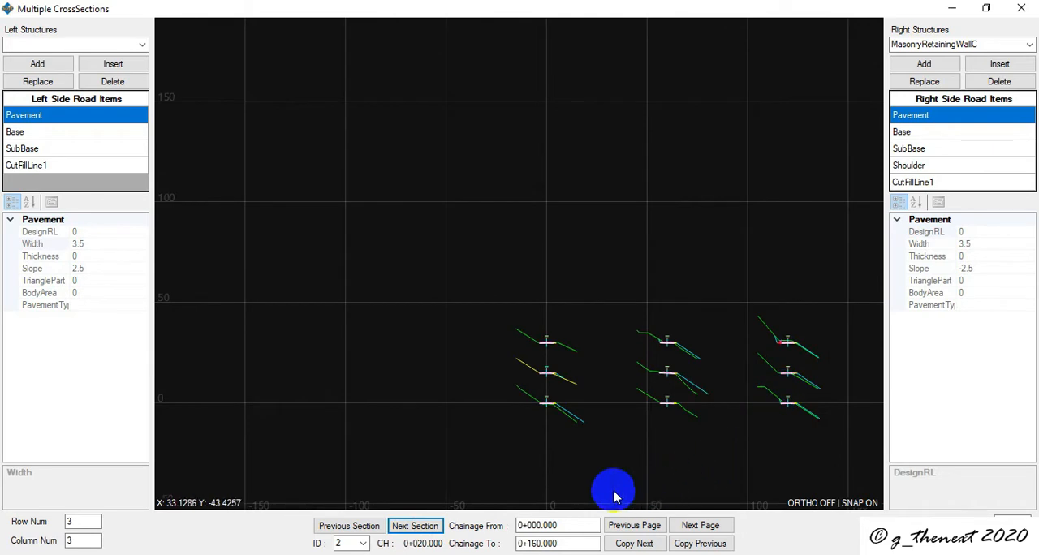
click(425, 529)
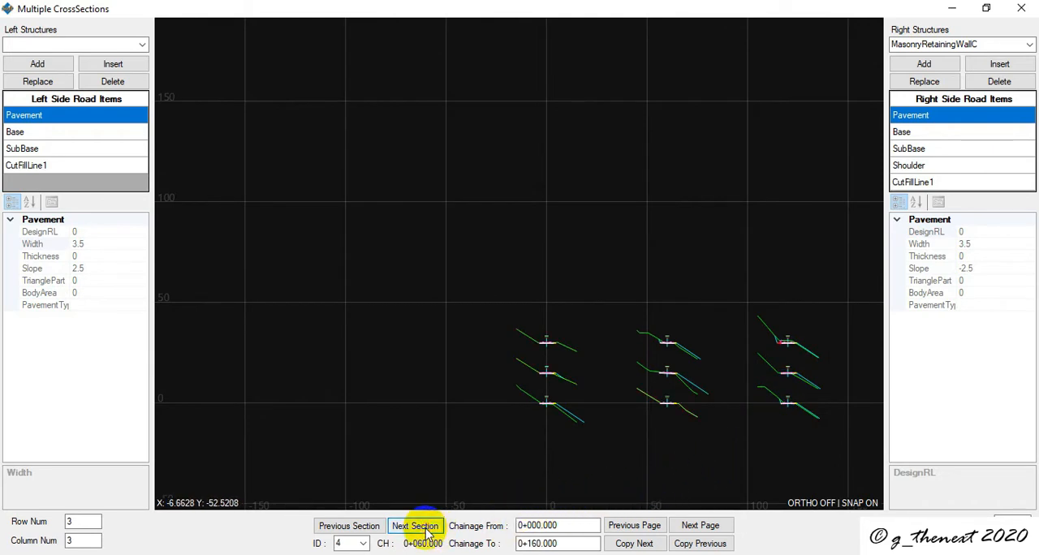
click(414, 526)
click(415, 526)
click(415, 526)
click(415, 526)
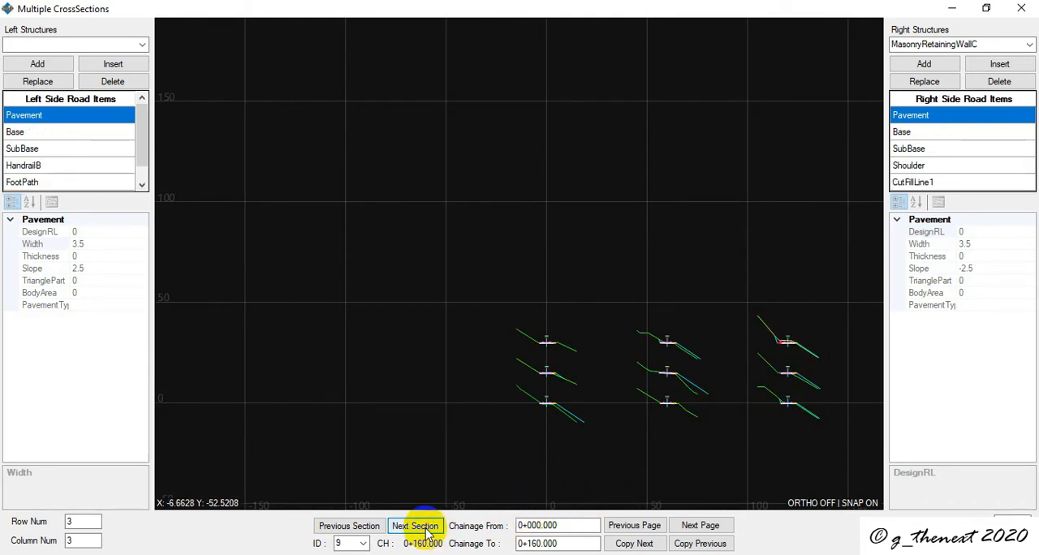
scroll(772, 360, up, 5)
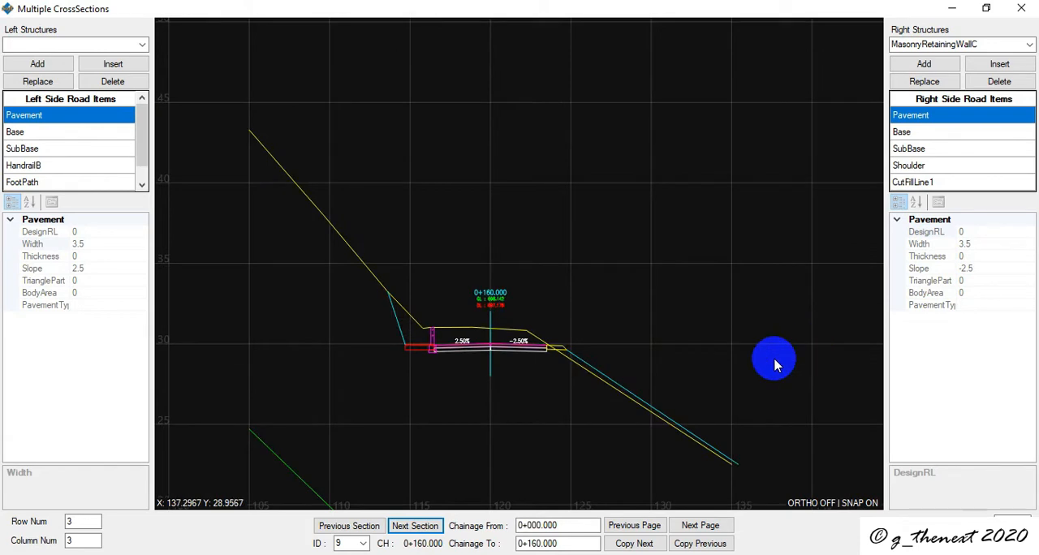
click(930, 170)
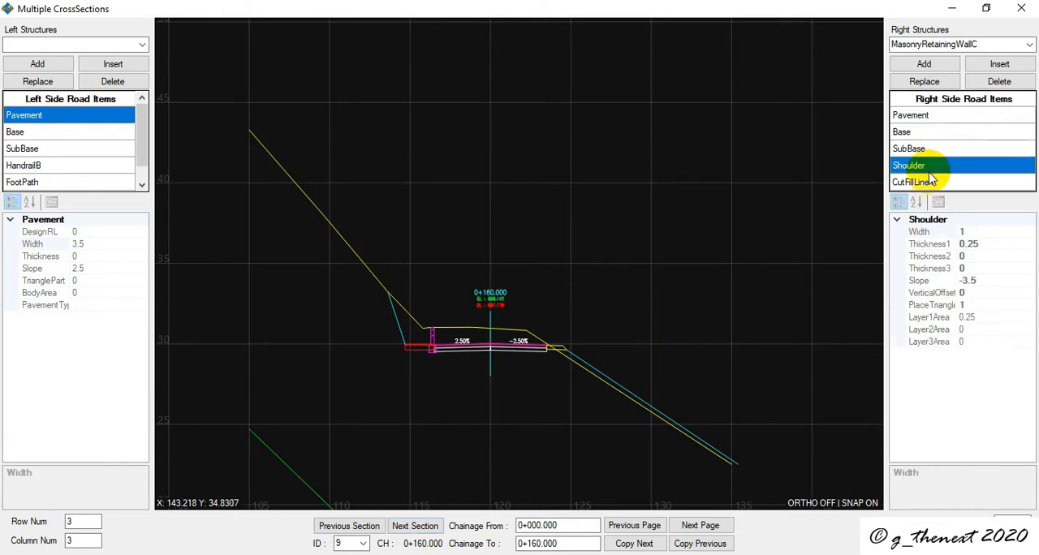
click(50, 165)
click(113, 82)
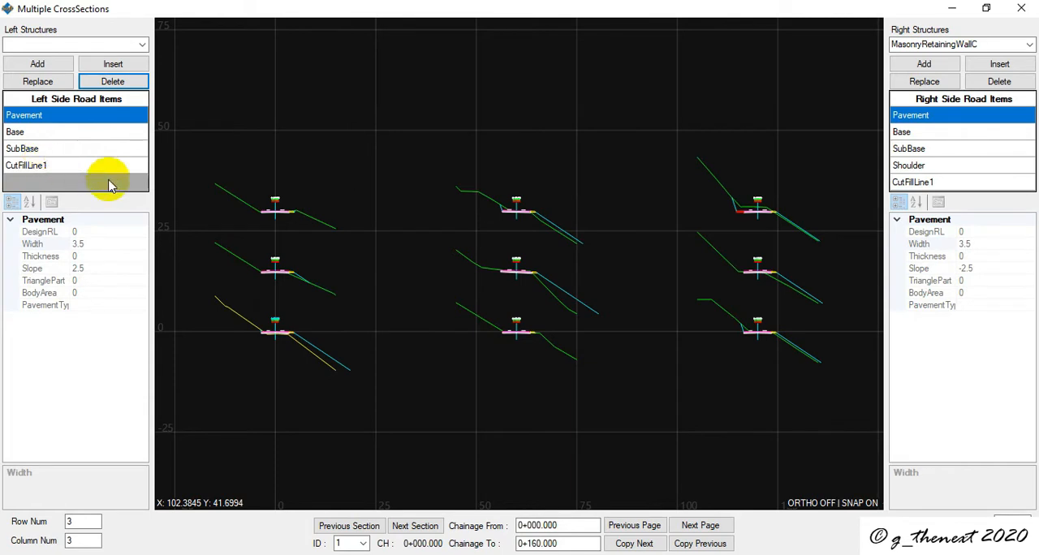
- Make the section at chainage 0+160.000 current and delete FootPath from its left side road items
click(413, 526)
click(414, 528)
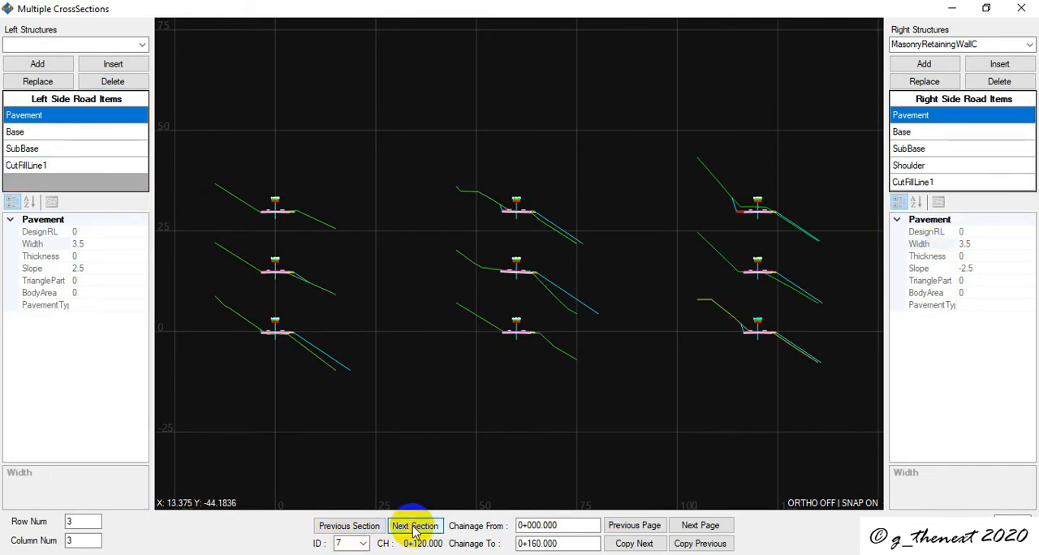
click(414, 528)
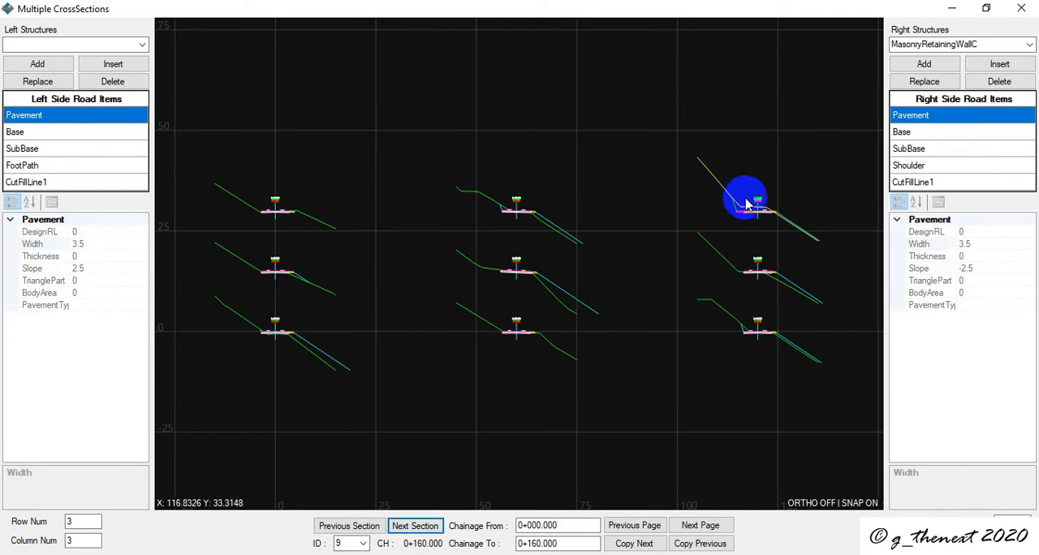
click(51, 166)
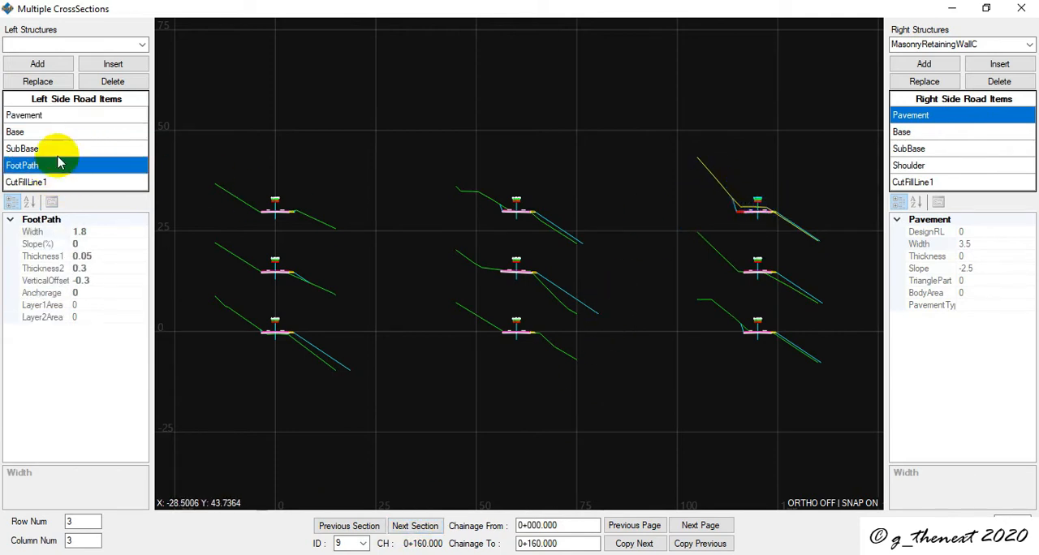
click(114, 83)
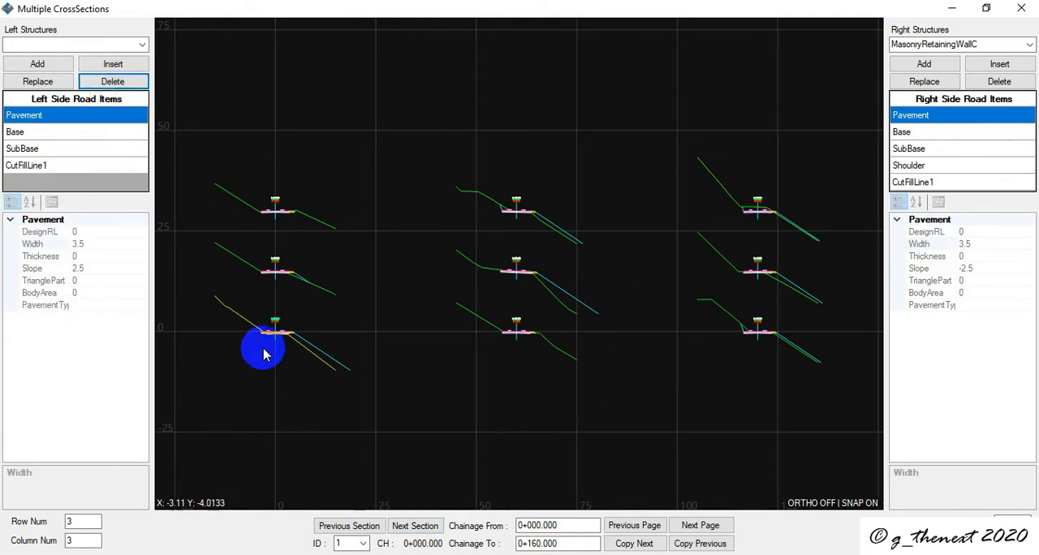
- Examine the stripped road cross-sections at chainages 0+000.000 and 0+020.000 up close
scroll(256, 345, up, 4)
scroll(381, 323, down, 4)
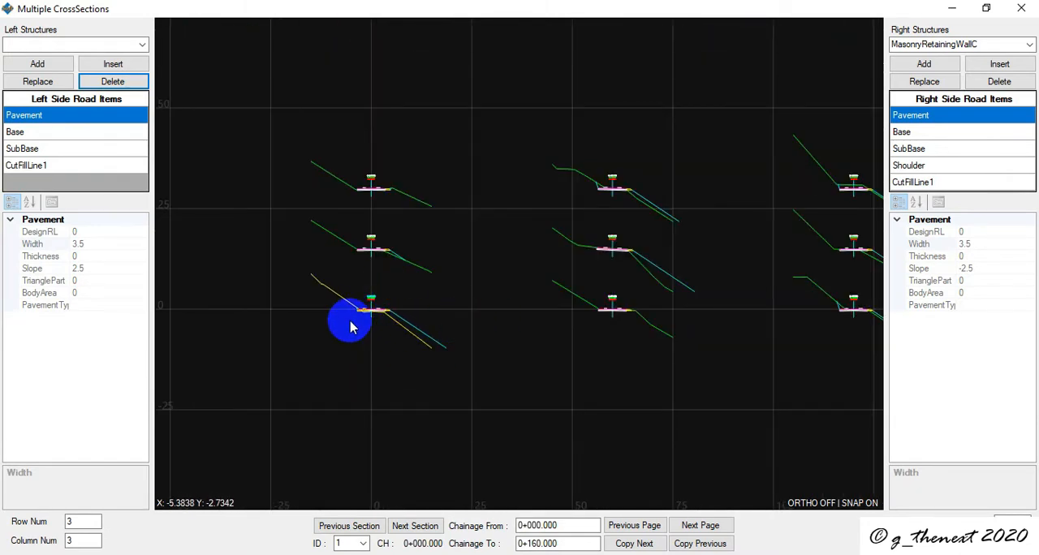
scroll(348, 324, up, 2)
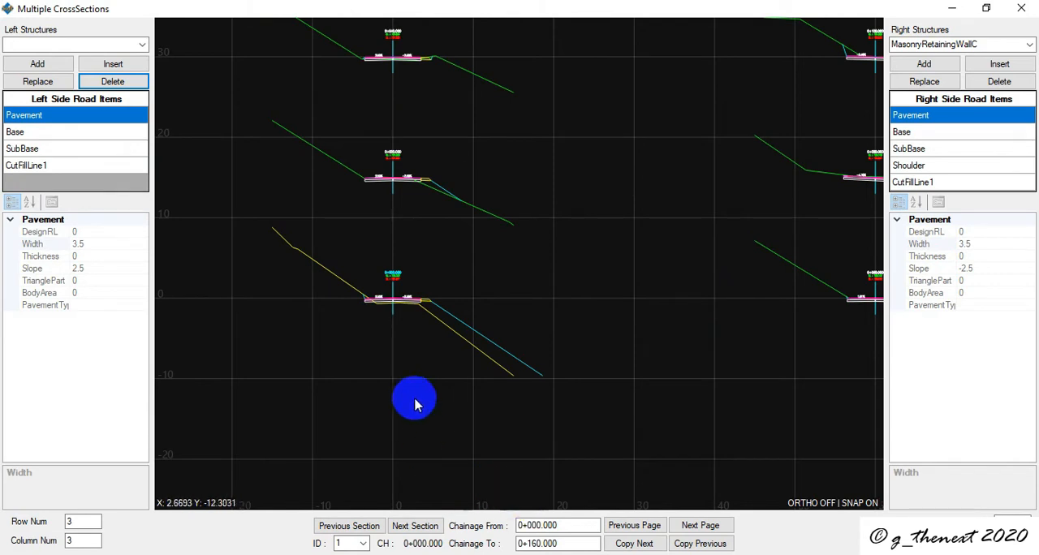
scroll(412, 401, down, 4)
scroll(411, 373, up, 4)
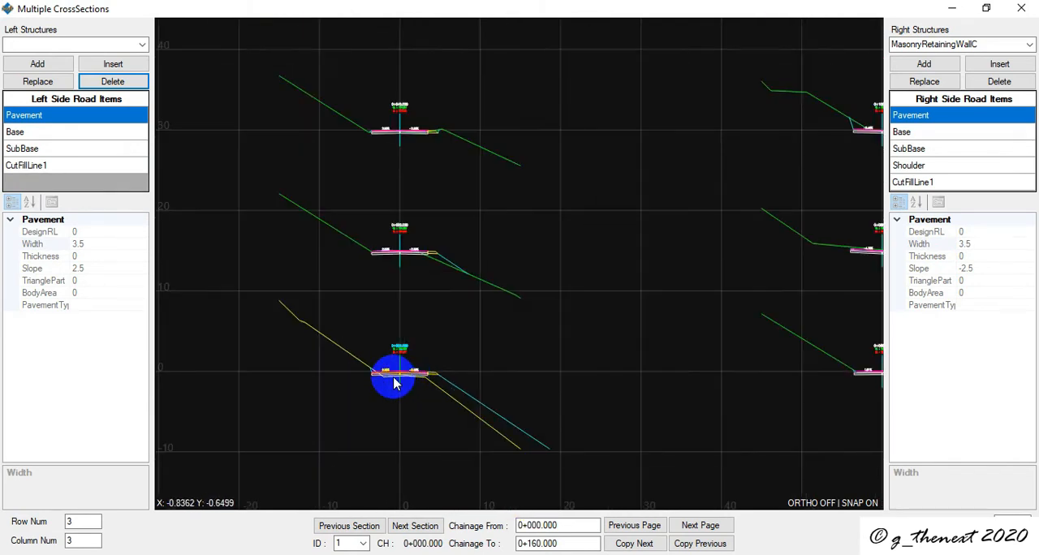
scroll(394, 383, down, 2)
scroll(375, 388, up, 2)
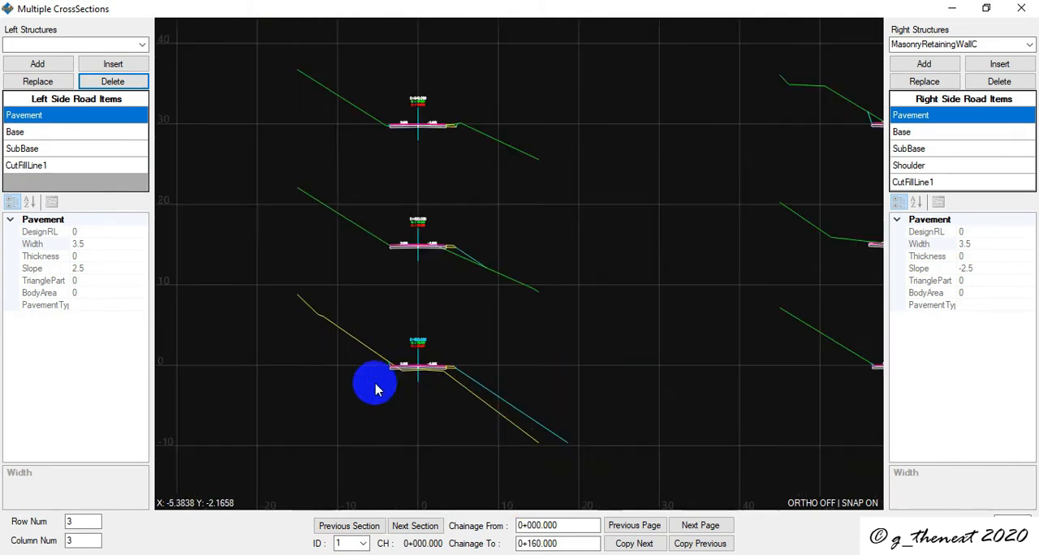
scroll(385, 372, up, 4)
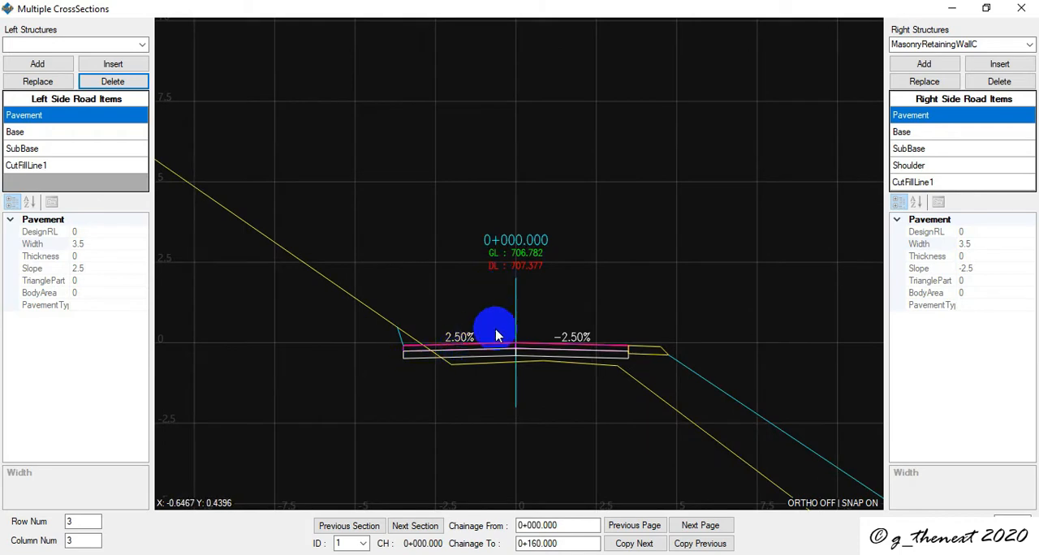
scroll(496, 336, down, 2)
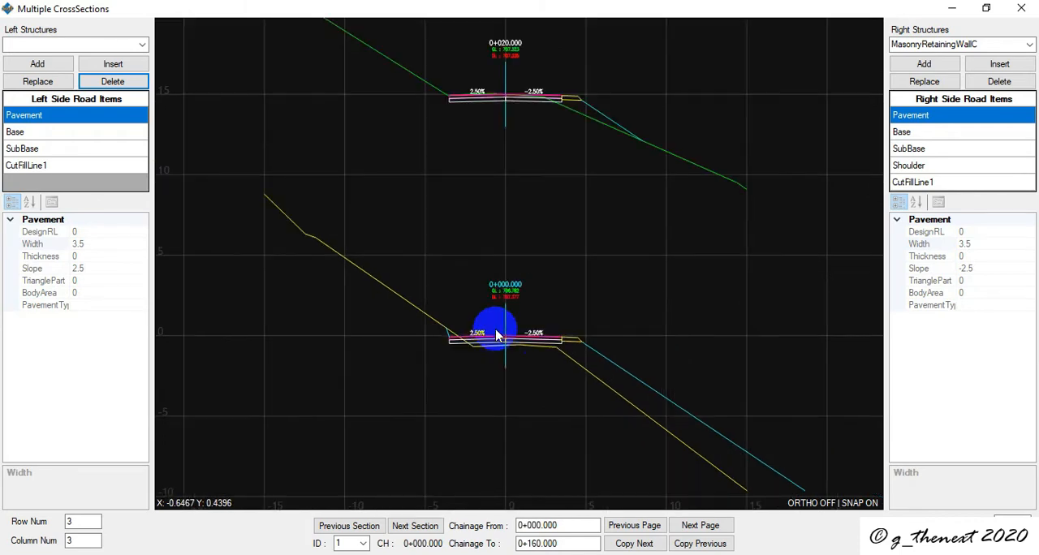
- Insert MasonryRetainingWallC before CutFillLine1 in the right side road items for all sections from 0+000.000 to 0+160.000
click(934, 182)
click(1000, 64)
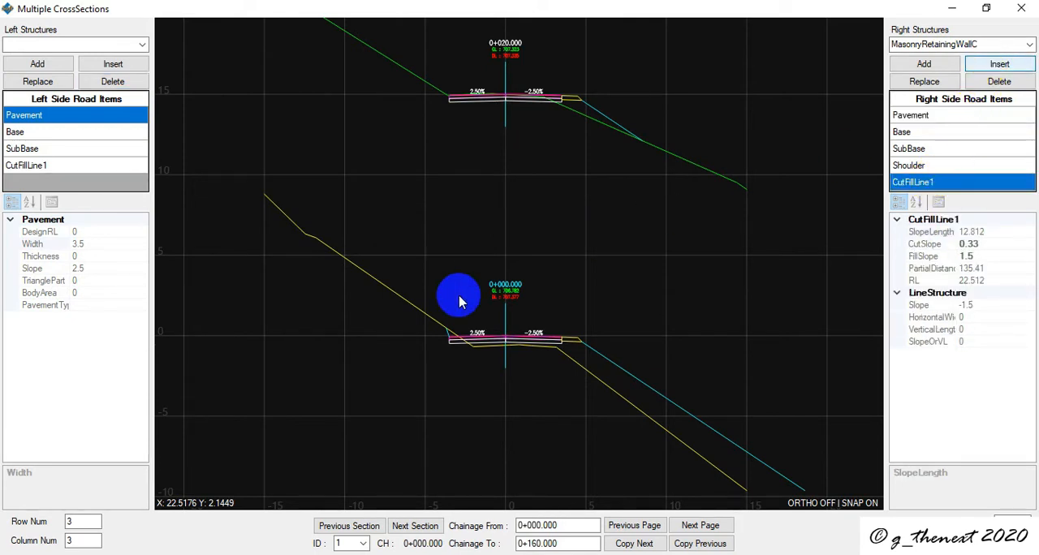
scroll(588, 351, down, 3)
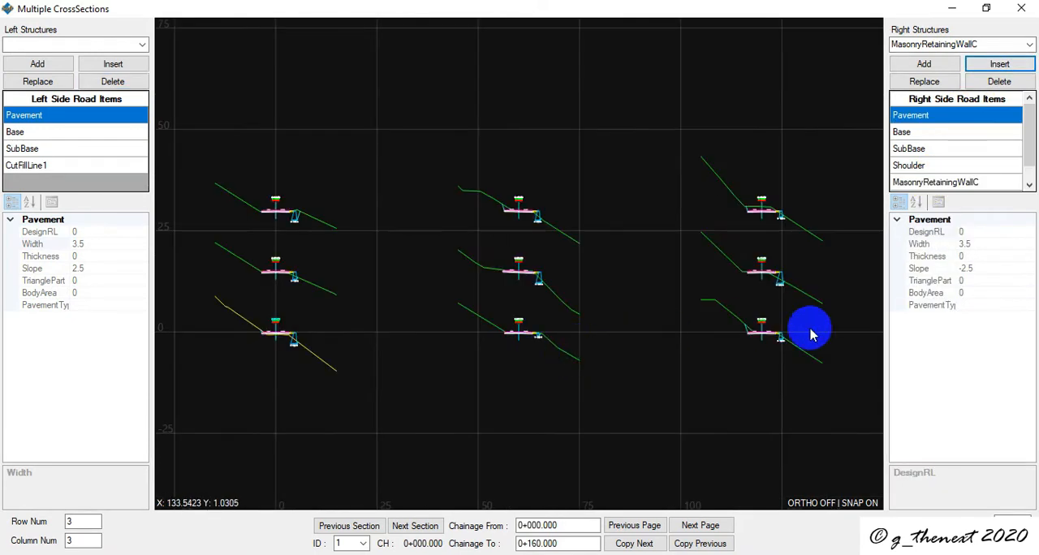
scroll(791, 344, up, 5)
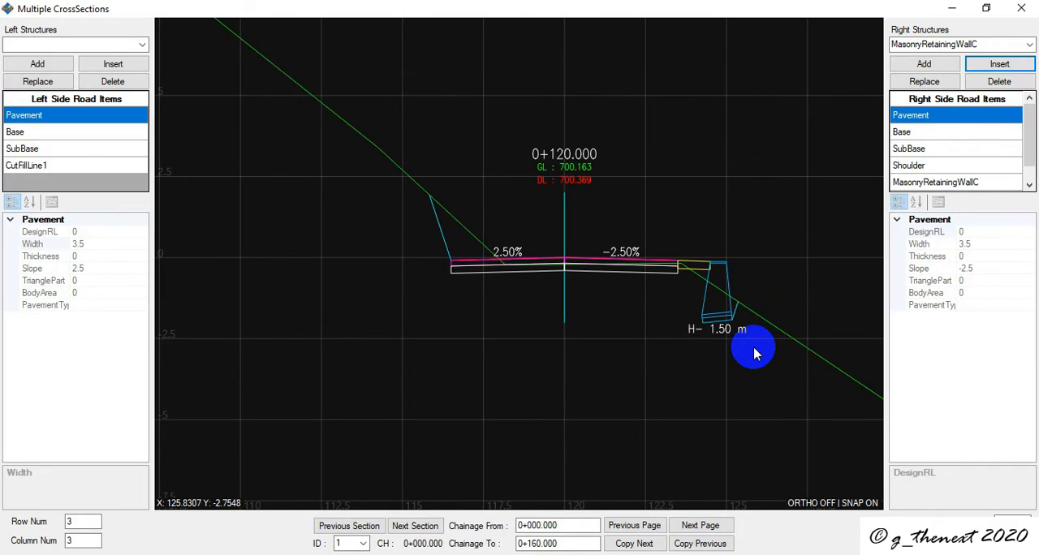
scroll(753, 351, down, 5)
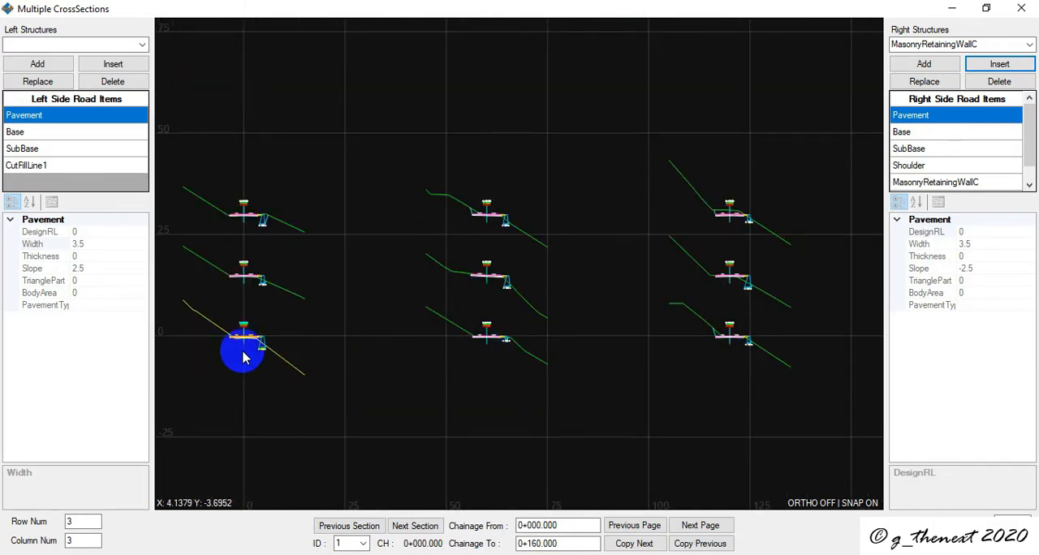
- Insert DrainG before CutFillLine1 in the left side road items and check the drains along the sections
scroll(271, 347, up, 5)
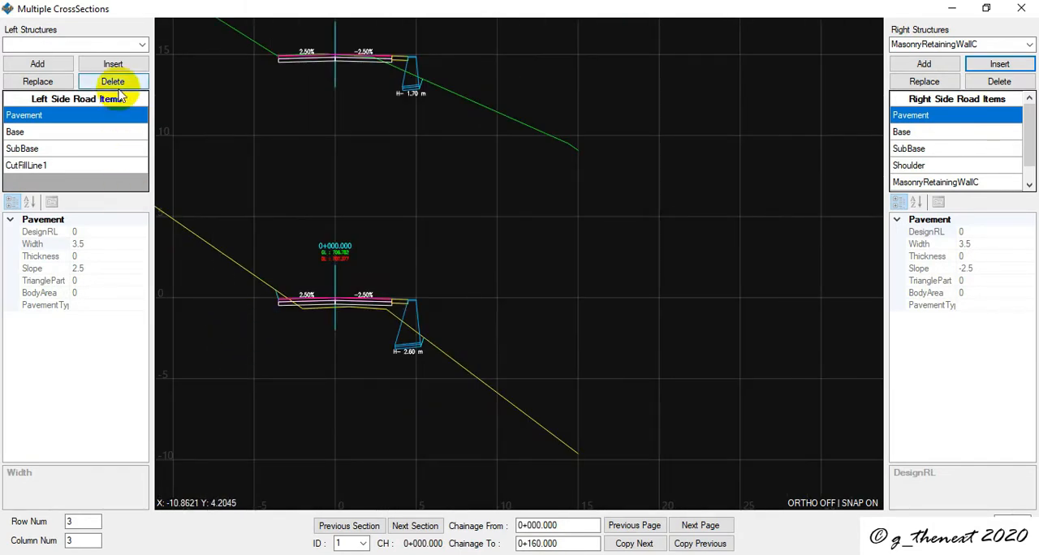
click(143, 46)
scroll(79, 81, down, 1)
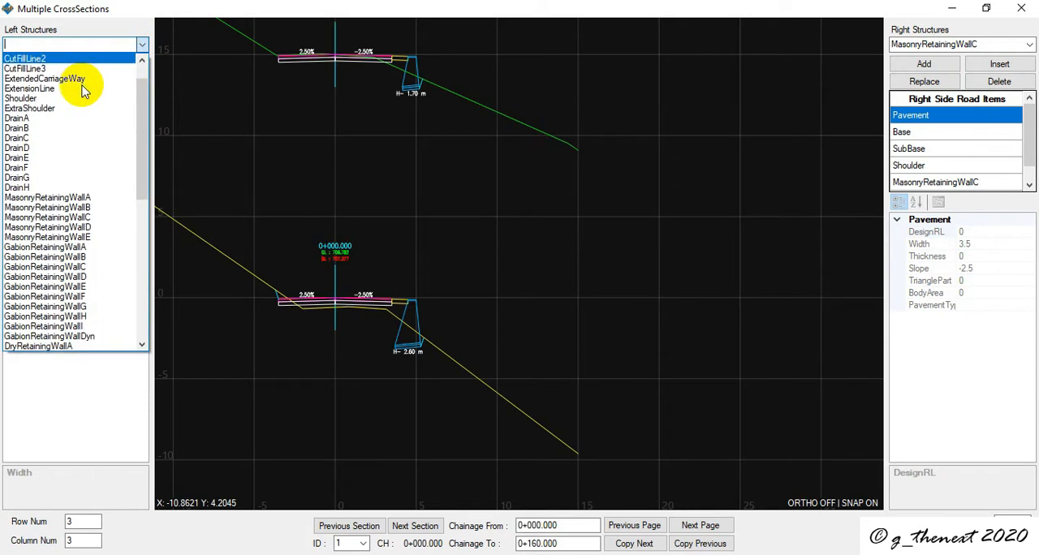
click(29, 177)
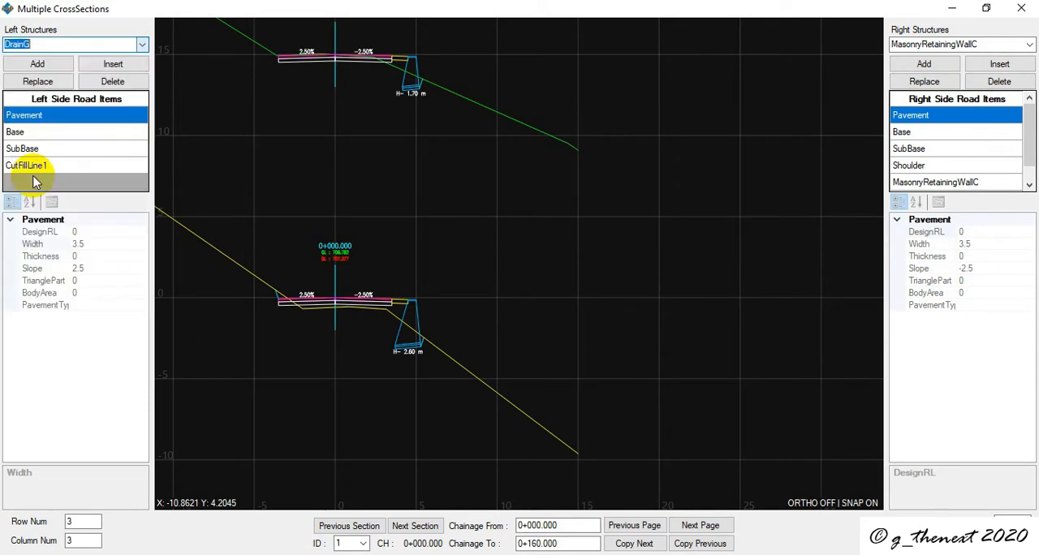
click(45, 165)
click(105, 63)
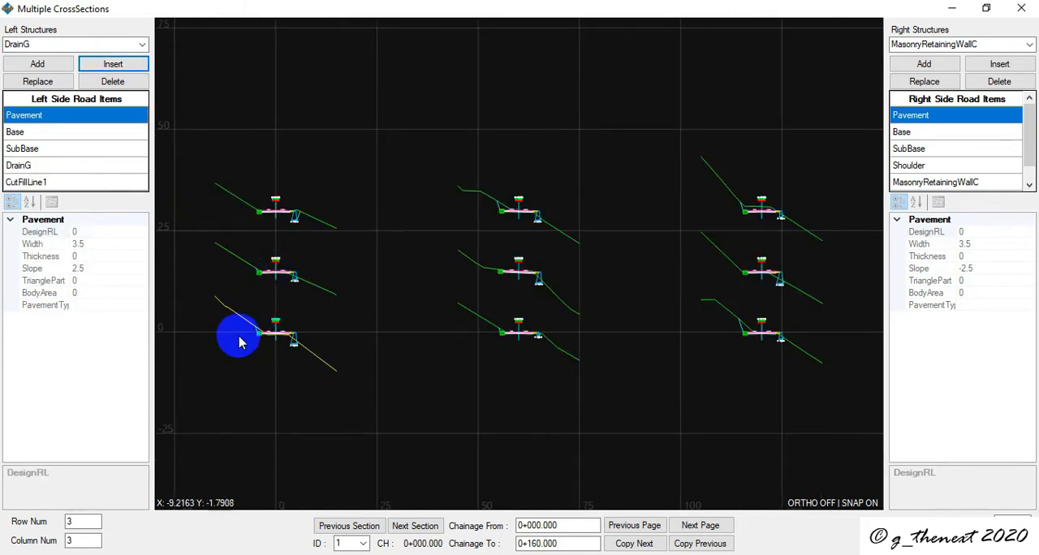
scroll(743, 341, up, 5)
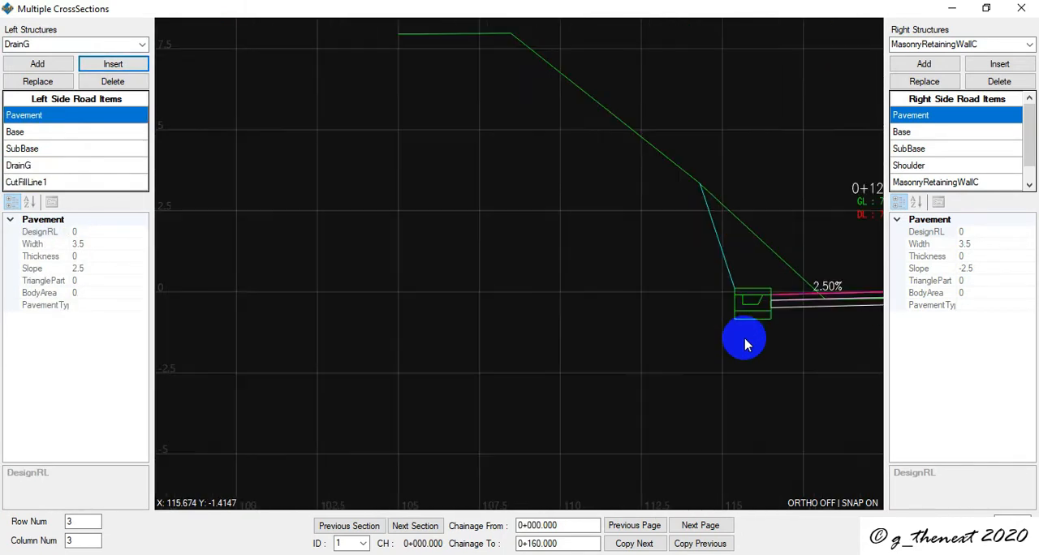
scroll(746, 345, down, 5)
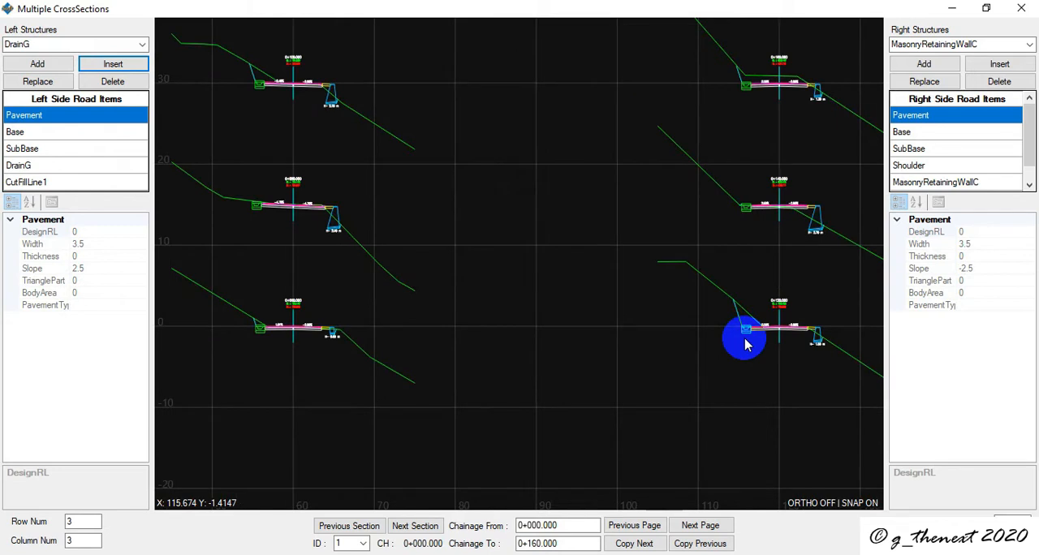
scroll(746, 345, down, 5)
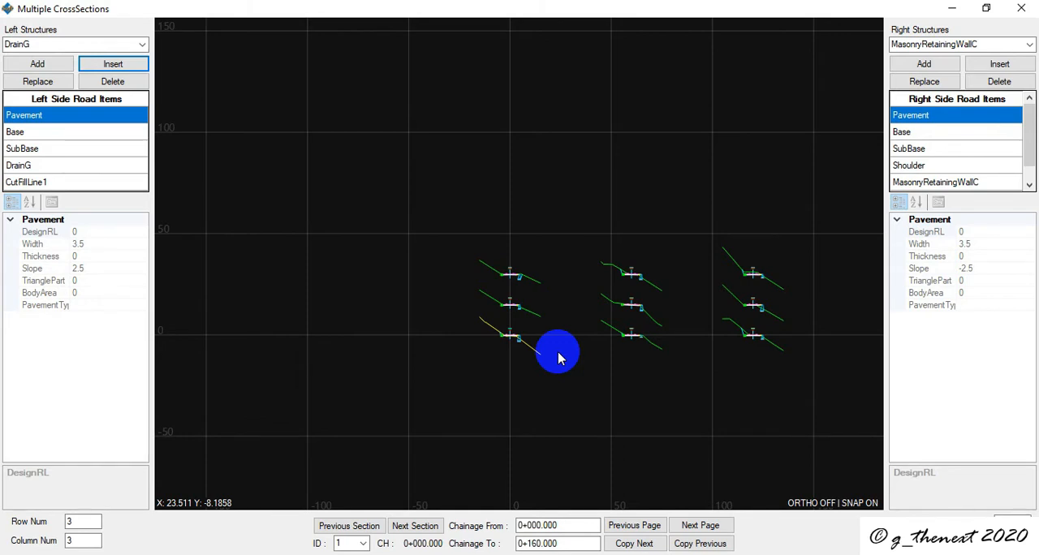
scroll(634, 340, up, 2)
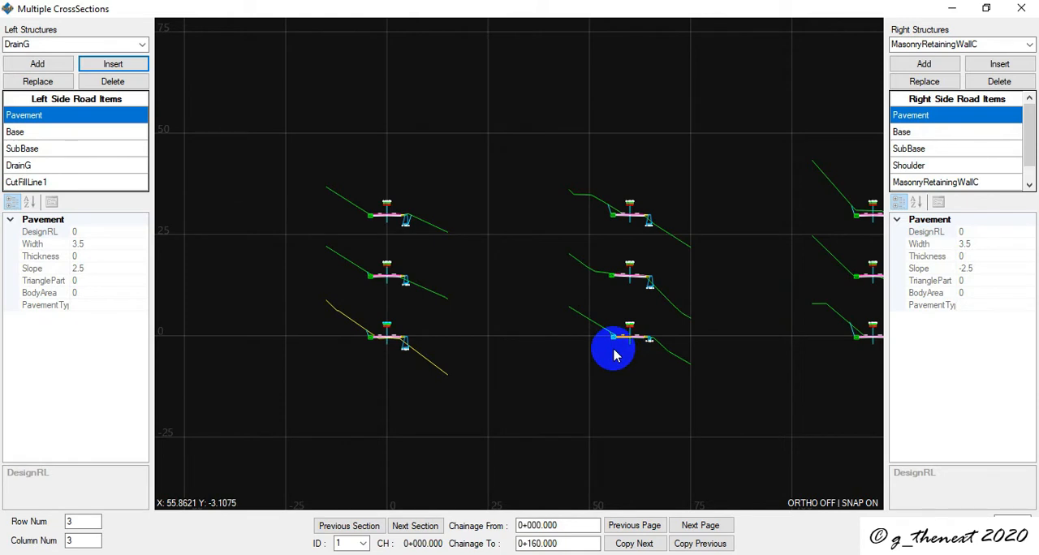
scroll(615, 355, down, 2)
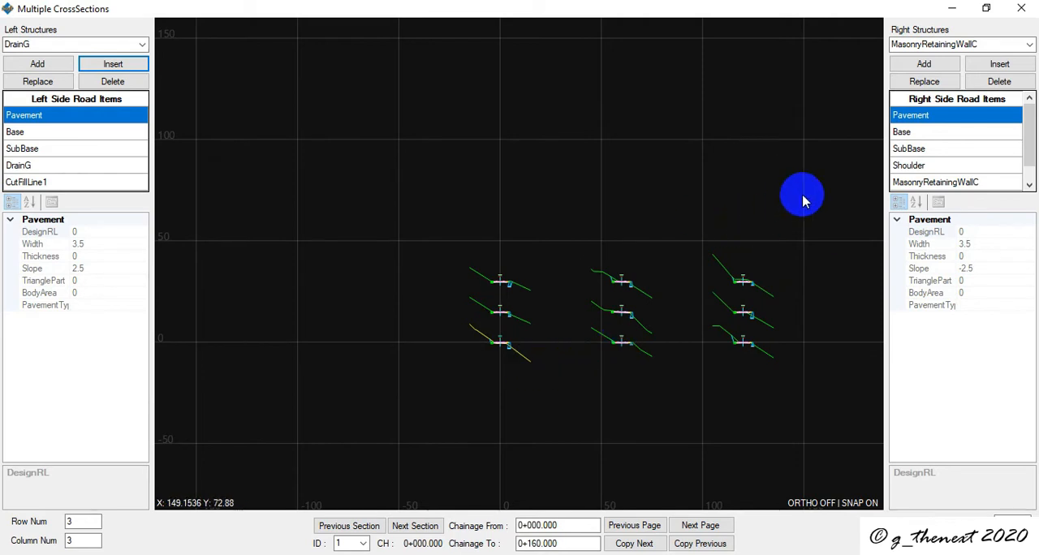
- Close the multiple cross-section window and open the Sample_4Lane project from the Sample folder inside Sample2
click(1031, 8)
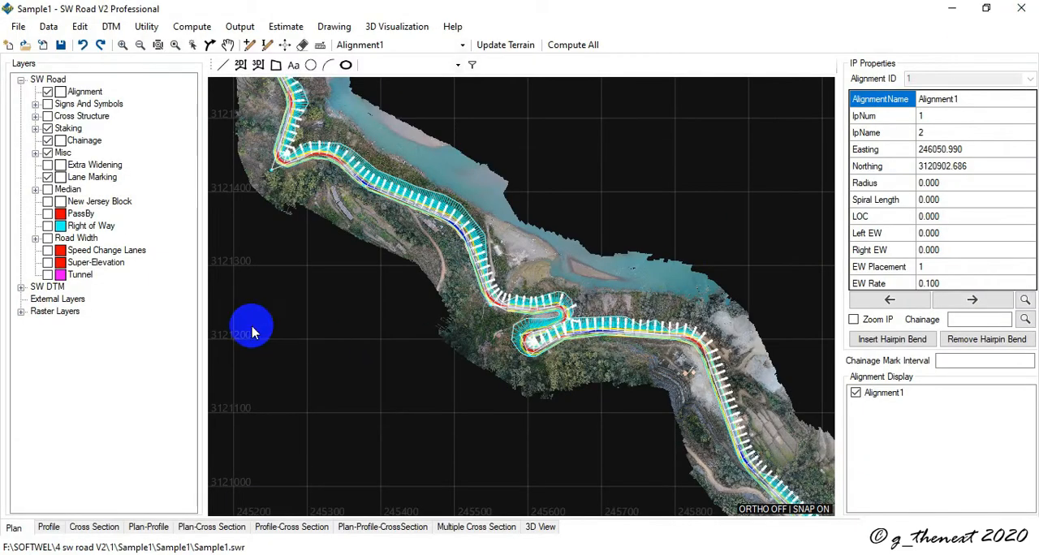
click(26, 45)
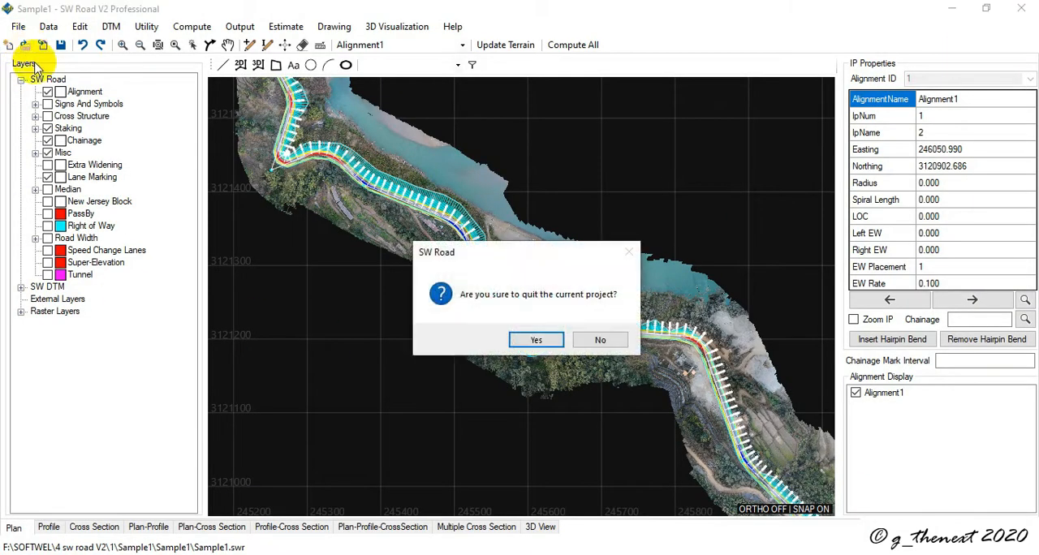
click(523, 340)
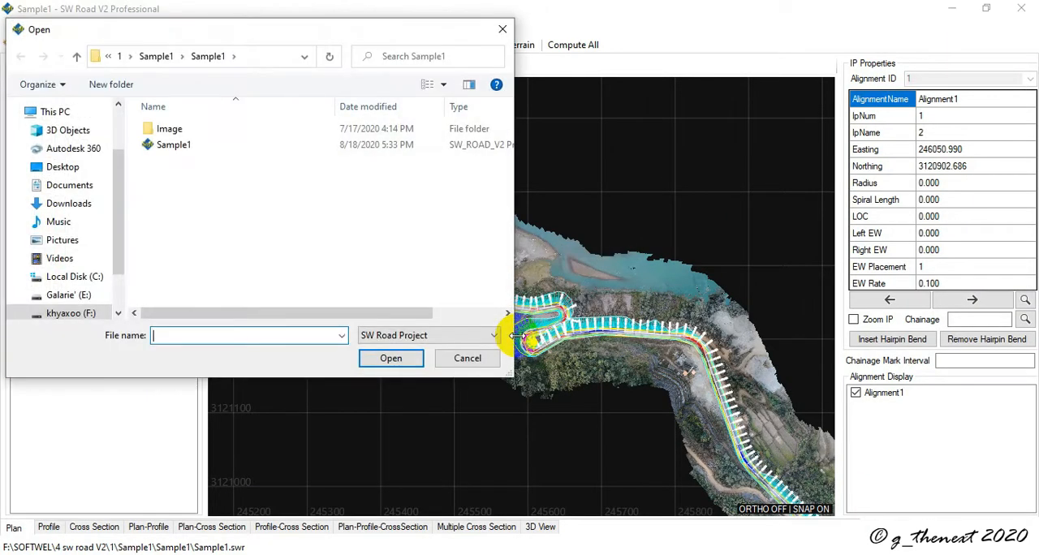
click(156, 56)
click(134, 61)
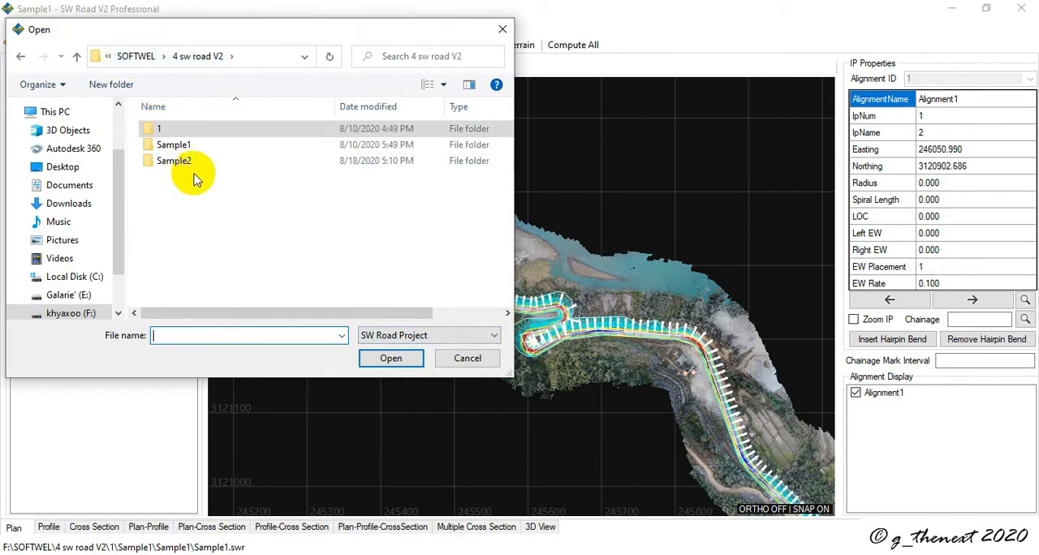
double_click(185, 158)
double_click(185, 138)
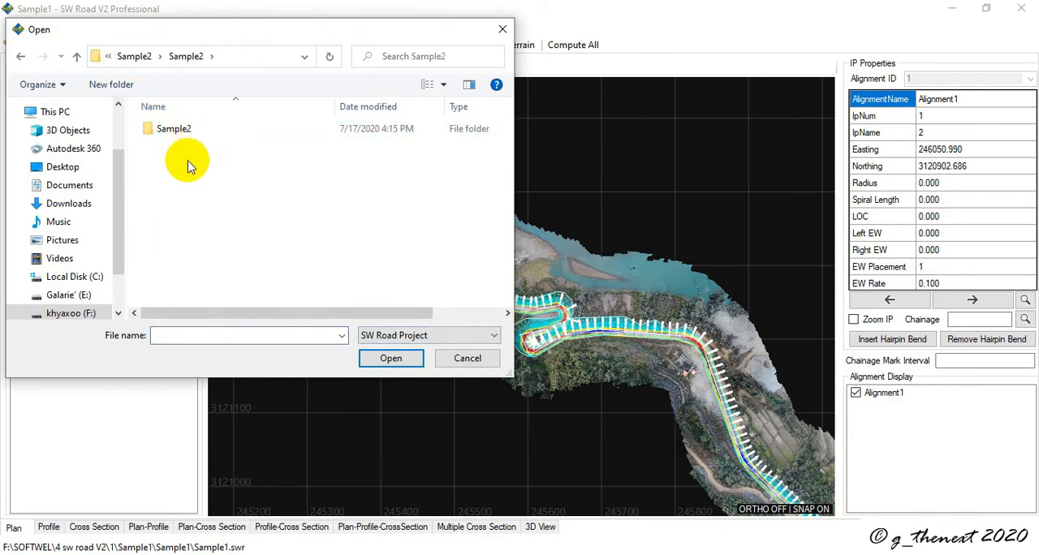
double_click(172, 144)
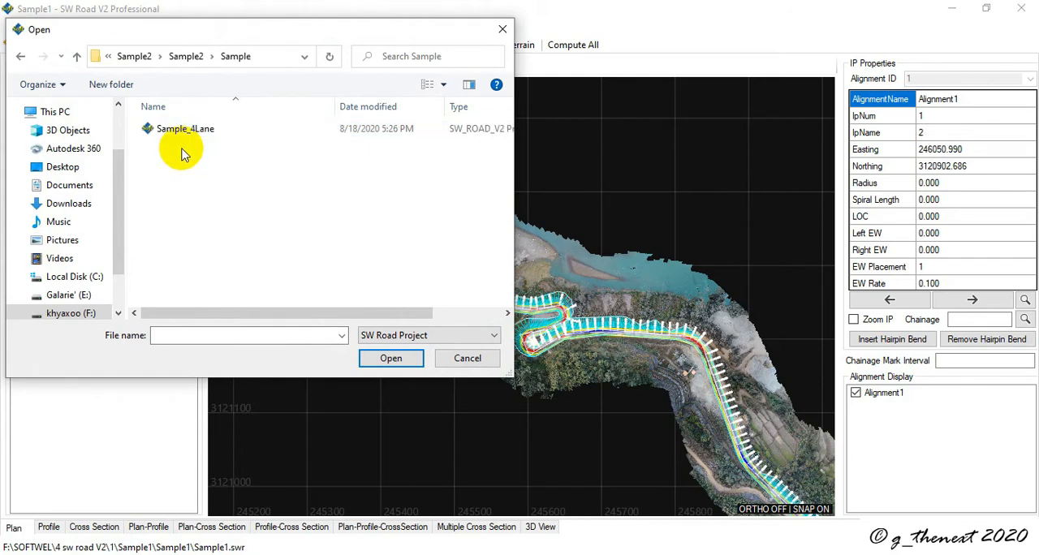
double_click(179, 129)
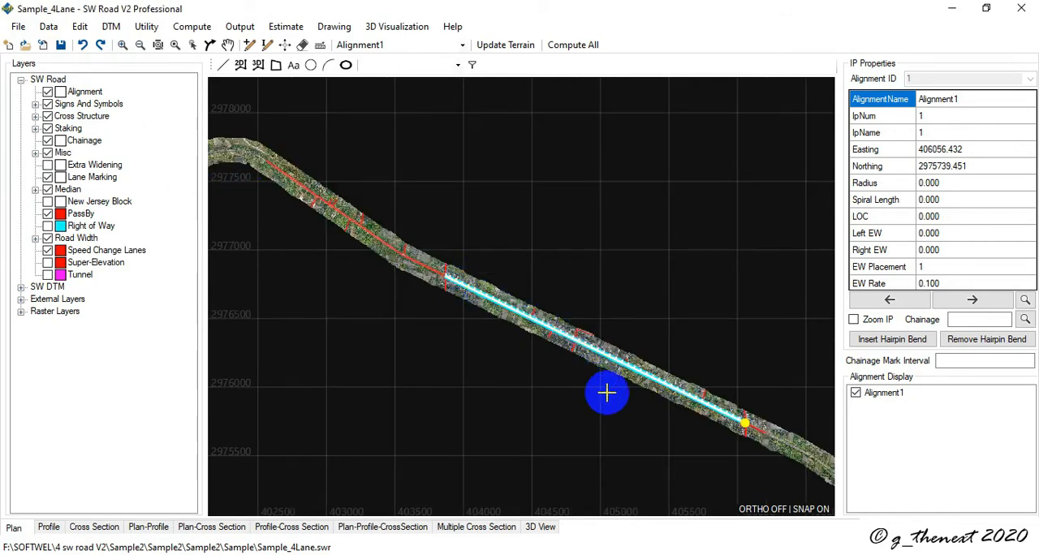
- Look over the four-lane alignment in plan, and examine its cross-section at chainage 0+000.000
scroll(682, 419, up, 3)
scroll(681, 419, up, 2)
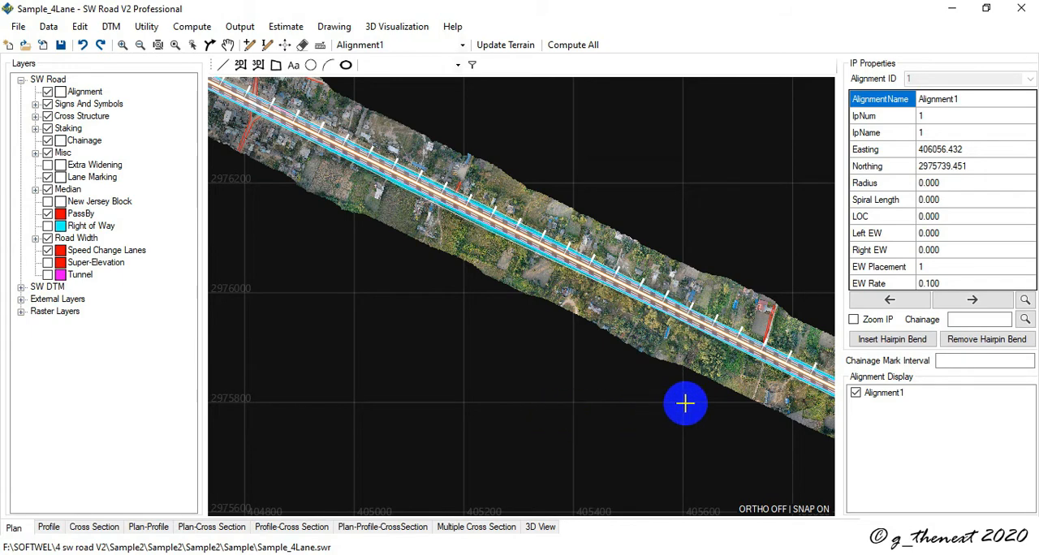
scroll(734, 405, down, 3)
middle_drag(735, 406, 641, 322)
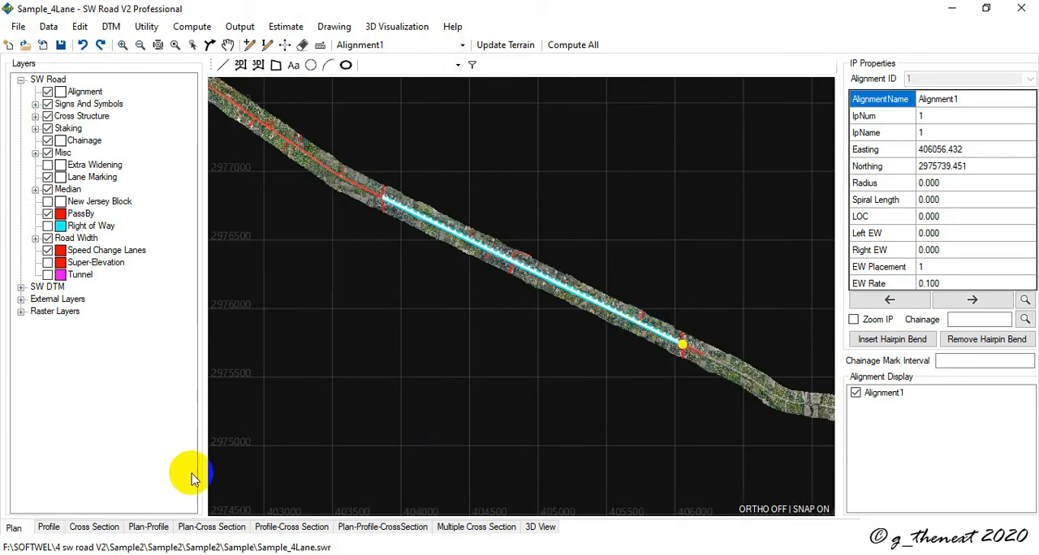
click(91, 527)
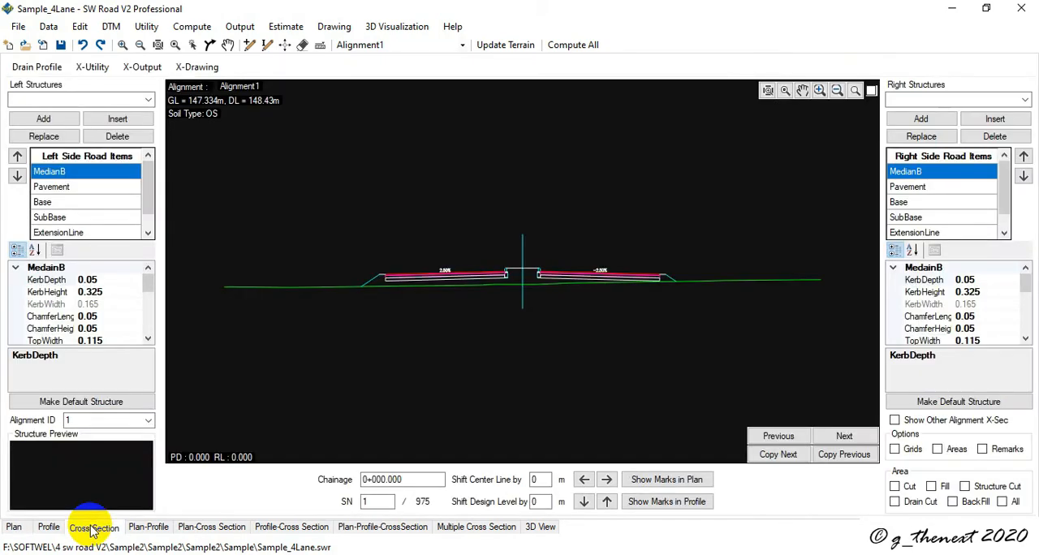
scroll(408, 295, up, 2)
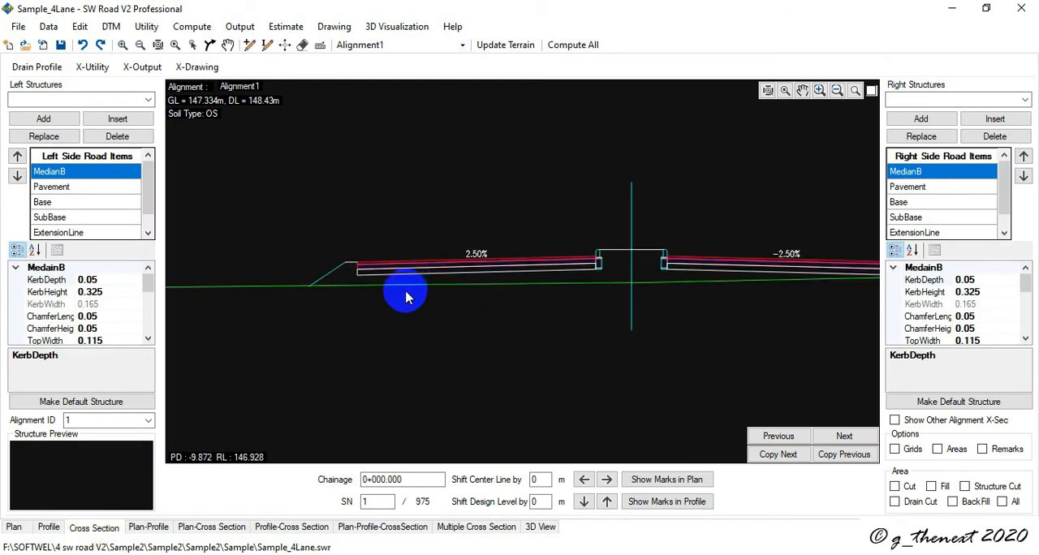
scroll(544, 358, up, 2)
scroll(329, 241, down, 4)
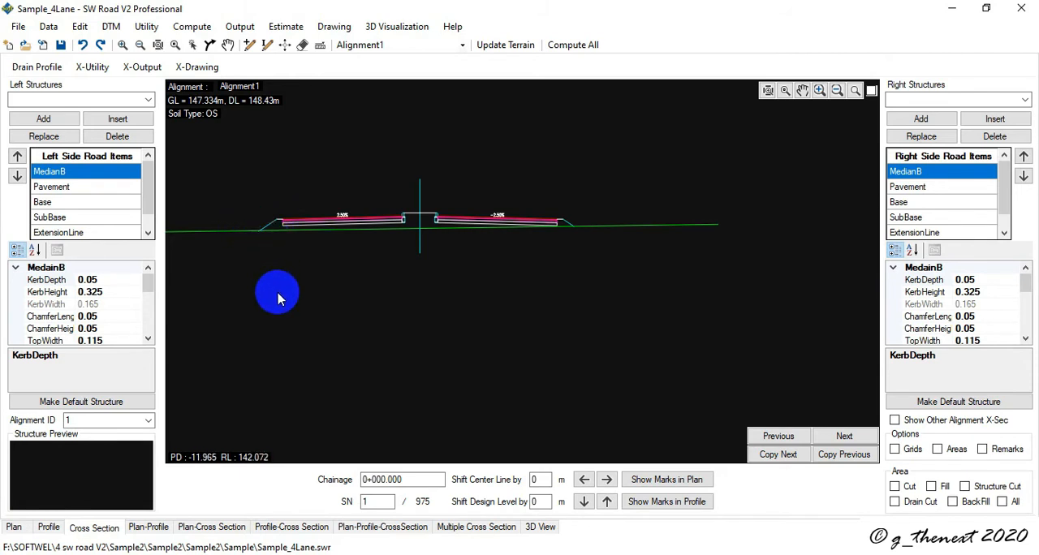
- Review the favourite structures selection, close it unchanged, and check the order of the left structures list in the cross-section view
mouse_move(270, 301)
middle_down()
mouse_move(343, 320)
mouse_move(524, 303)
mouse_move(519, 295)
middle_up()
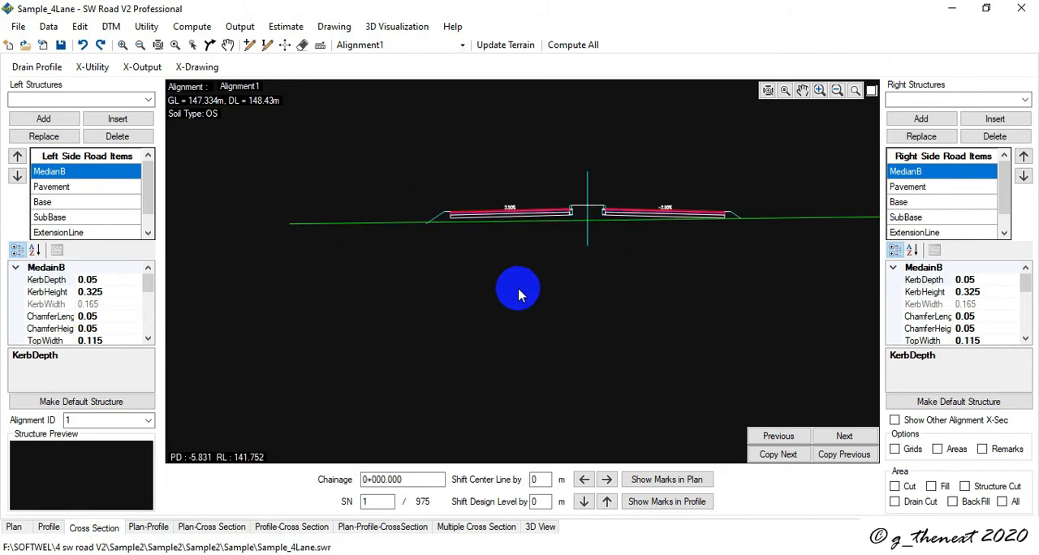
click(92, 72)
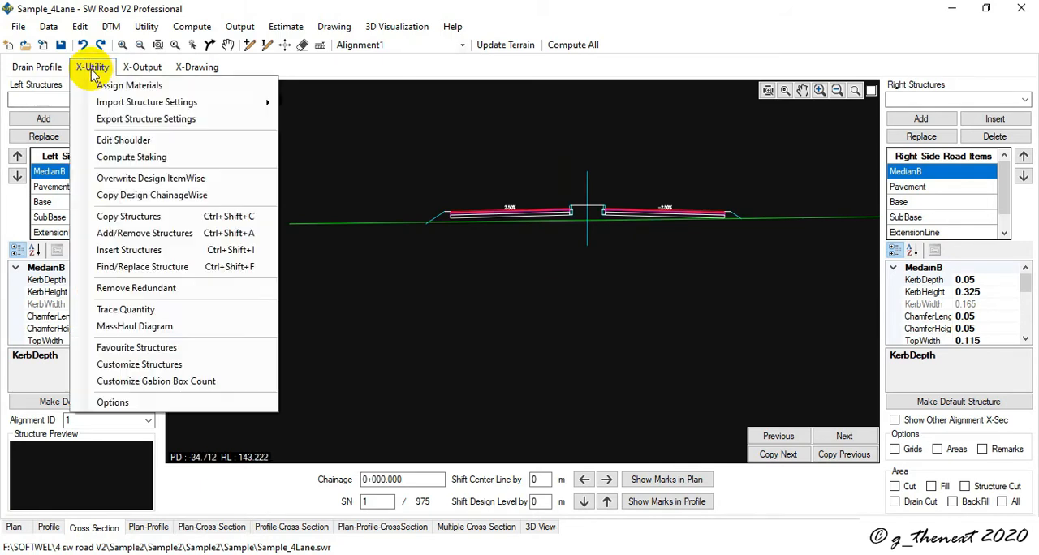
click(169, 364)
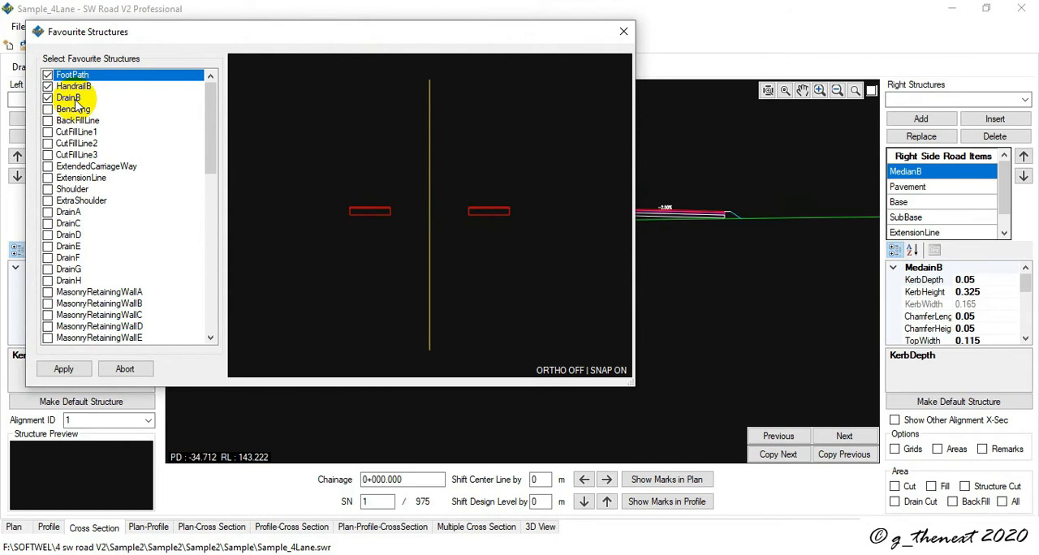
click(622, 36)
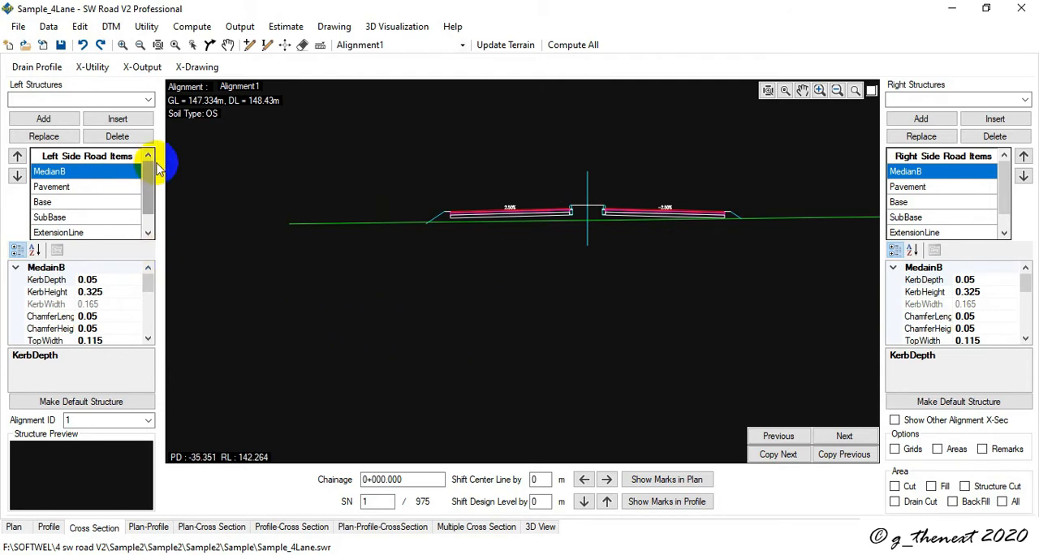
click(149, 99)
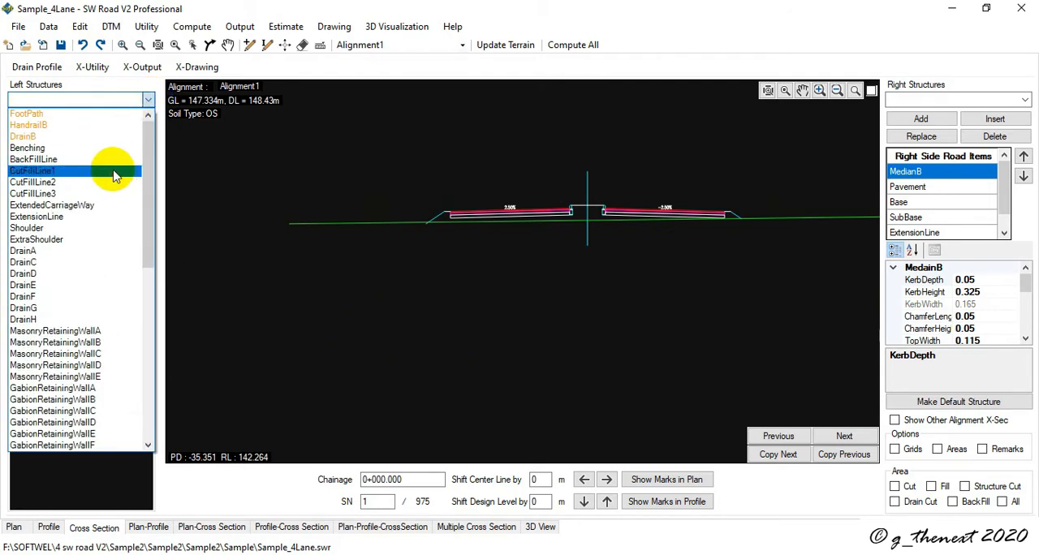
click(623, 343)
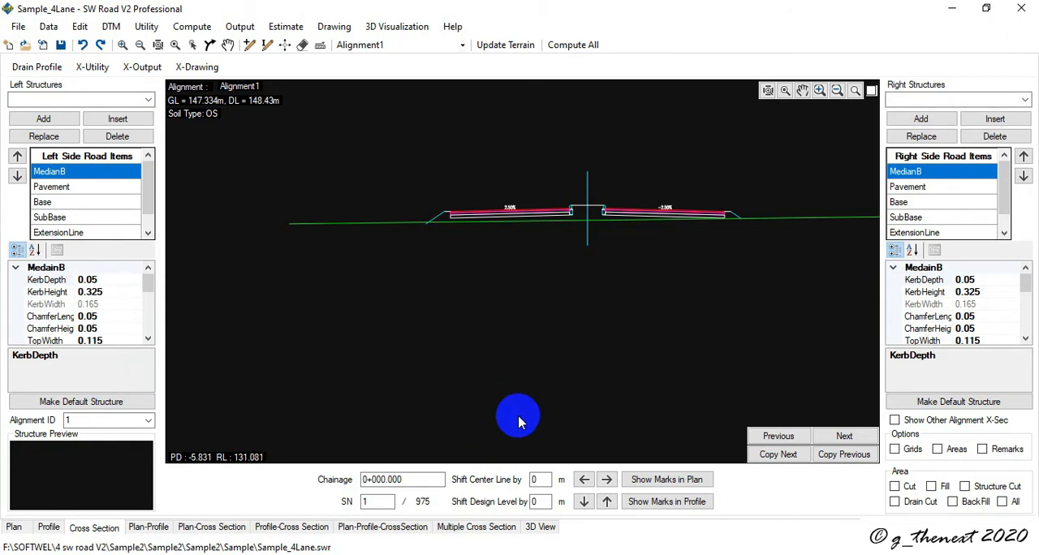
- Open the multiple cross-section view of the four-lane project, maximize its window, and look over the sections
click(467, 532)
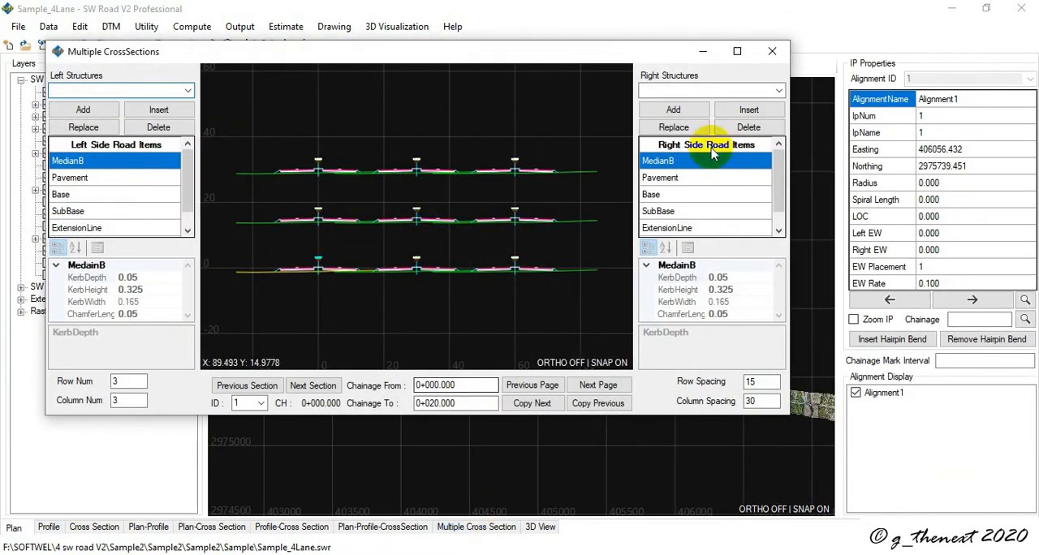
click(740, 51)
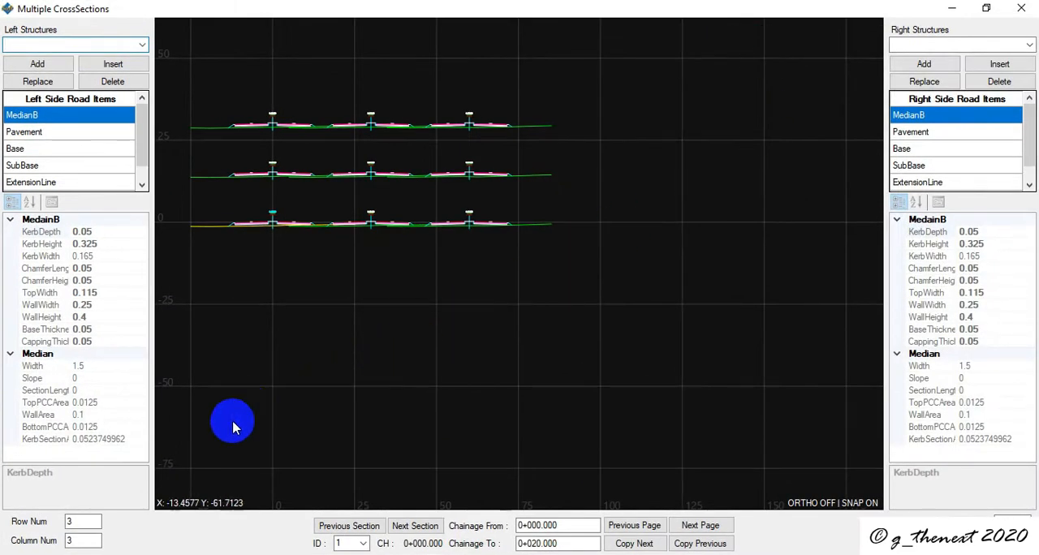
scroll(371, 267, down, 1)
scroll(301, 216, up, 3)
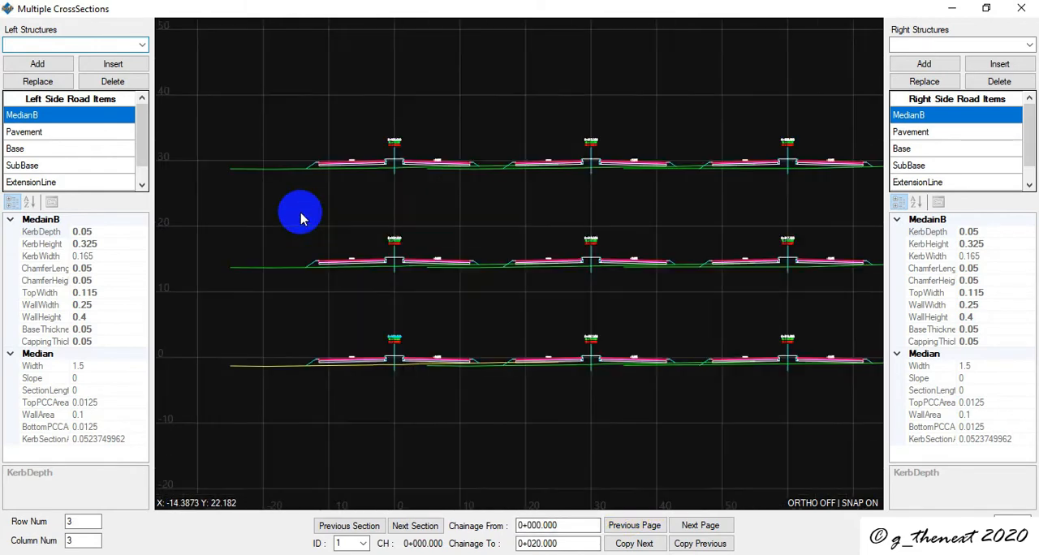
scroll(287, 151, up, 2)
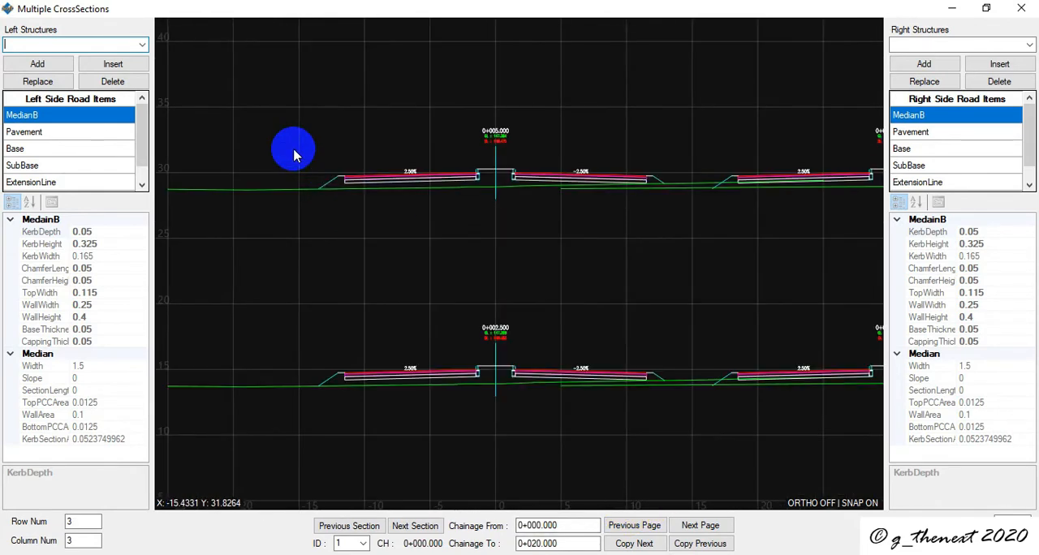
- Insert DrainB before CutFillLine1 in the left side road items for the sections from 0+000.000 to 0+020.000
click(142, 44)
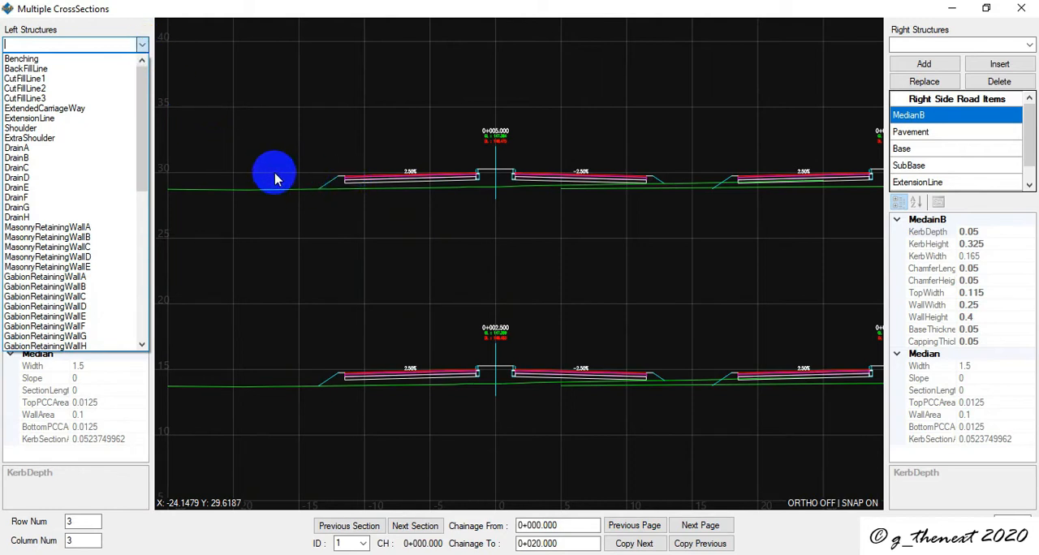
click(63, 158)
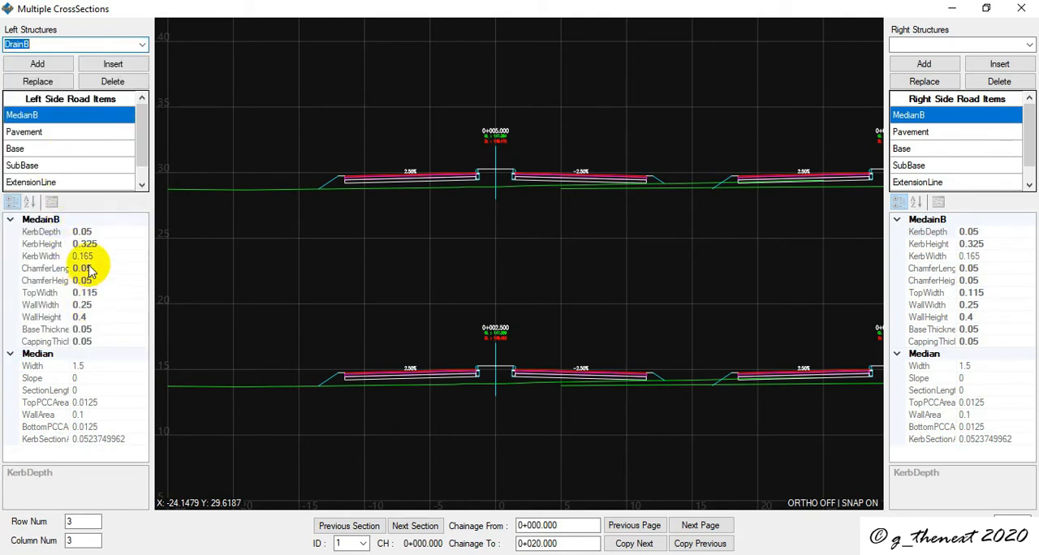
scroll(63, 186, down, 1)
click(62, 183)
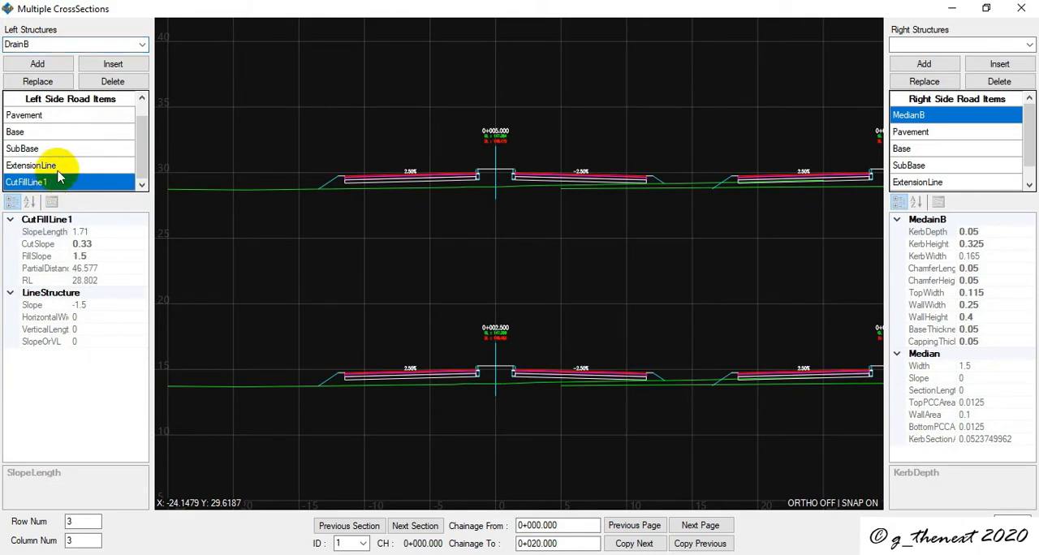
click(115, 65)
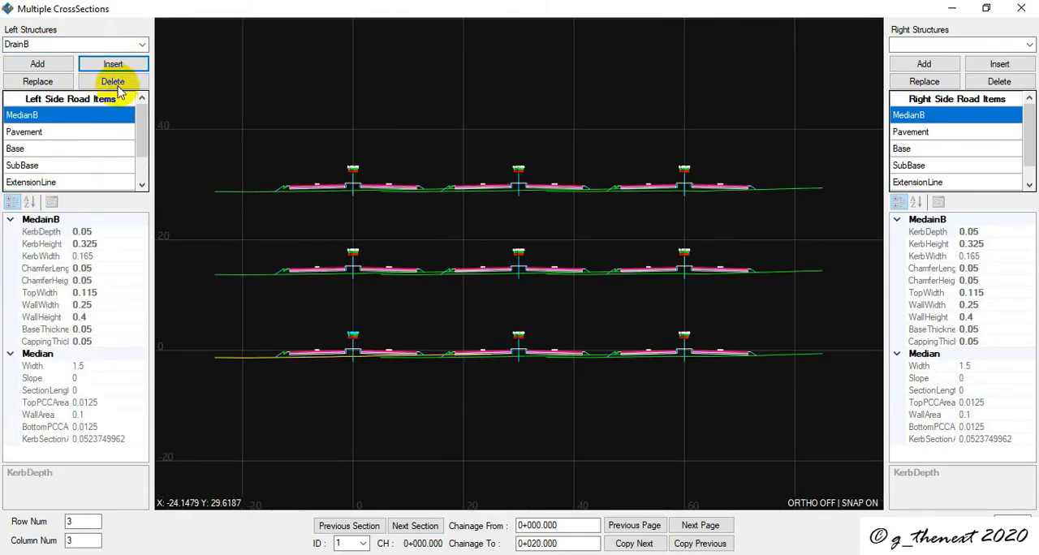
- Examine the left-side drains up close in the displayed sections, including those at 0+000.000, 0+005.000 and 0+015.000
scroll(284, 189, up, 3)
scroll(348, 221, down, 5)
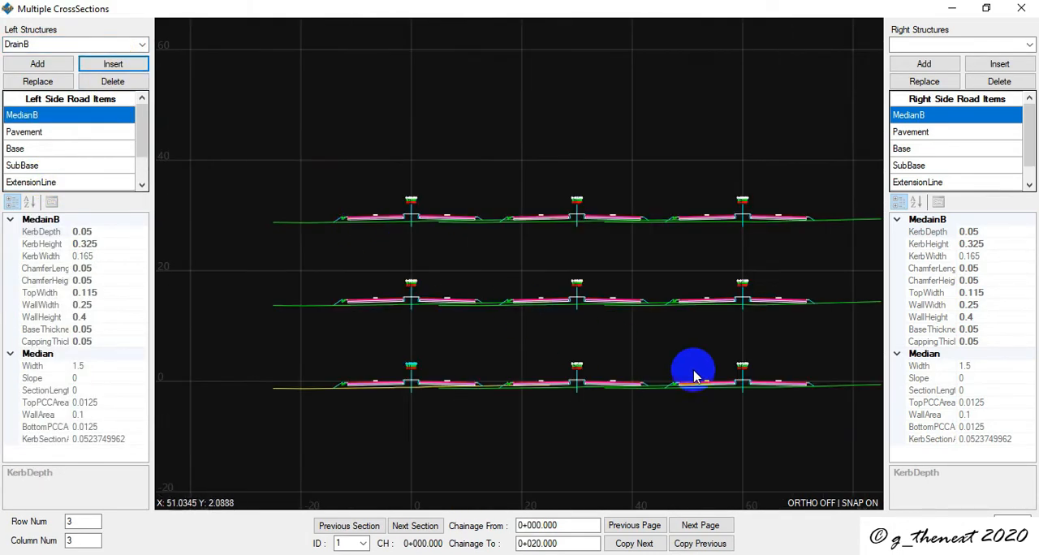
middle_drag(738, 392, 634, 367)
scroll(547, 395, up, 3)
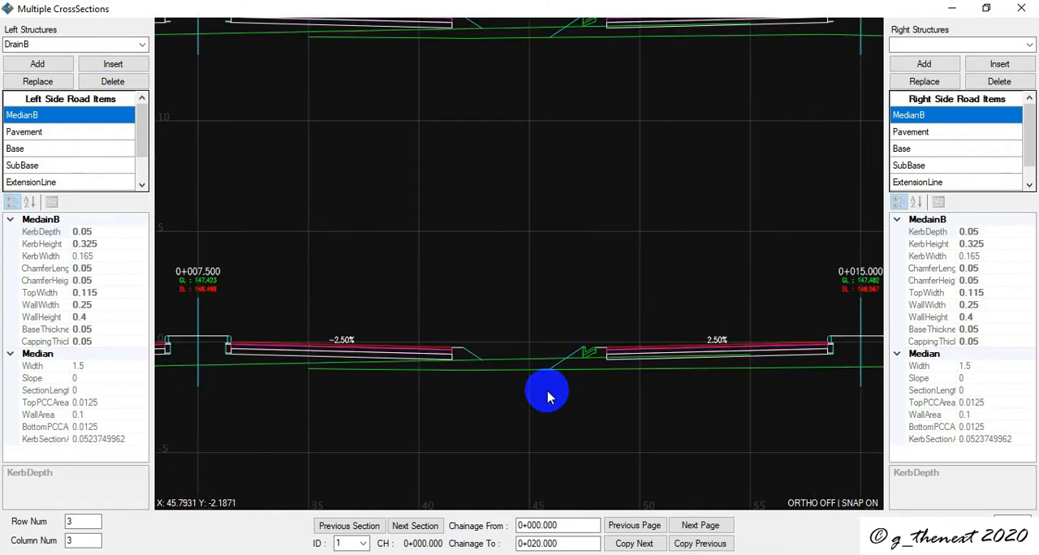
scroll(568, 360, down, 3)
scroll(236, 200, up, 3)
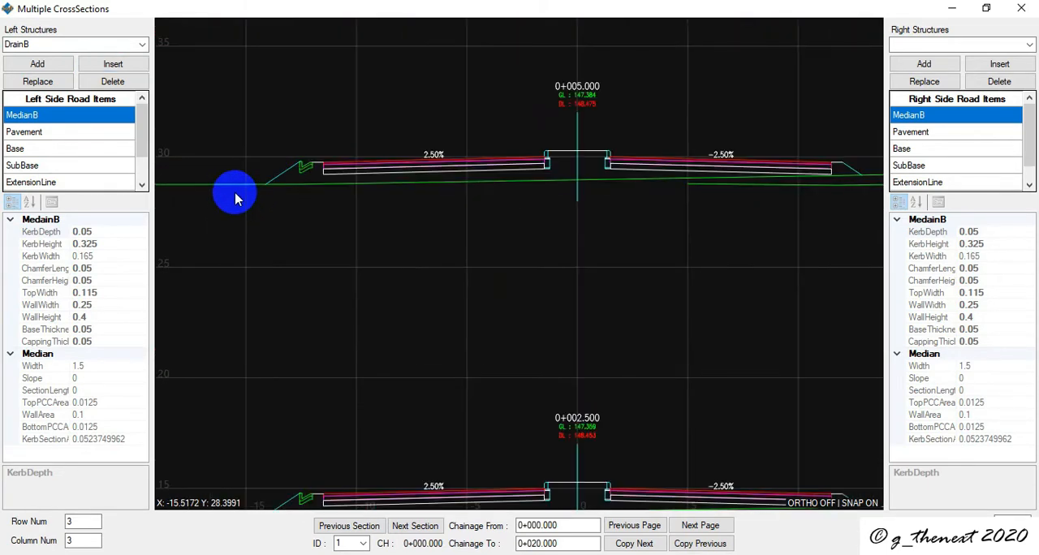
scroll(297, 171, up, 4)
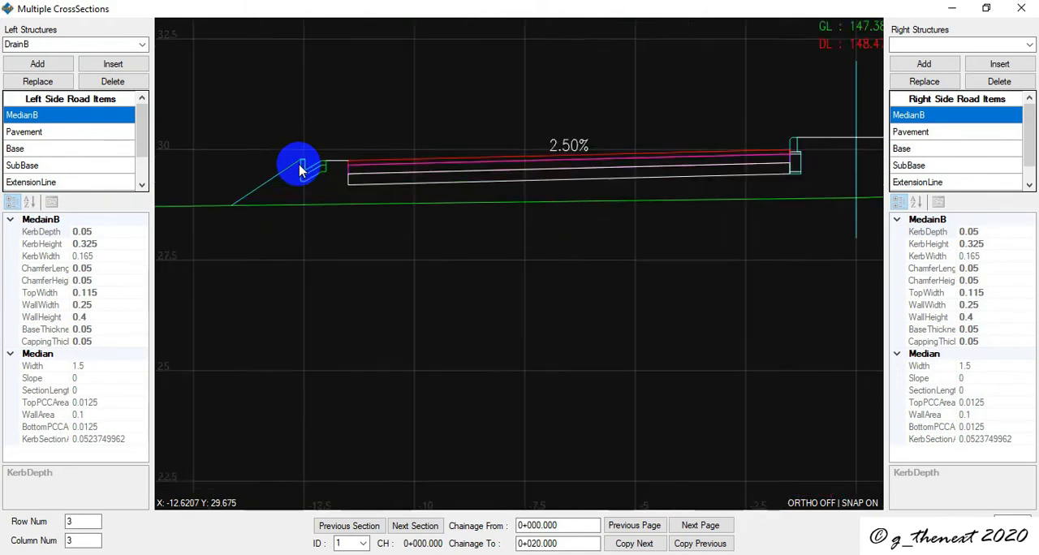
scroll(309, 163, down, 4)
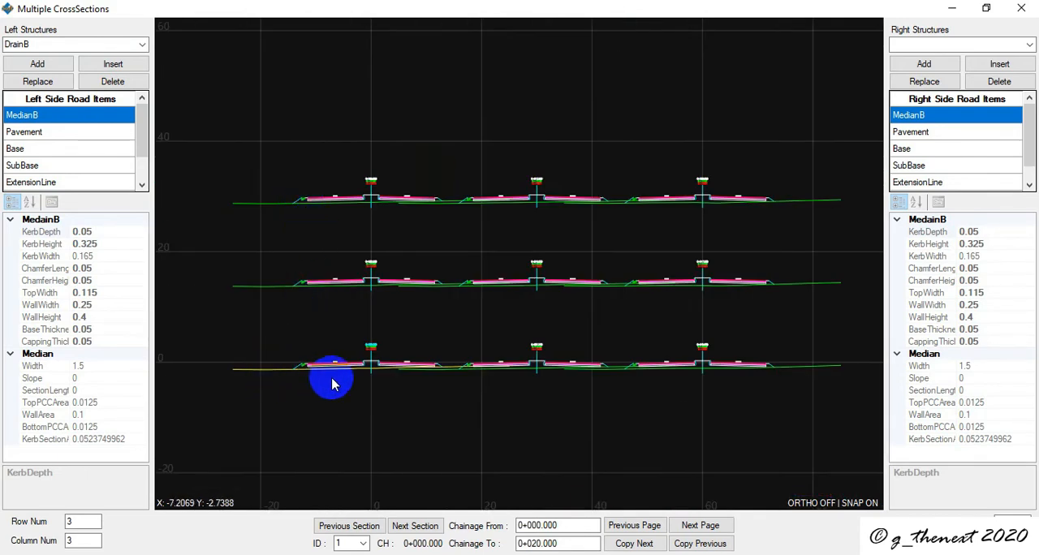
scroll(274, 364, up, 3)
scroll(479, 389, down, 2)
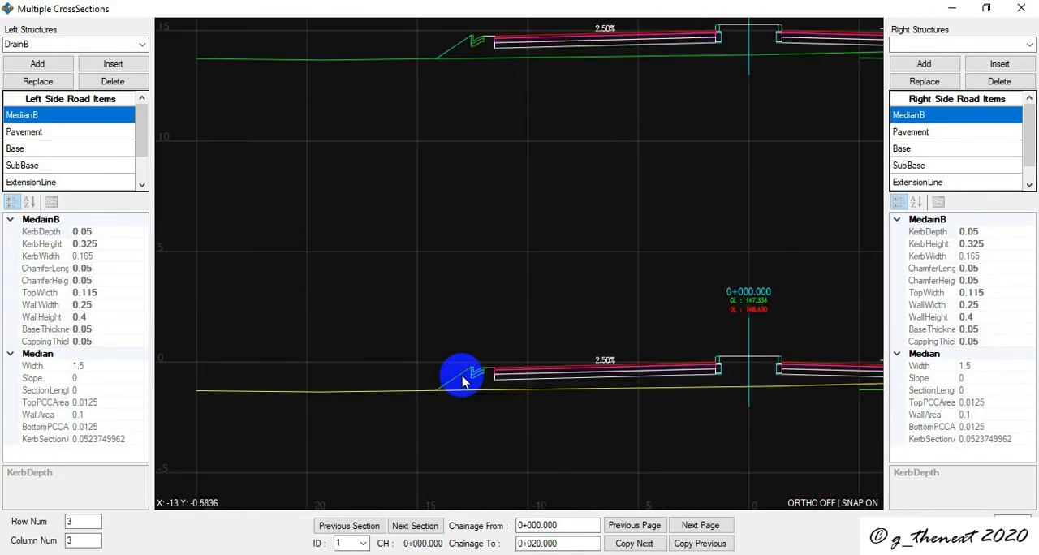
scroll(464, 383, up, 2)
click(480, 368)
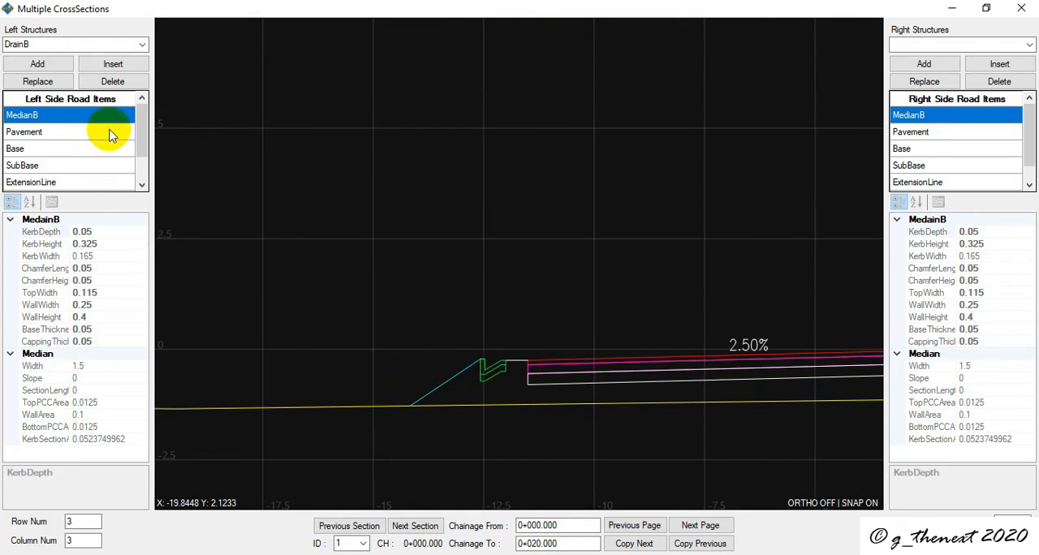
- Insert HandrailB between DrainB and CutFillLine1 in the left side road items, and check the handrails along the sections
click(141, 44)
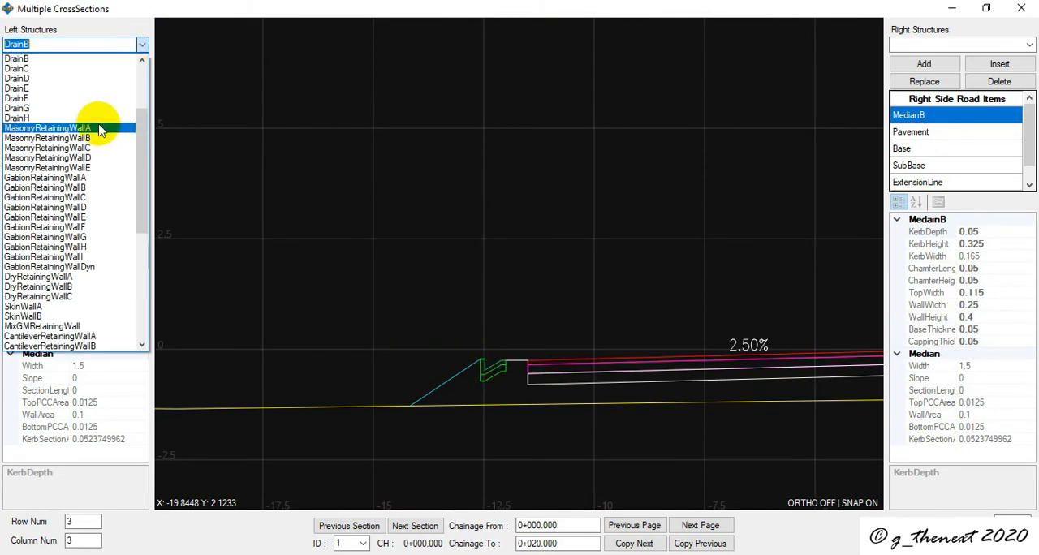
text(hand)
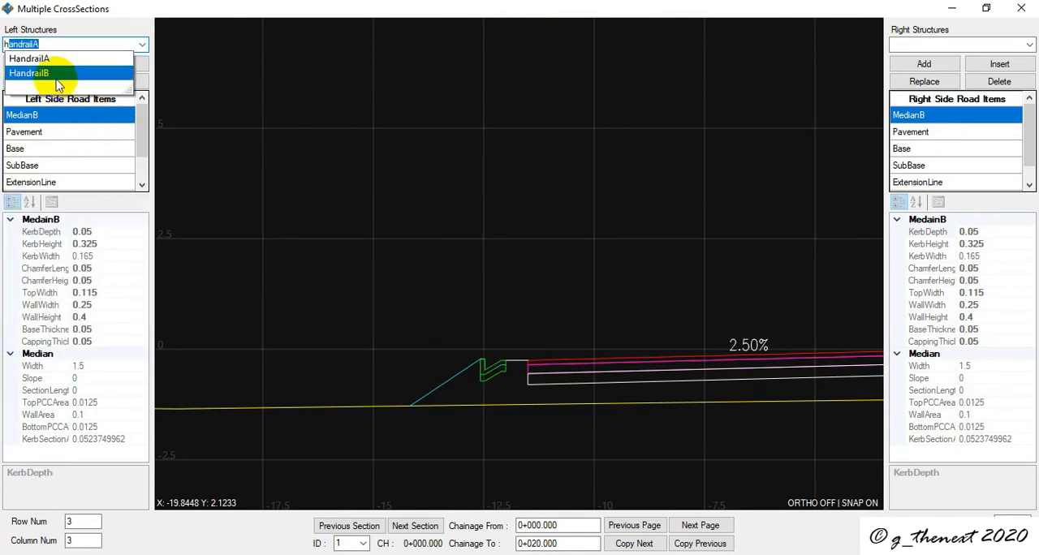
click(58, 74)
scroll(51, 138, down, 1)
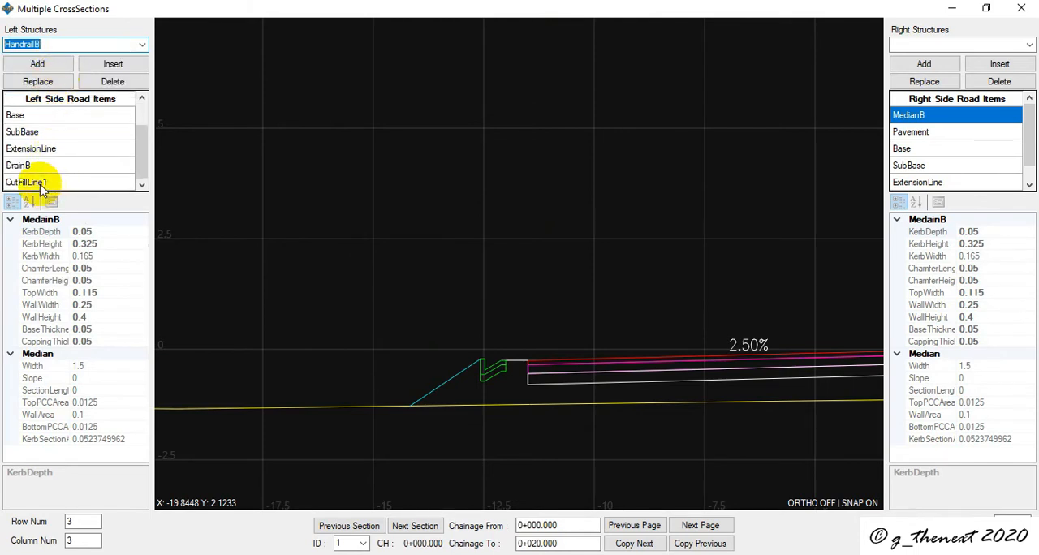
click(42, 186)
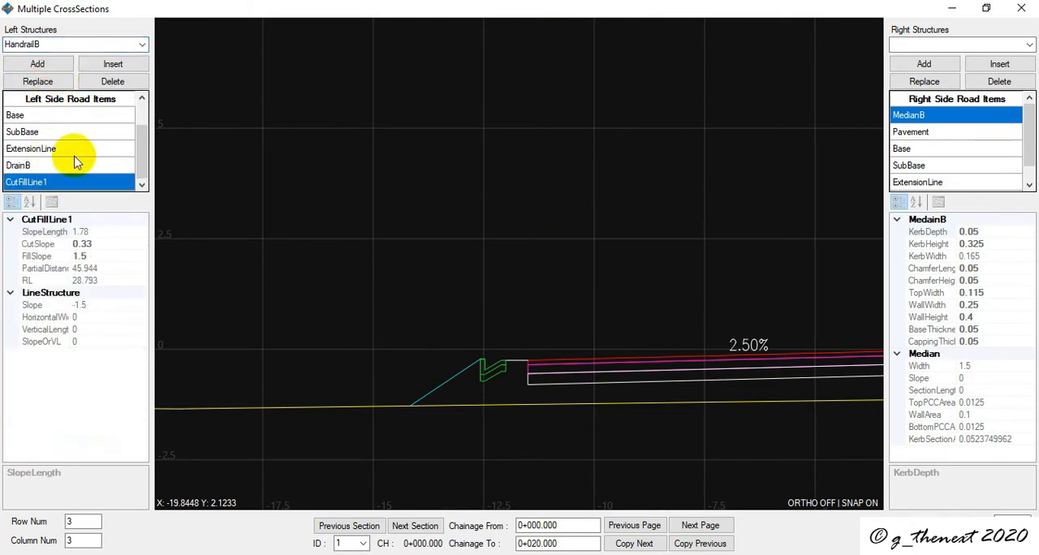
click(113, 65)
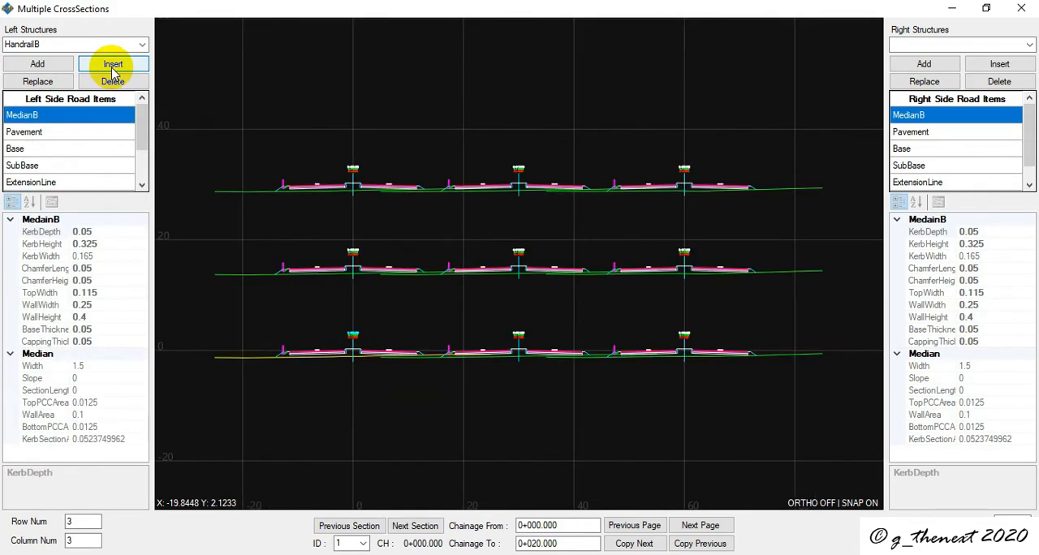
scroll(281, 354, up, 5)
scroll(283, 359, down, 2)
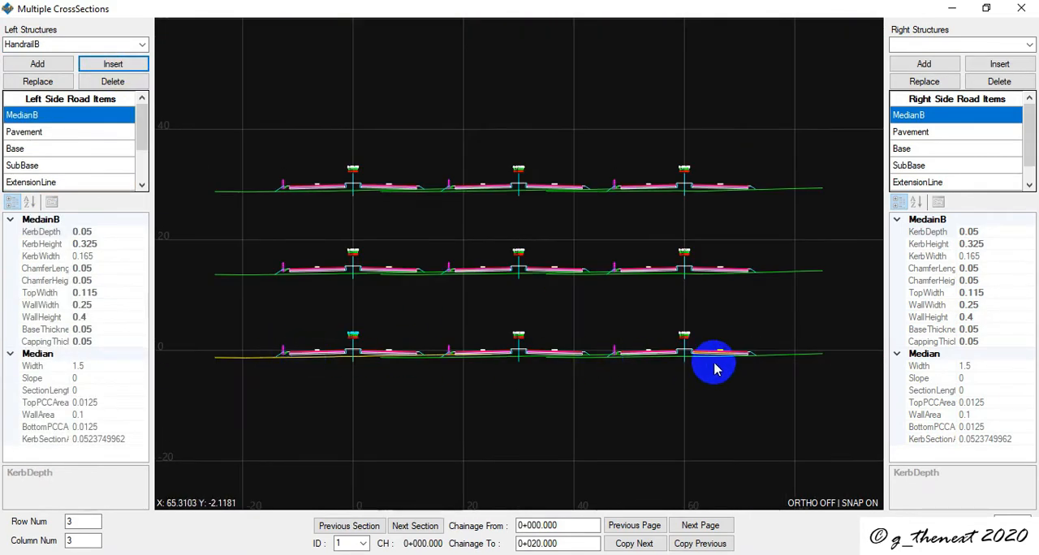
scroll(652, 350, up, 2)
scroll(652, 350, down, 2)
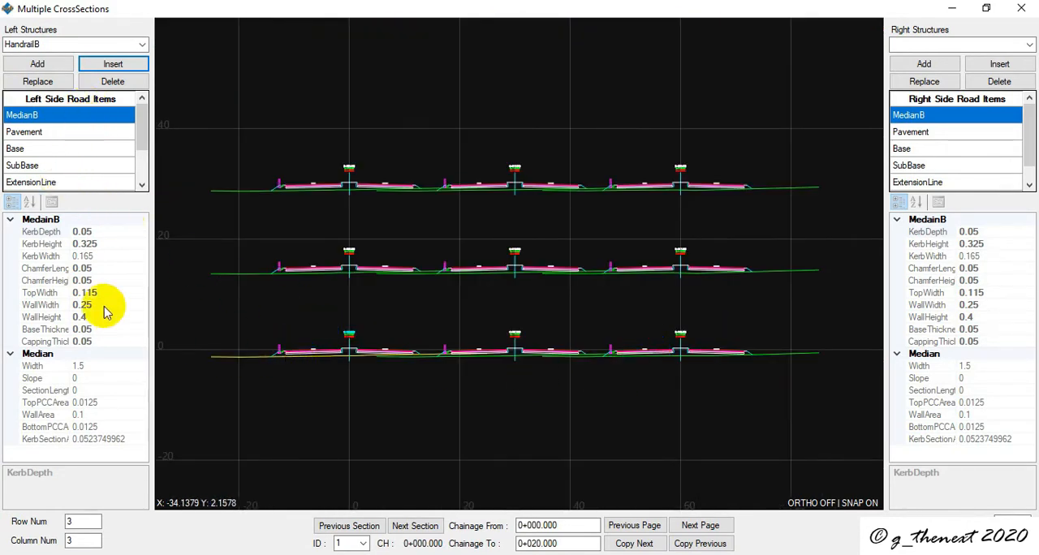
- Insert FootPath between HandrailB and CutFillLine1 in the left side road items, and select the FootPath item to show its properties
click(142, 46)
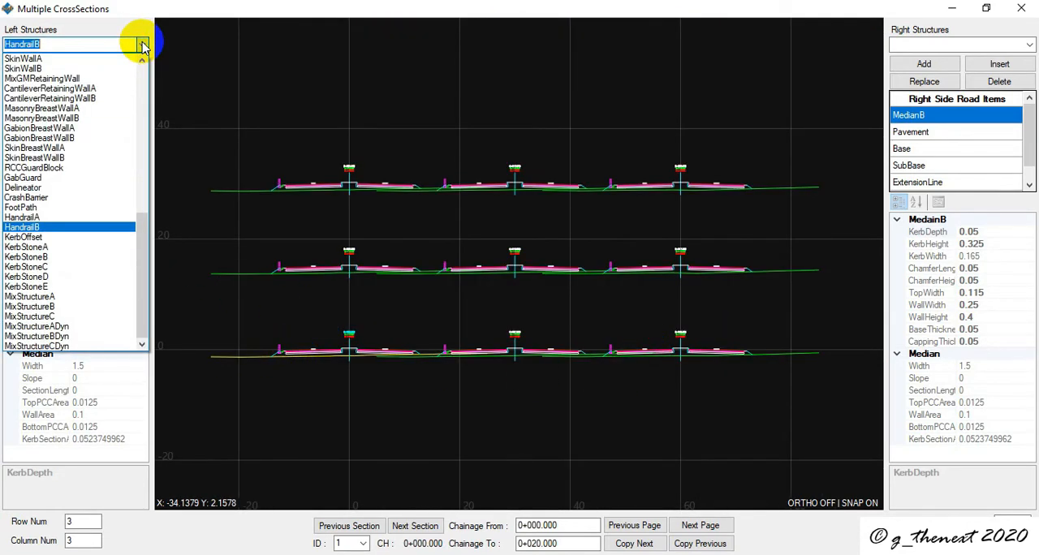
text(FootPath)
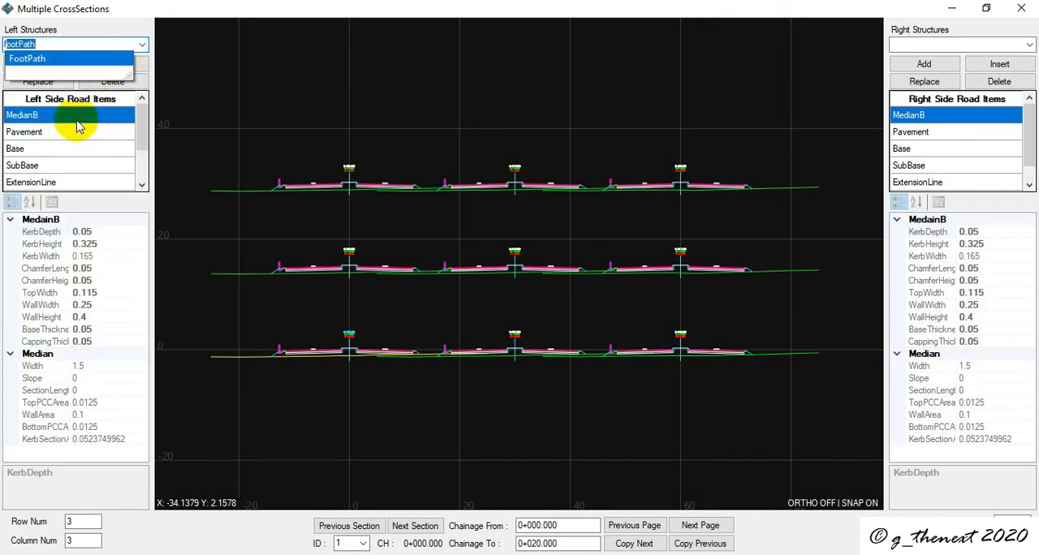
key(Return)
scroll(51, 183, down, 1)
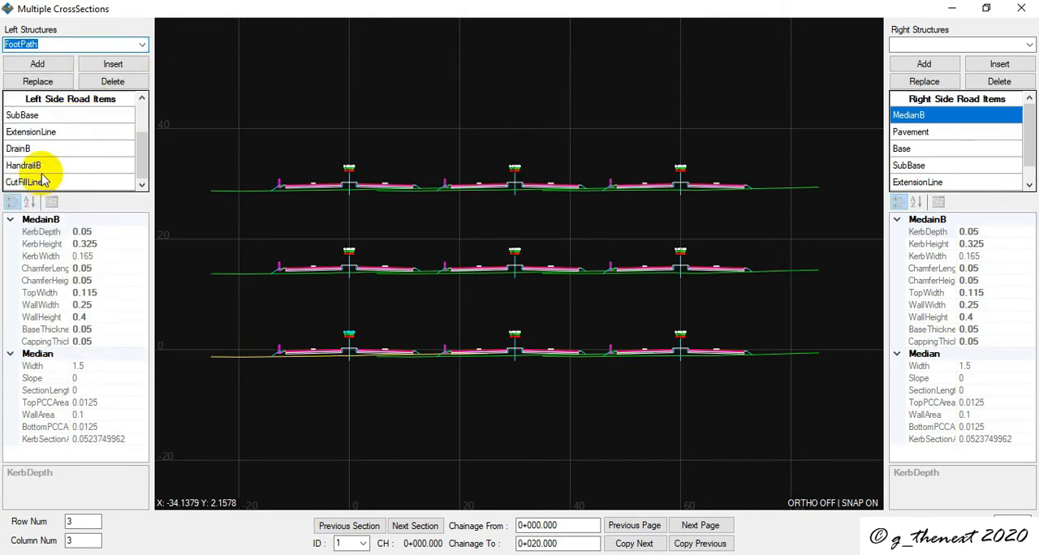
click(36, 182)
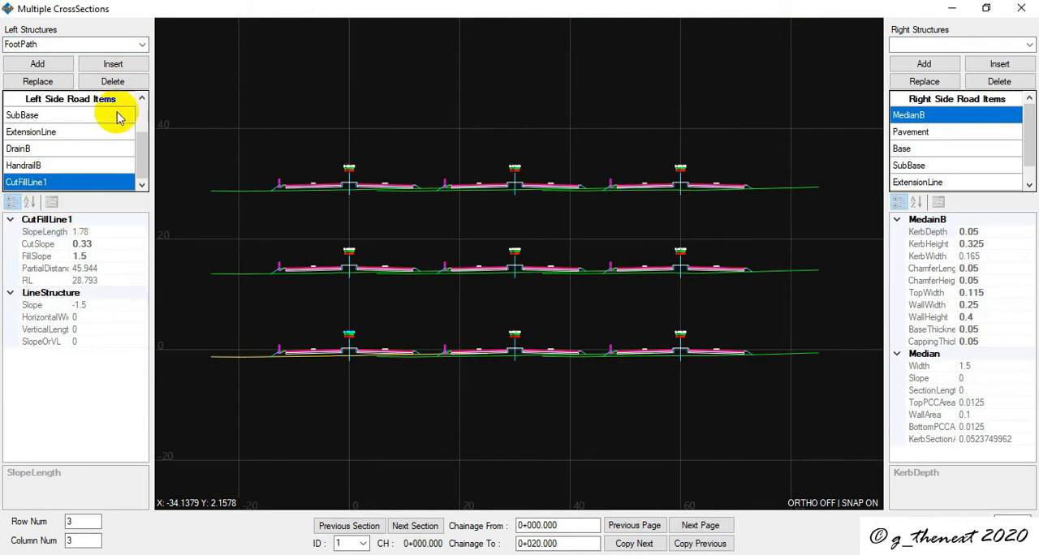
click(116, 68)
scroll(258, 186, up, 3)
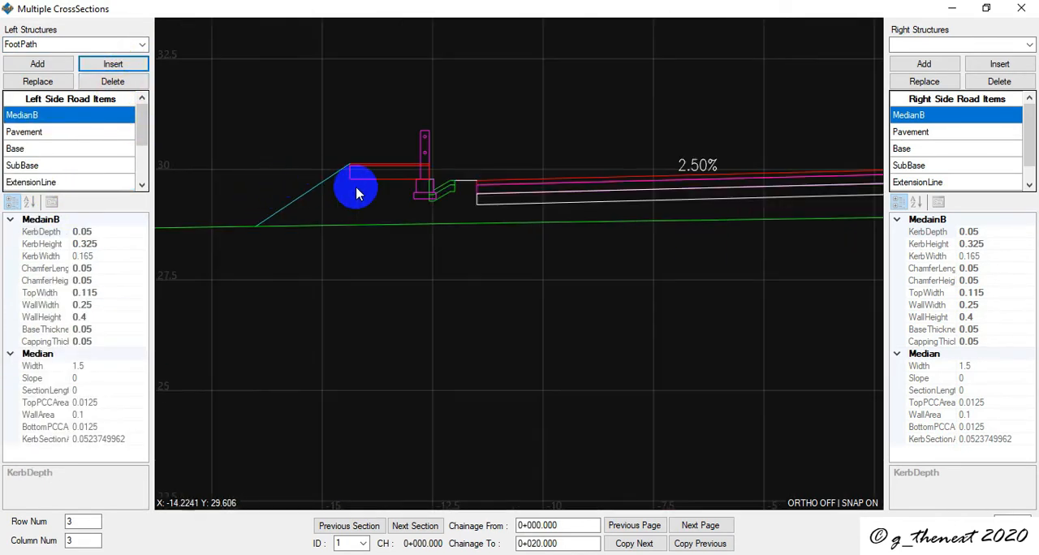
scroll(58, 171, down, 2)
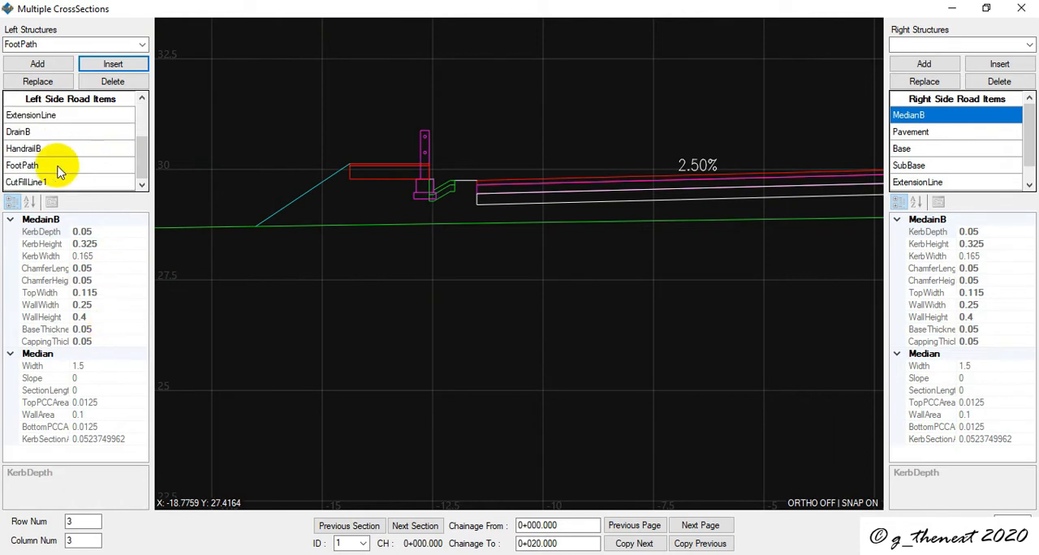
click(39, 166)
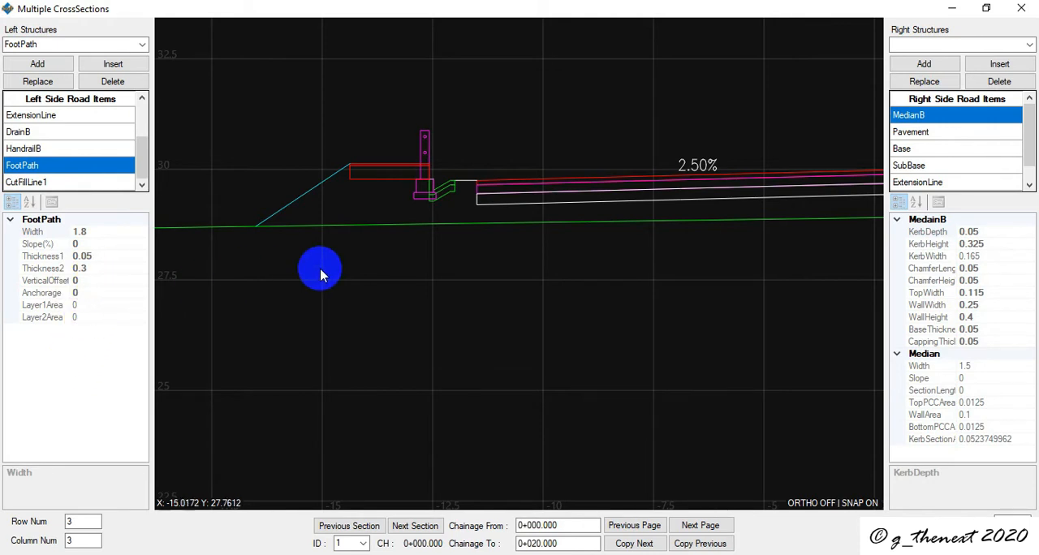
- Examine the left-side footpaths, handrails and drains across the displayed sections from 0+000.000 to 0+020.000
scroll(345, 275, down, 3)
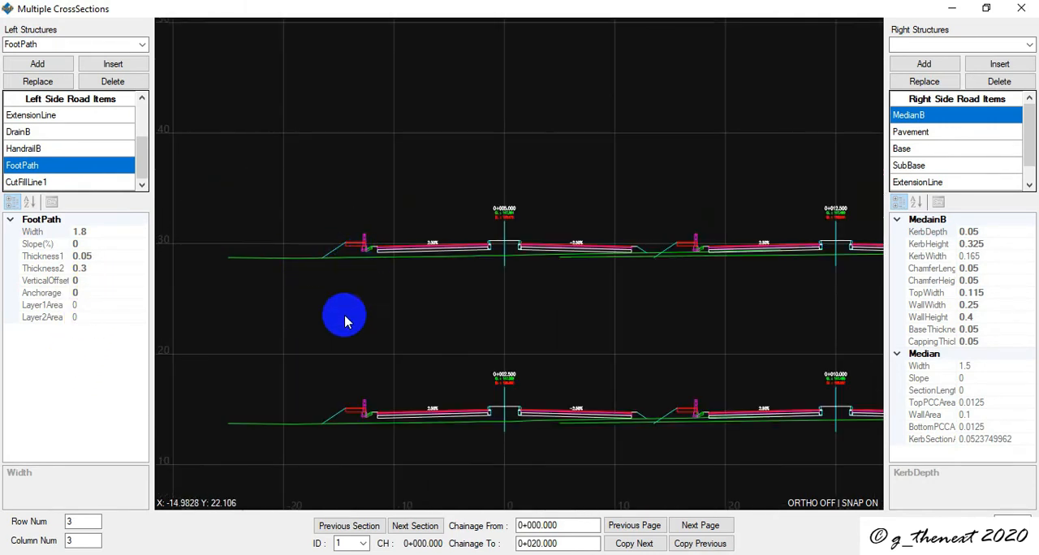
scroll(378, 422, down, 3)
middle_drag(394, 331, 413, 266)
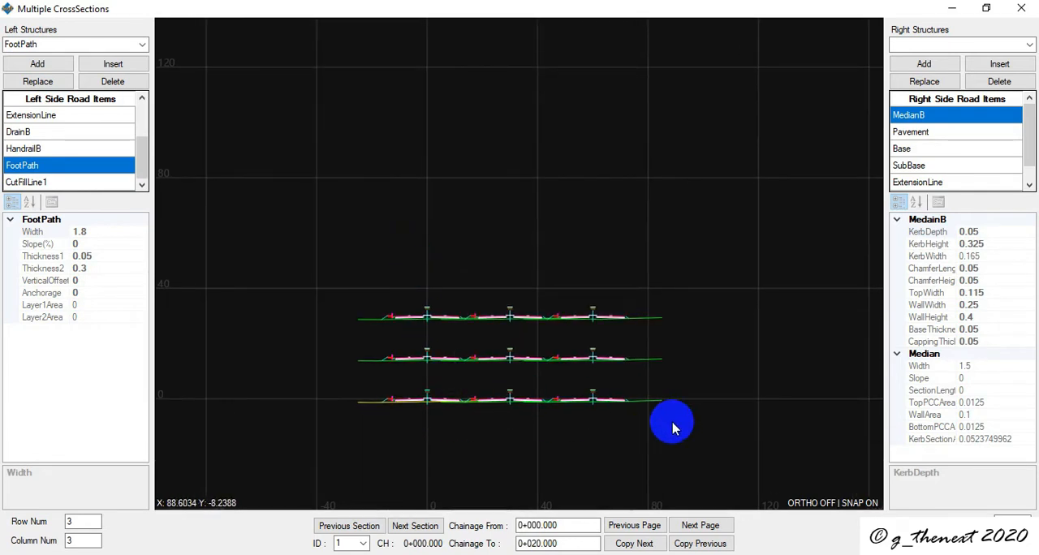
scroll(390, 403, up, 3)
scroll(388, 401, up, 2)
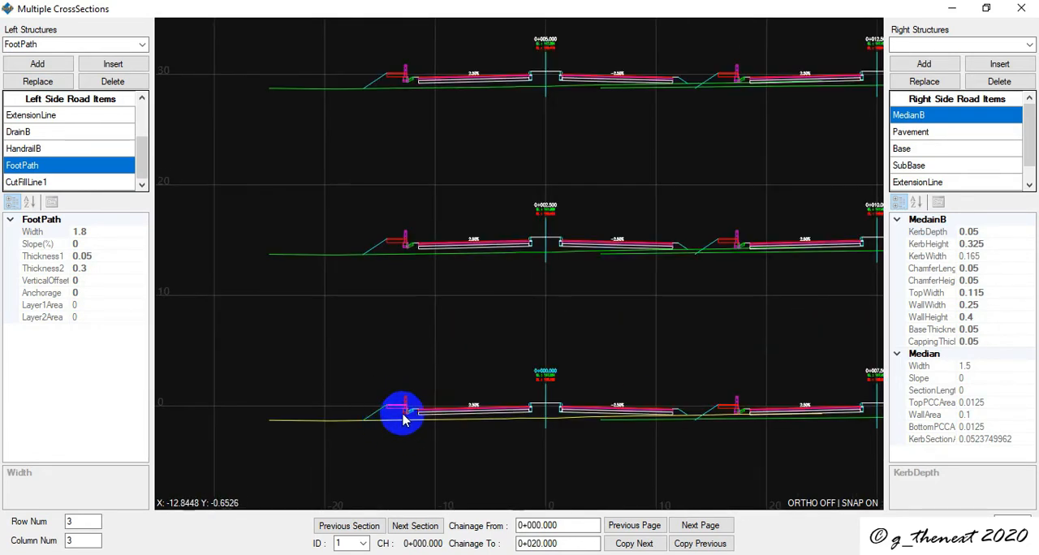
scroll(474, 334, down, 4)
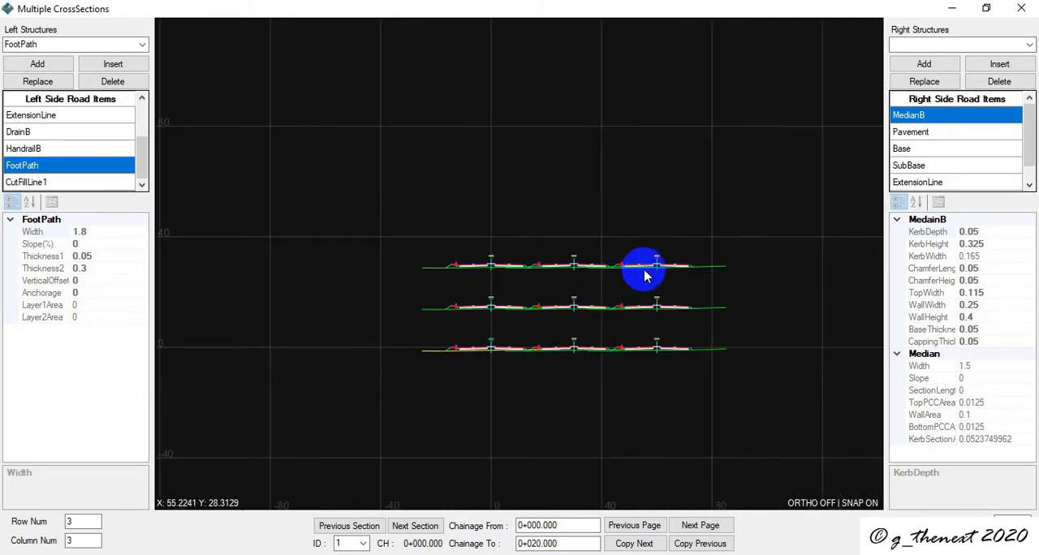
scroll(642, 271, up, 4)
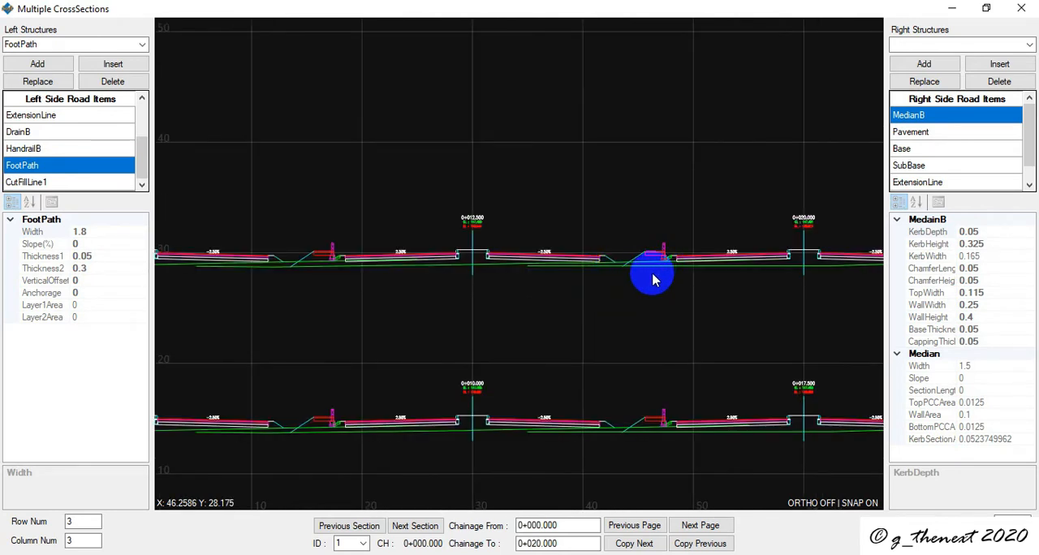
scroll(579, 325, down, 3)
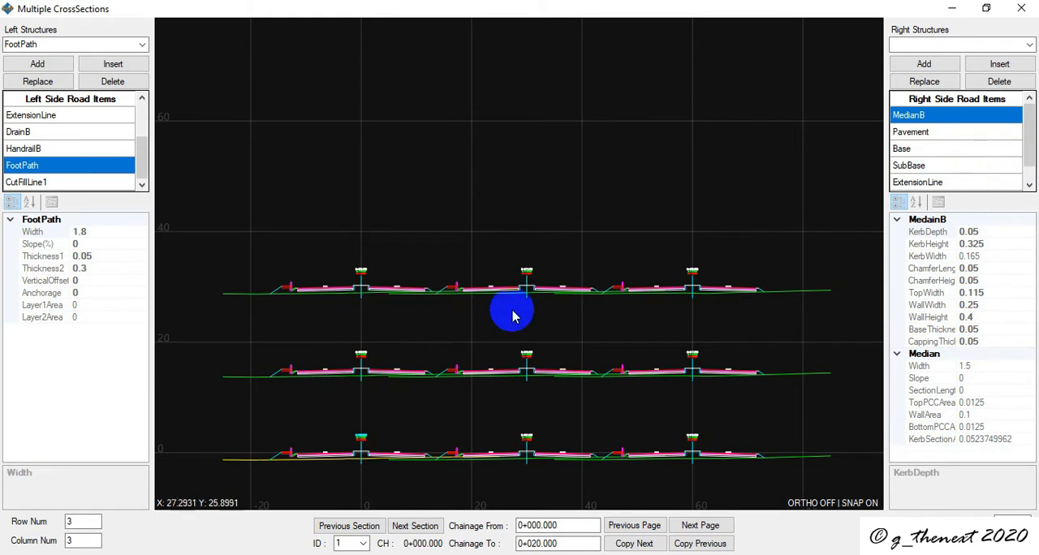
middle_drag(343, 309, 336, 232)
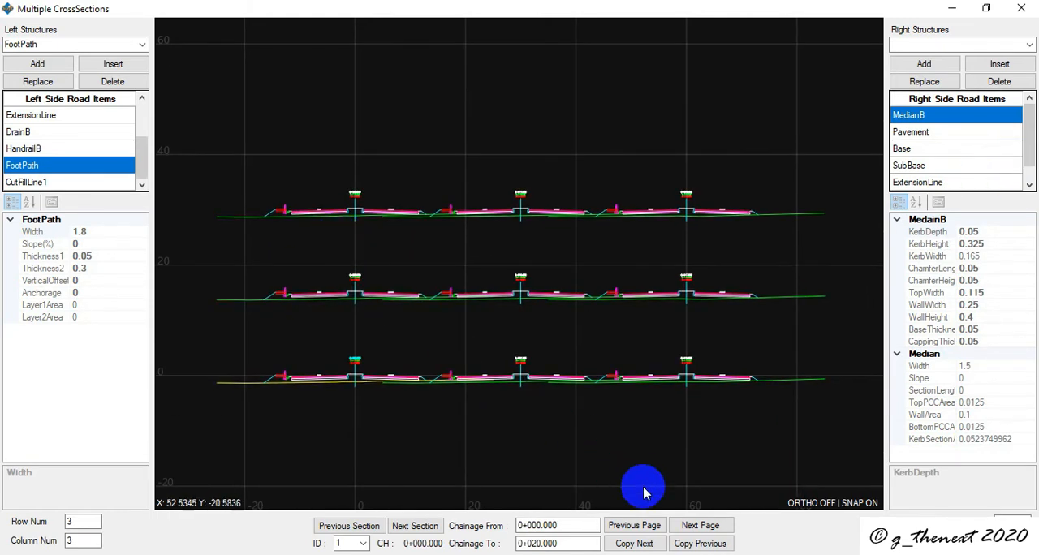
- Go to the following page of sections, 0+022.500 to 0+042.500, and copy the previous page's road items onto it
click(690, 528)
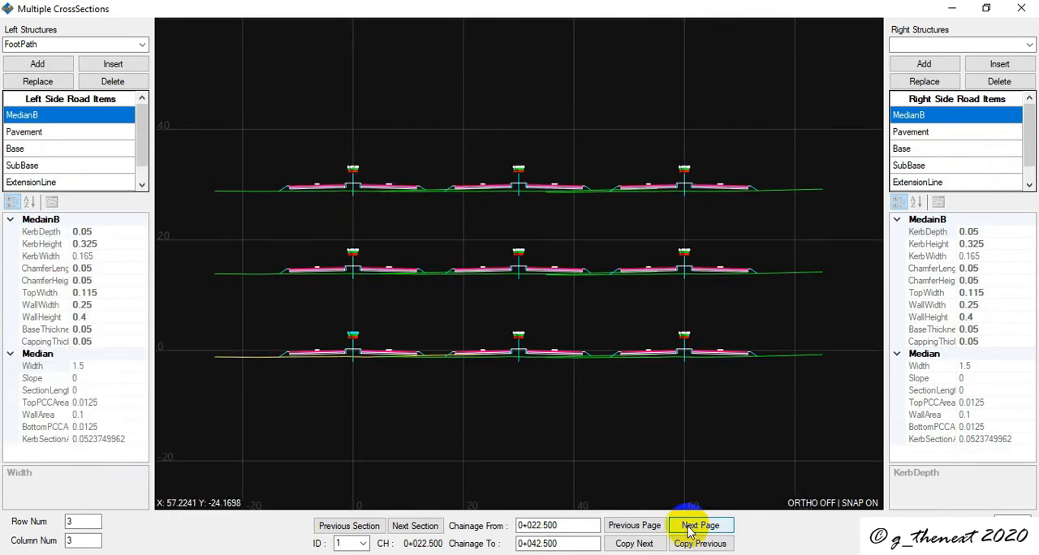
scroll(325, 195, up, 5)
scroll(325, 195, down, 5)
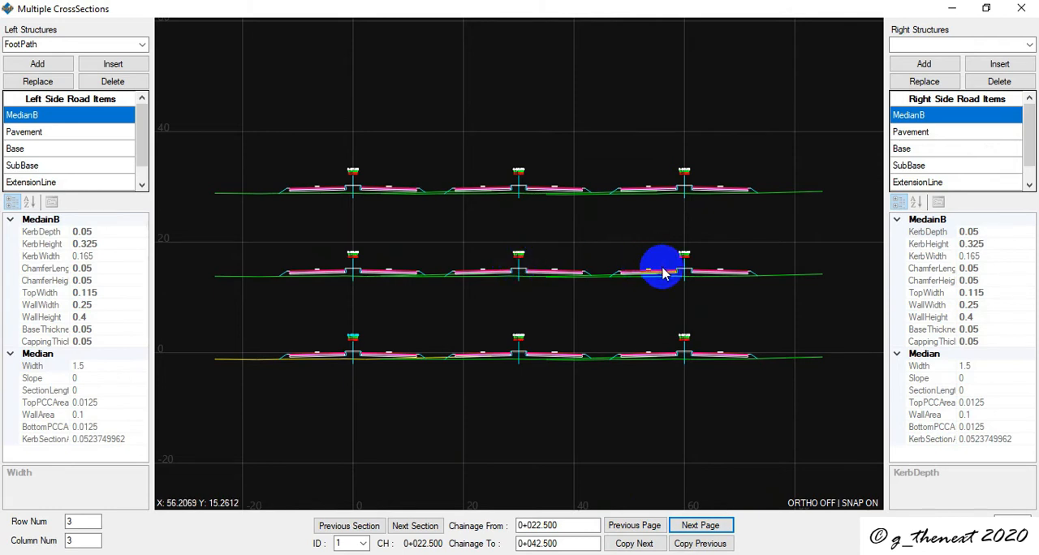
click(701, 544)
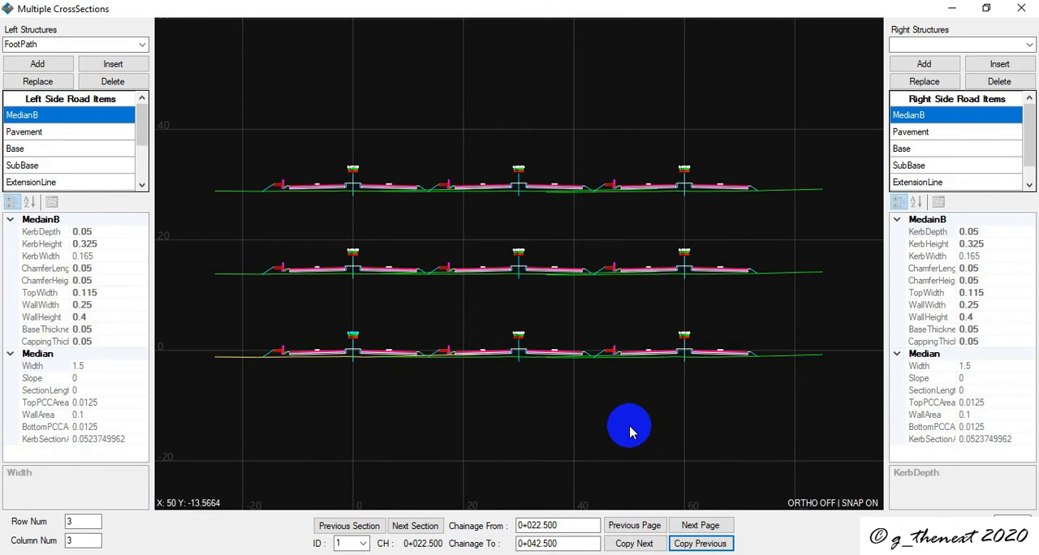
- Return to the sections from 0+000.000 to 0+020.000 and examine 0+000.000 and both sides of 0+020.000 up close
click(628, 528)
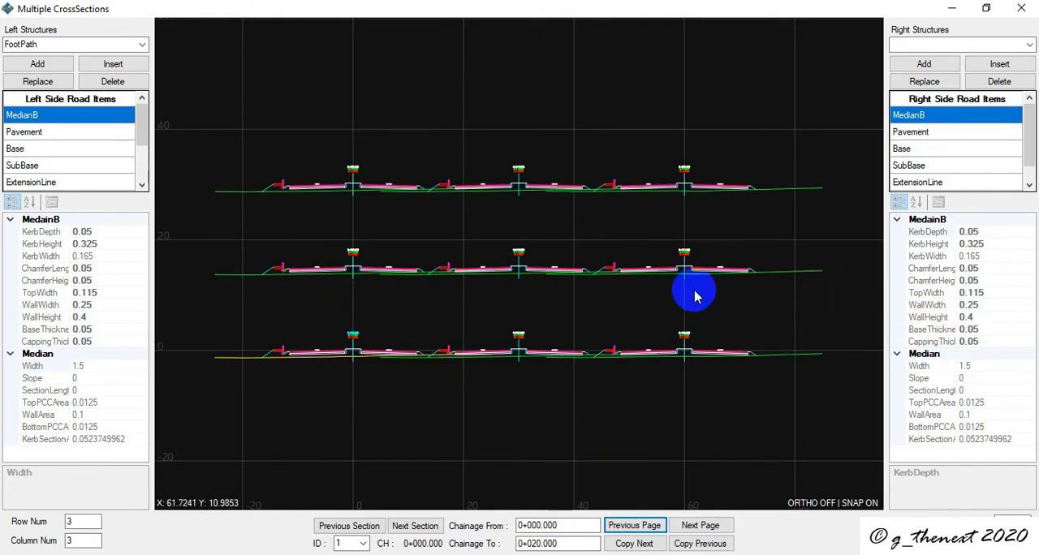
scroll(237, 363, up, 5)
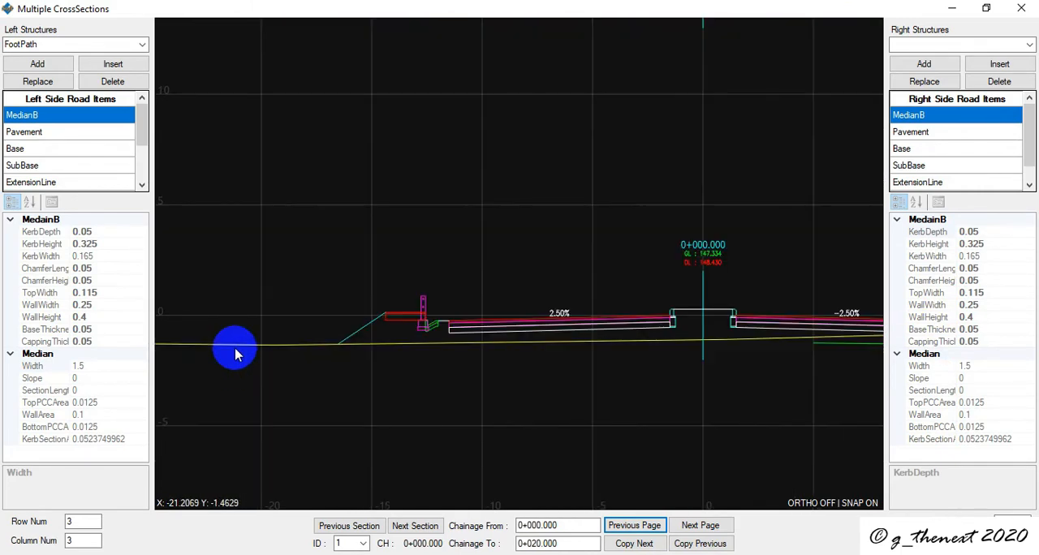
scroll(236, 355, down, 5)
scroll(234, 353, up, 5)
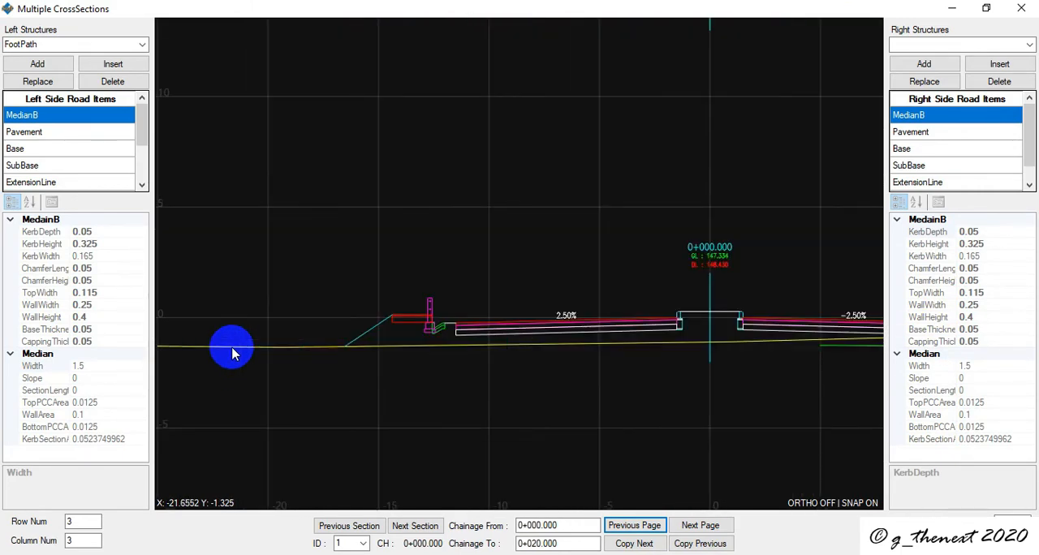
scroll(596, 466, down, 5)
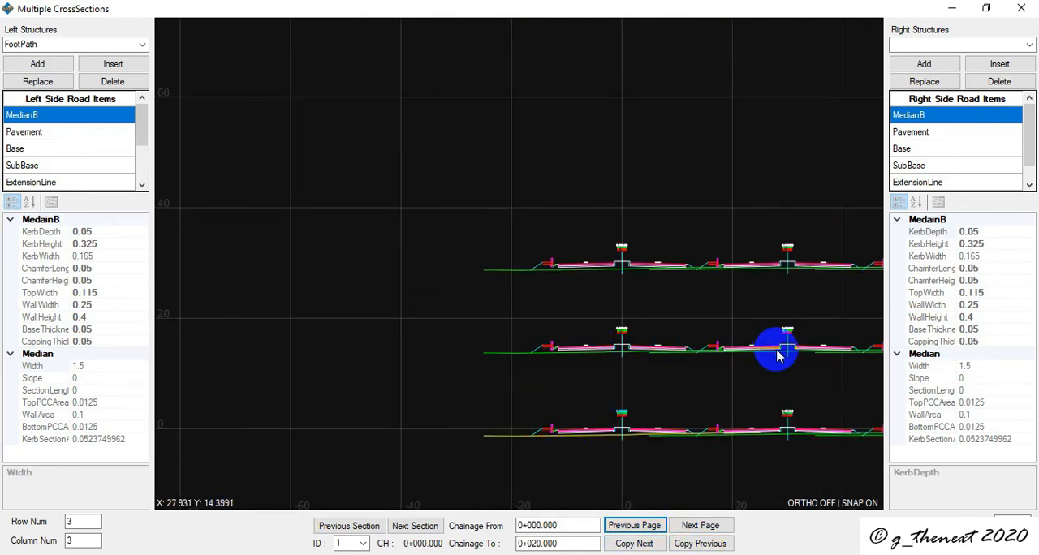
scroll(778, 349, down, 5)
scroll(844, 330, up, 6)
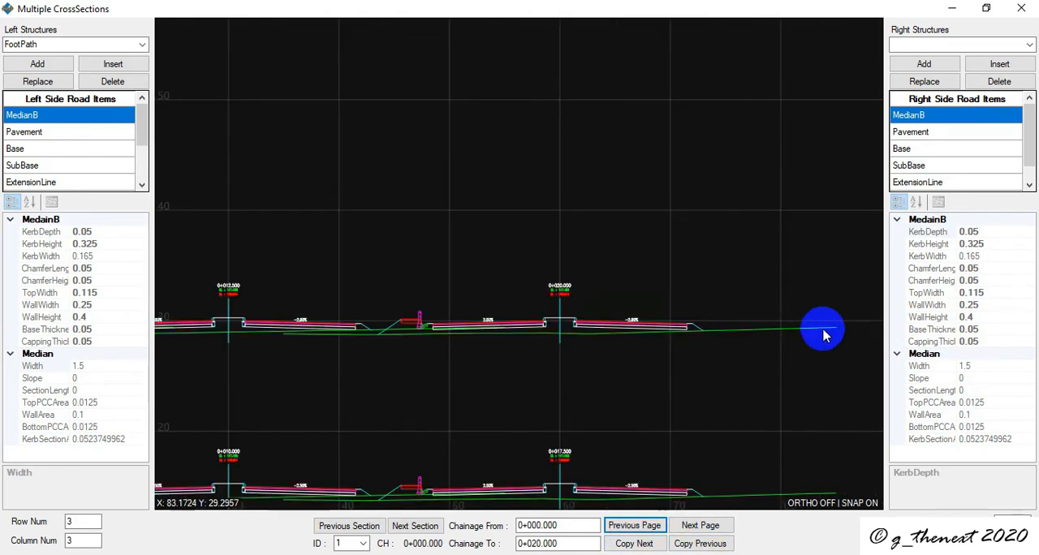
scroll(447, 322, down, 3)
scroll(348, 322, up, 2)
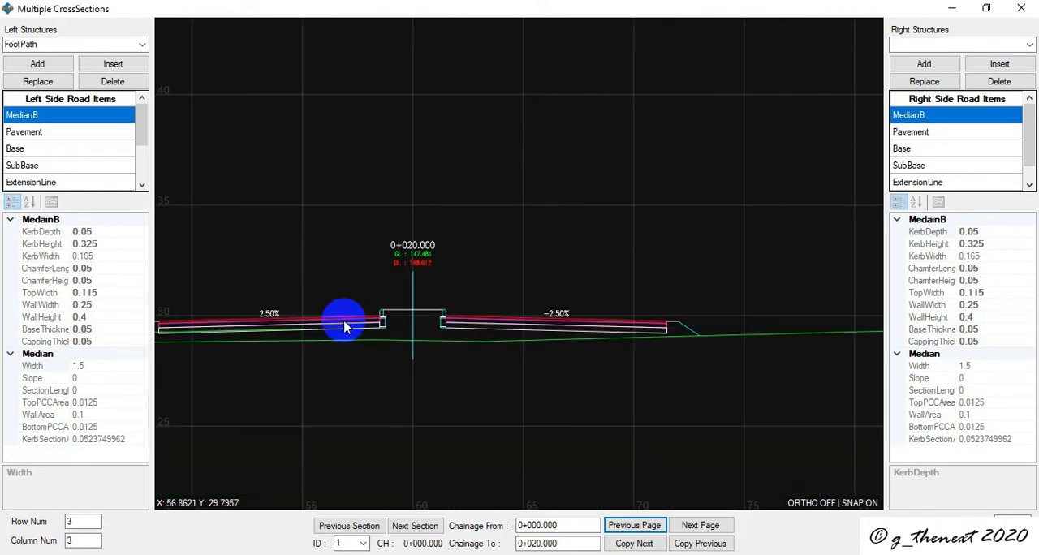
scroll(414, 302, down, 1)
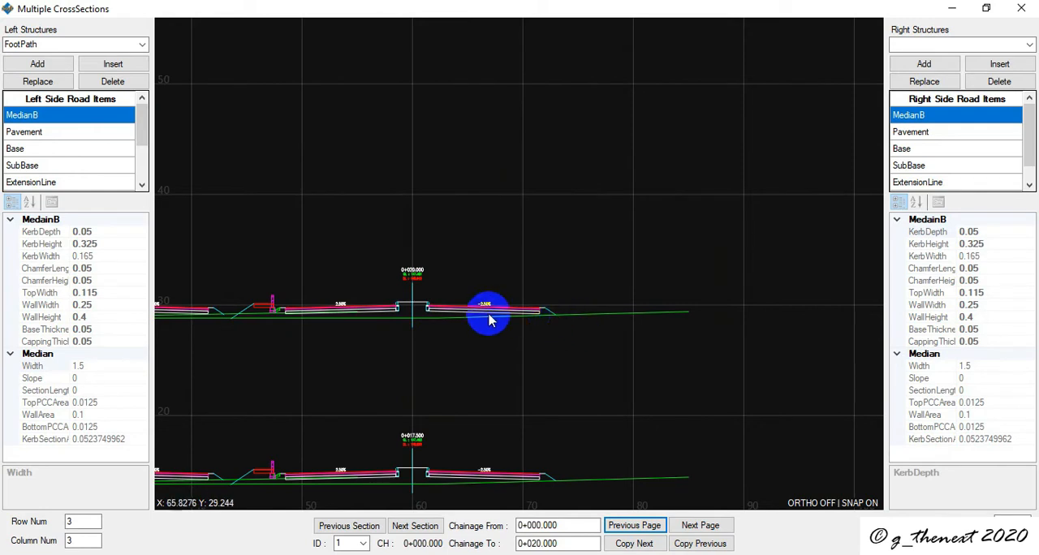
scroll(413, 298, up, 2)
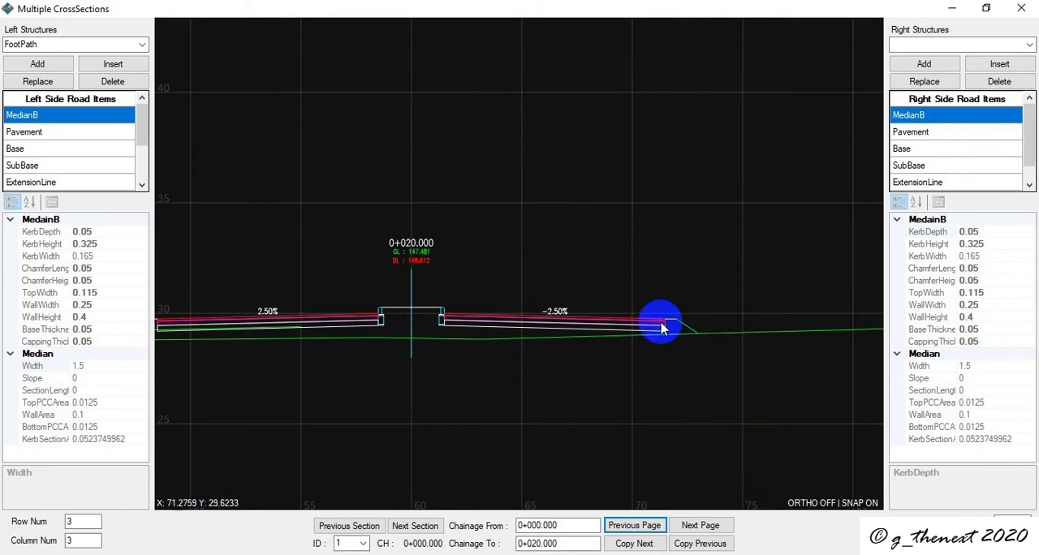
- Close the multiple cross-sections window and display section number 9, chainage 0+020.000, in the single cross-section view
click(1021, 8)
click(90, 528)
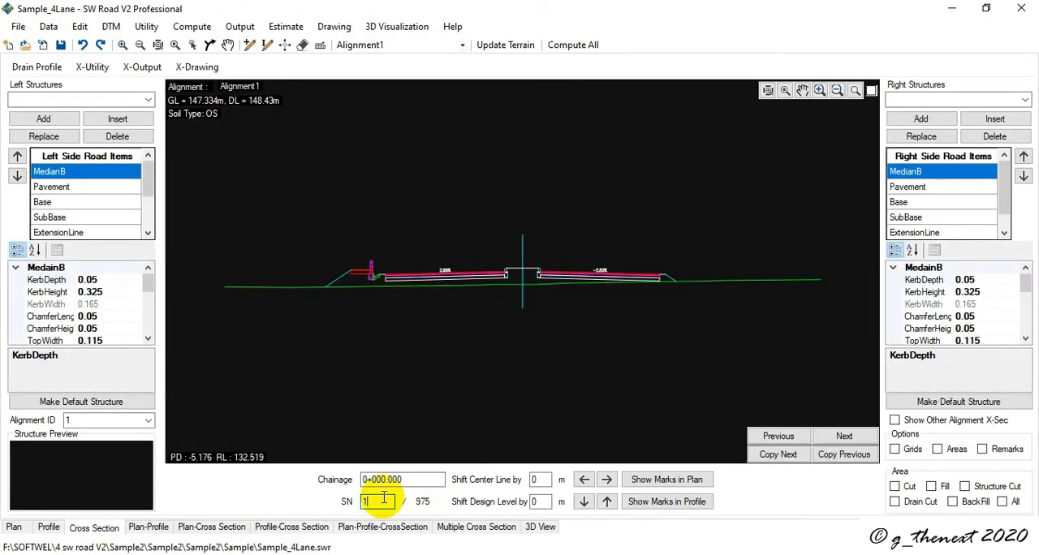
key(Return)
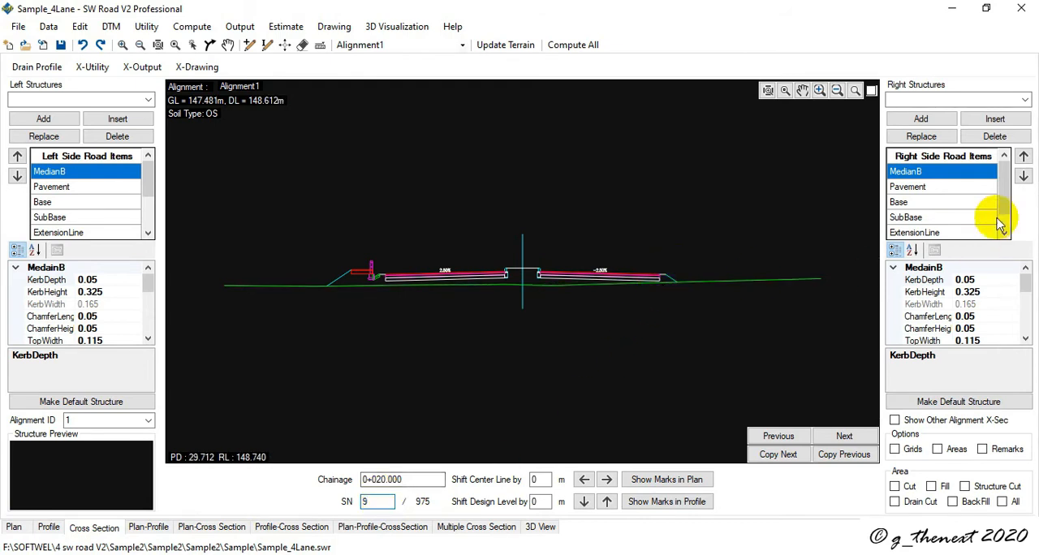
- Insert MasonryRetainingWallA before CutFillLine1 in the right side road items of the section at 0+020.000
click(1026, 99)
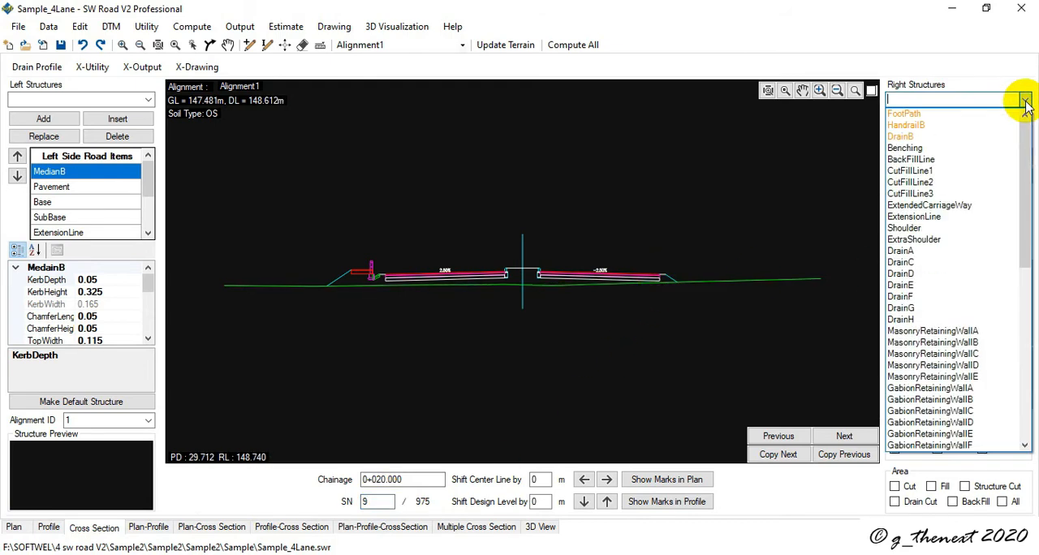
click(966, 331)
scroll(921, 223, down, 1)
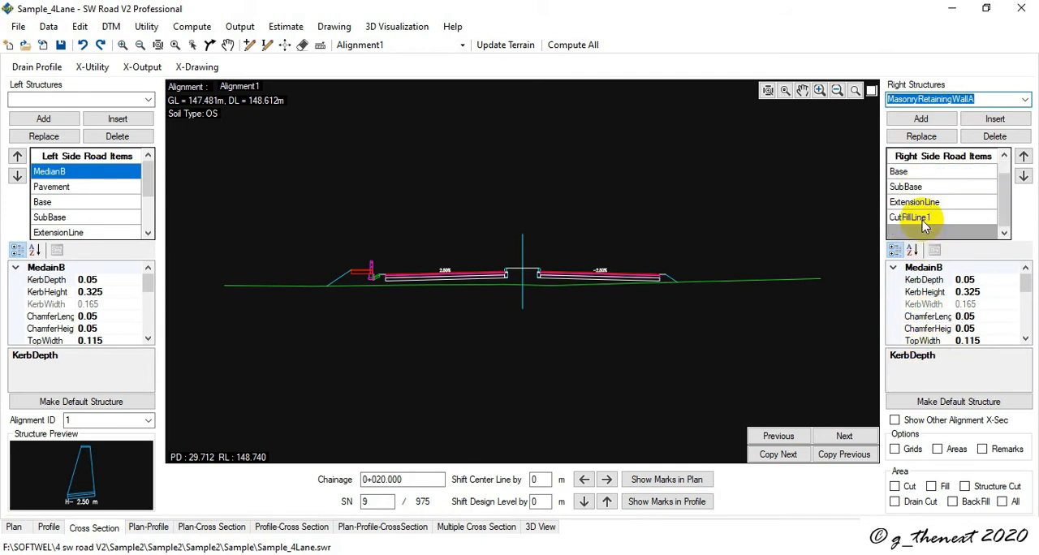
click(914, 217)
click(994, 119)
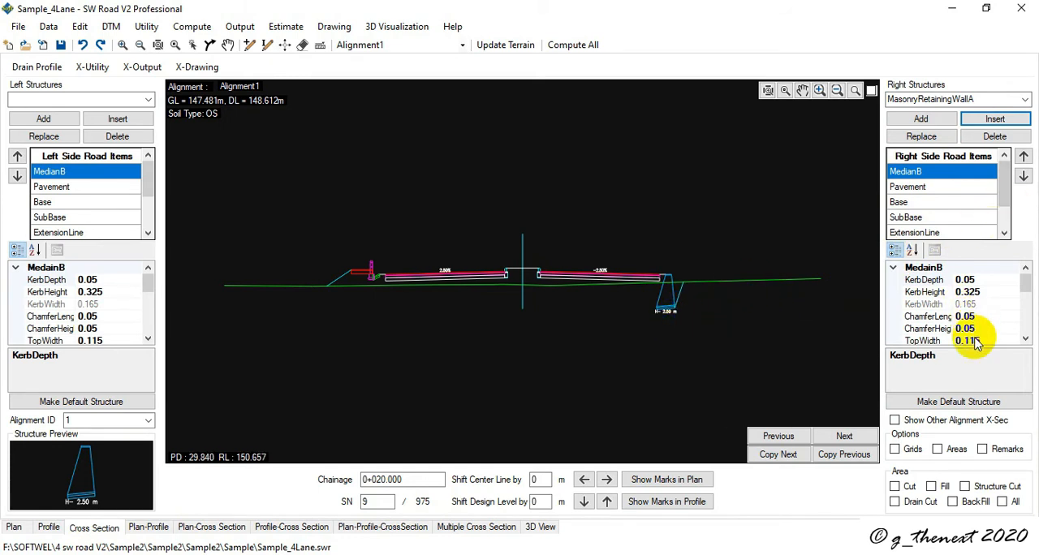
- Set the height of the right-side MasonryRetainingWallA to 1 m at 0+020.000 and save the project
drag(1027, 289, 1028, 304)
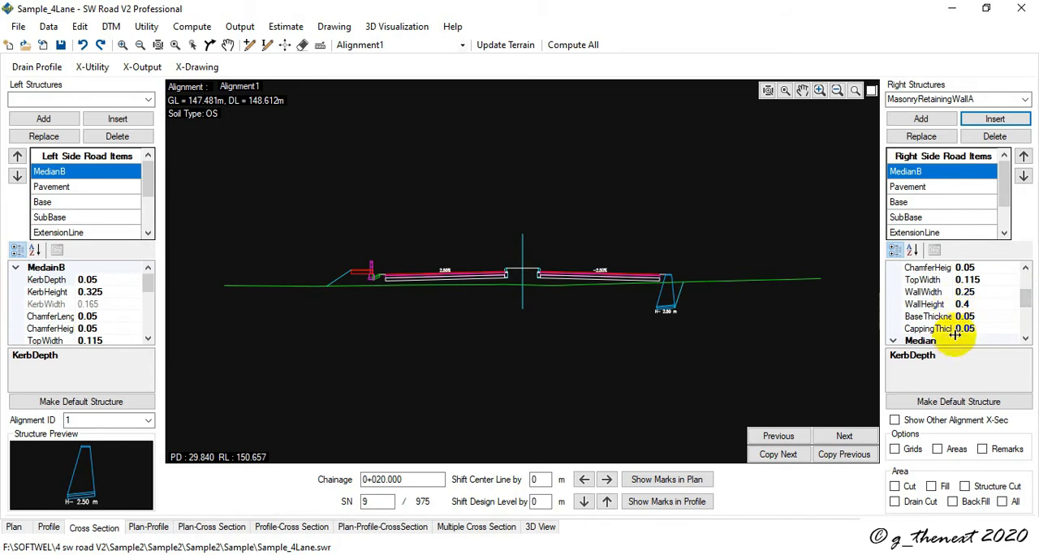
scroll(974, 328, up, 1)
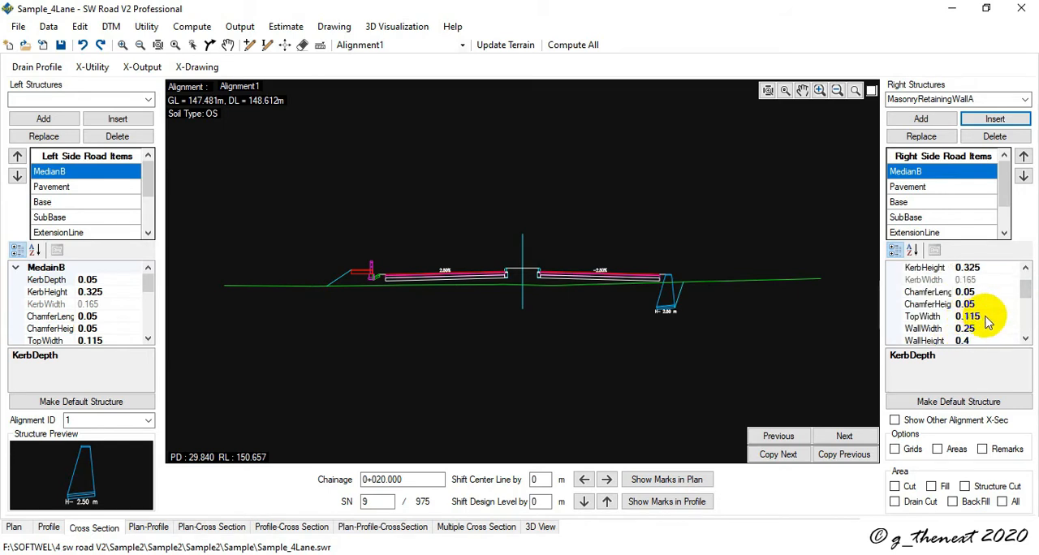
scroll(987, 323, up, 1)
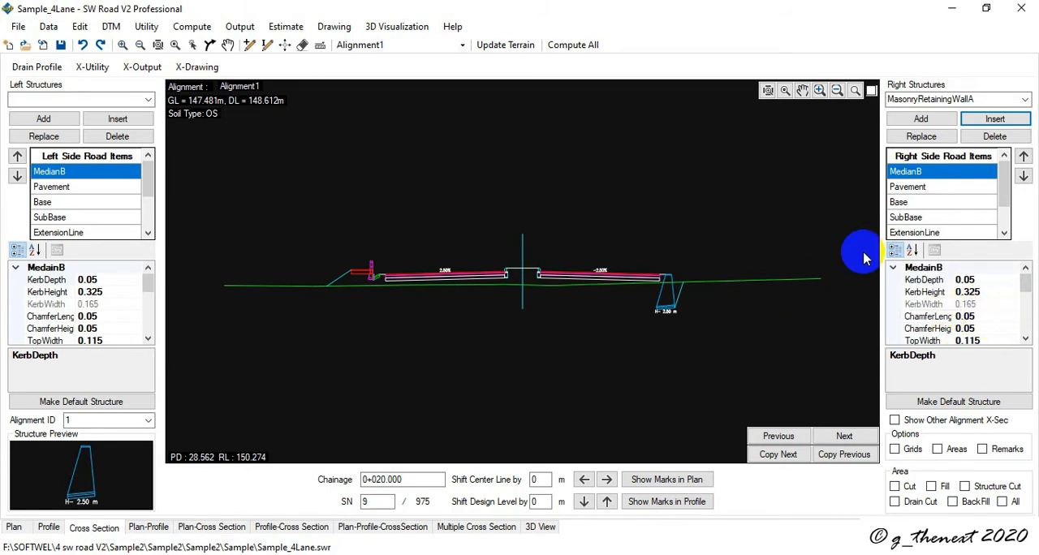
scroll(933, 204, down, 1)
click(932, 208)
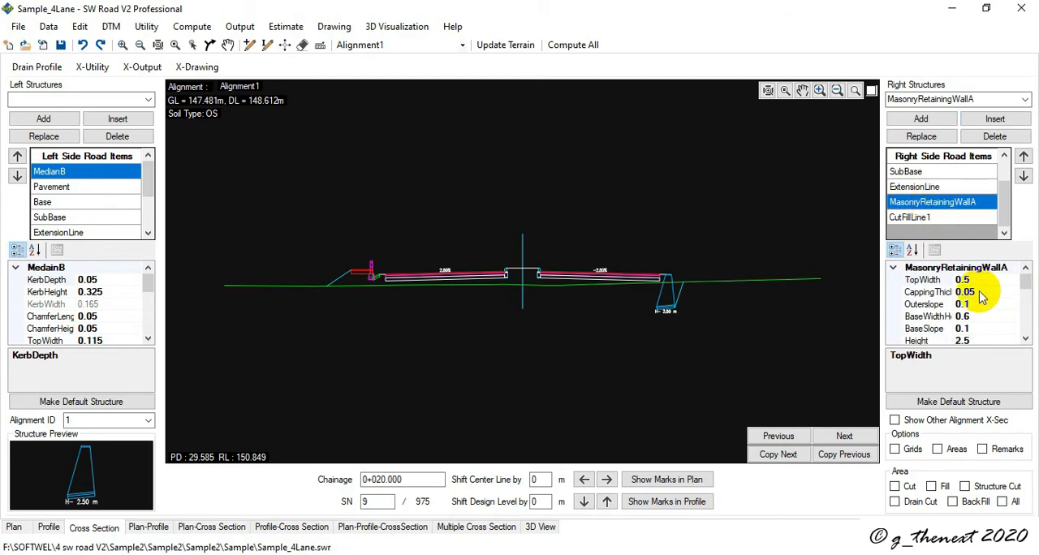
scroll(982, 316, down, 1)
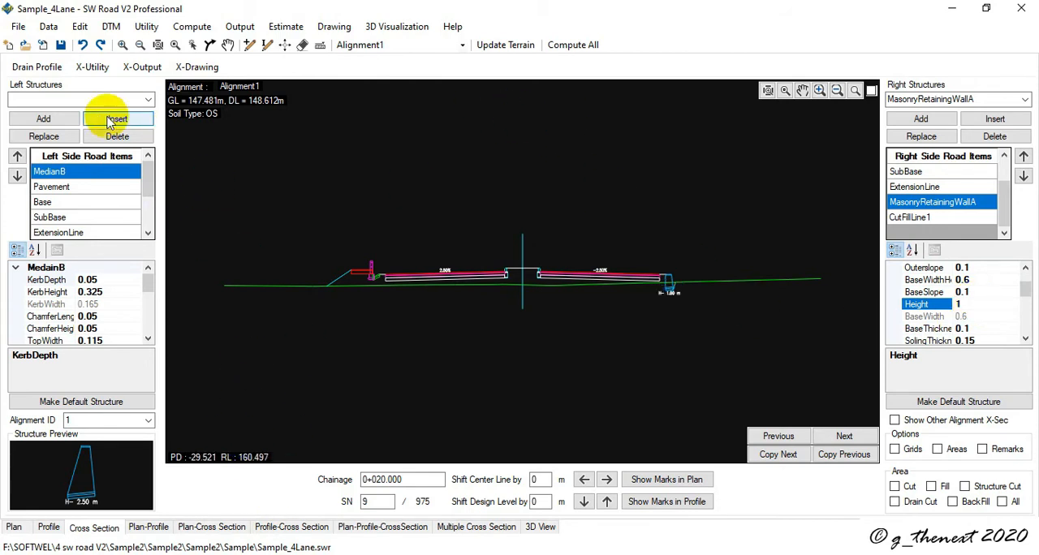
click(60, 45)
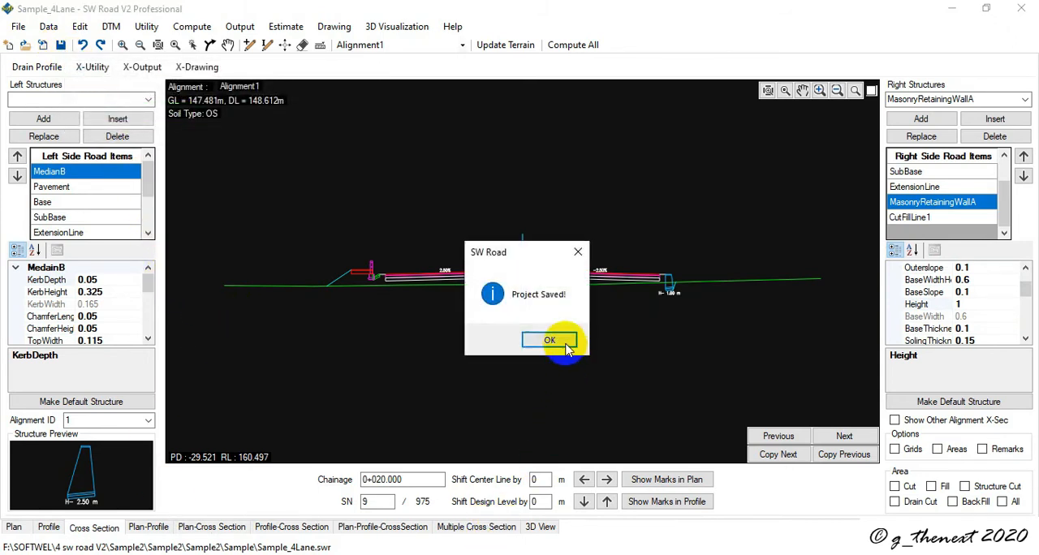
click(564, 341)
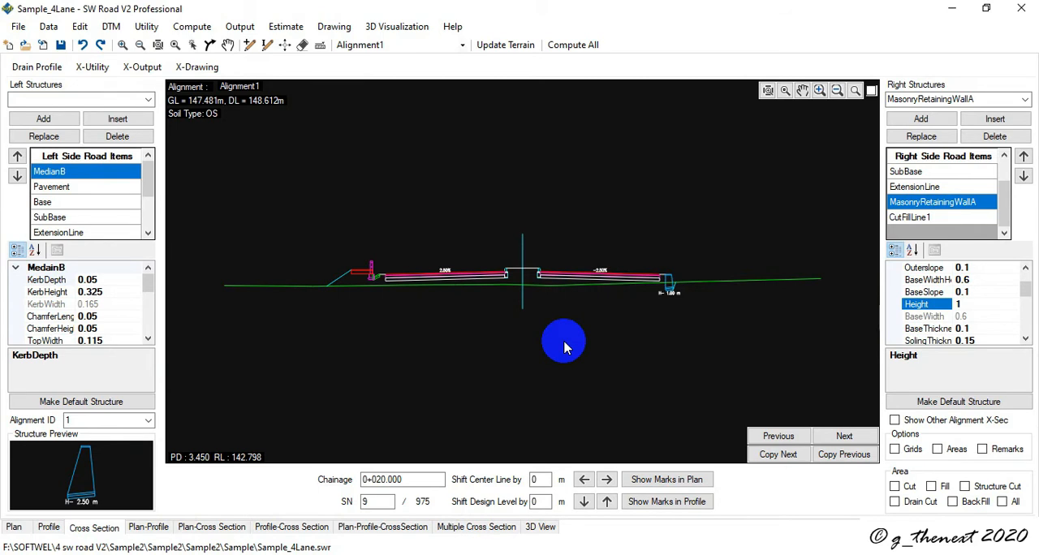
- Reopen the multiple cross-sections window maximized and examine the sections from 0+000.000 to 0+020.000, including 0+000.000 up close
click(477, 527)
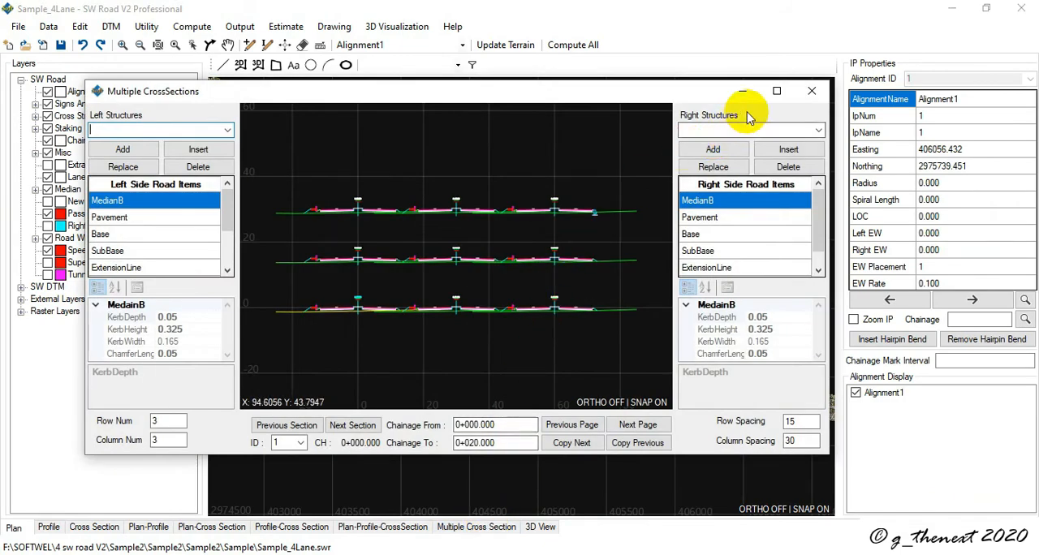
click(777, 91)
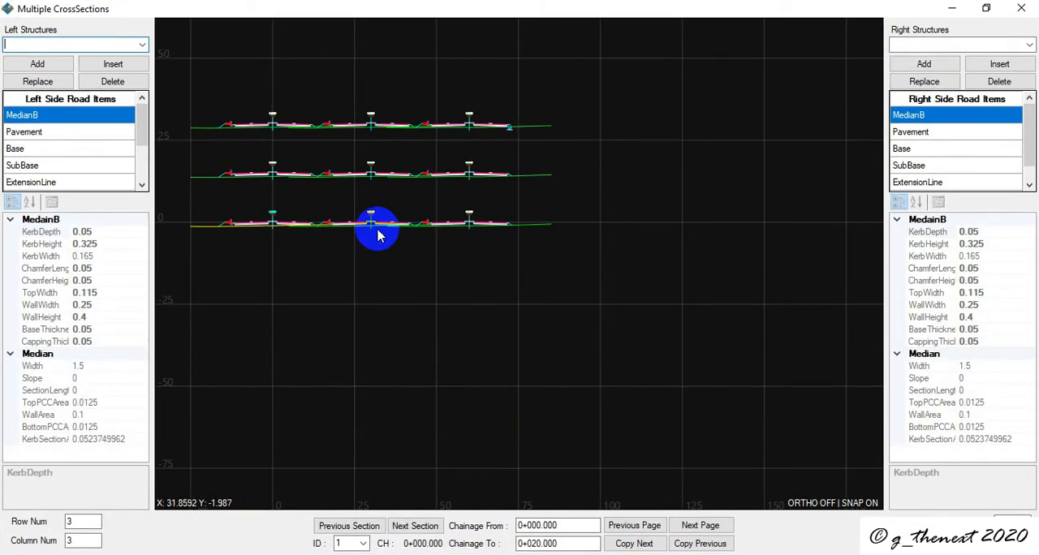
scroll(333, 227, down, 2)
scroll(307, 218, up, 6)
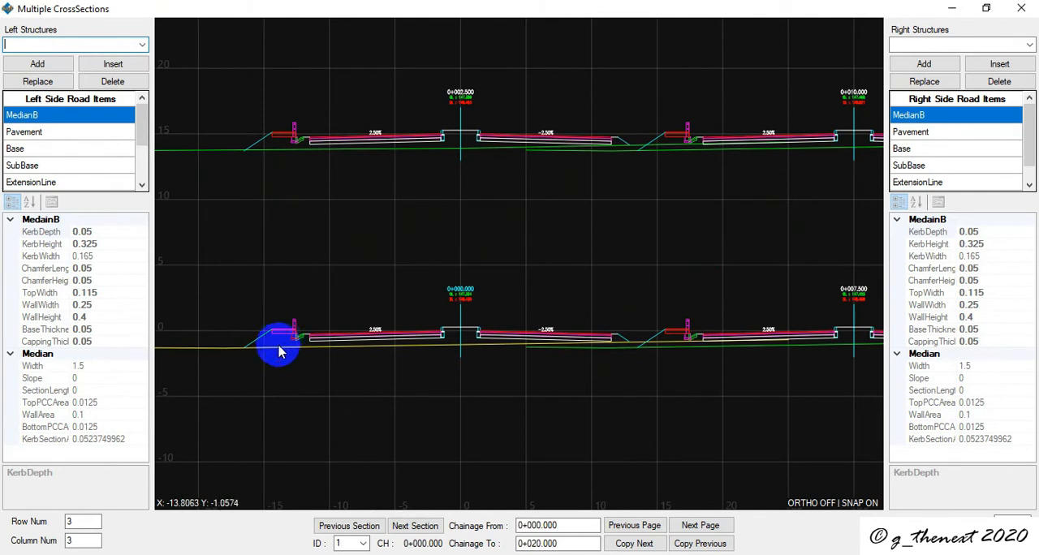
scroll(297, 345, up, 2)
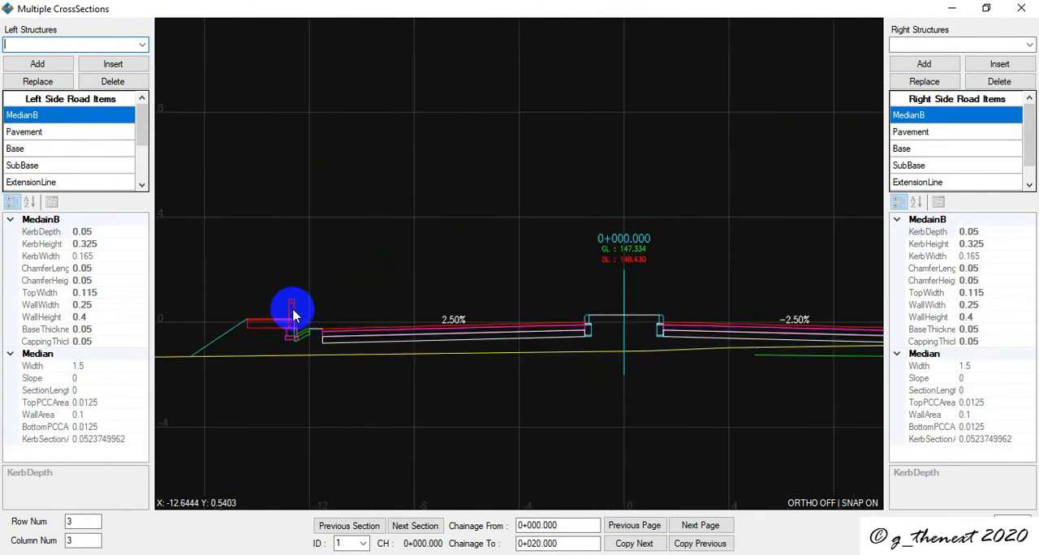
scroll(279, 324, down, 2)
scroll(276, 327, down, 3)
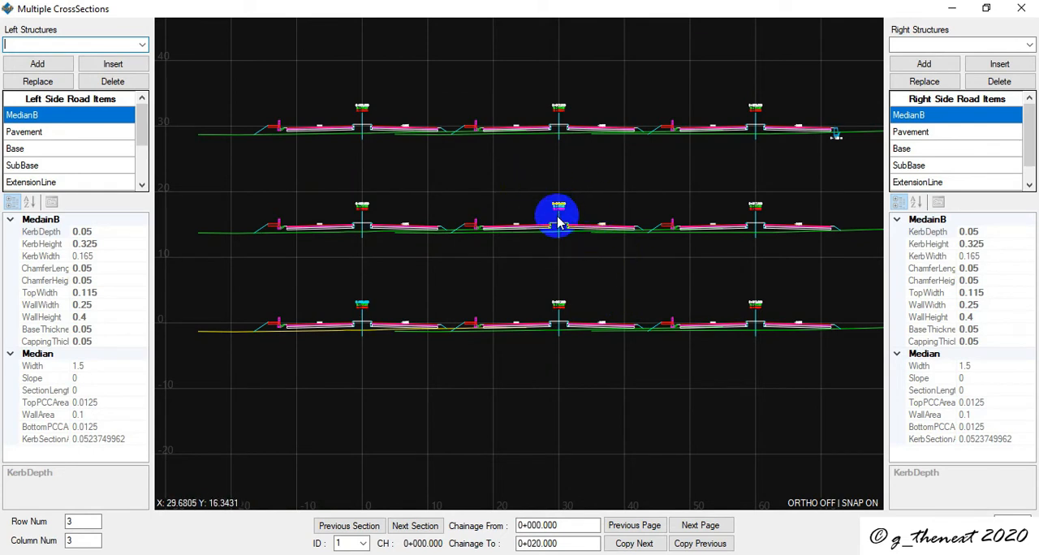
- Examine the sections from 0+000.000 to 0+020.000 up close, including 0+002.500, 0+005.000 and the walled section at 0+020.000
middle_drag(639, 274, 605, 302)
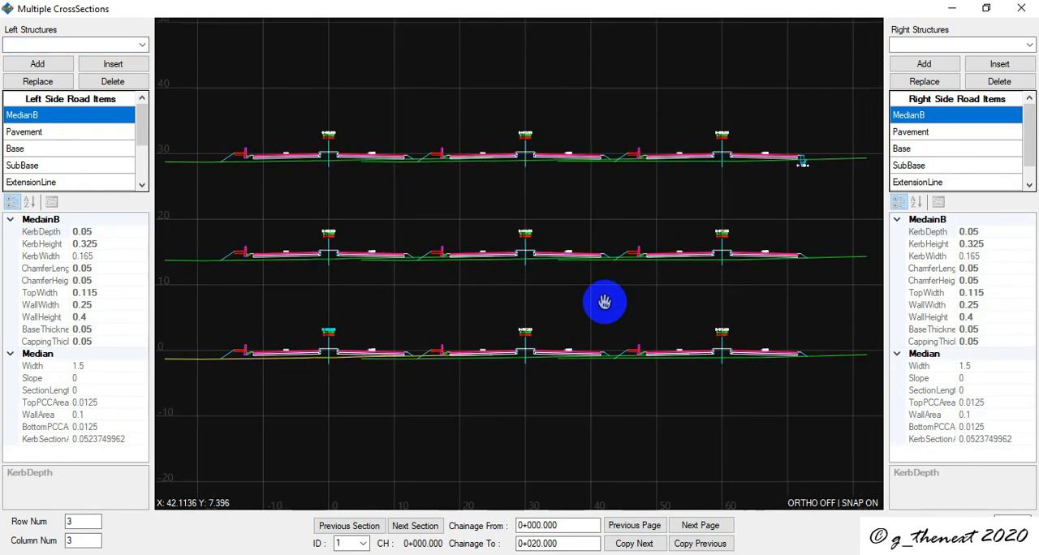
click(696, 549)
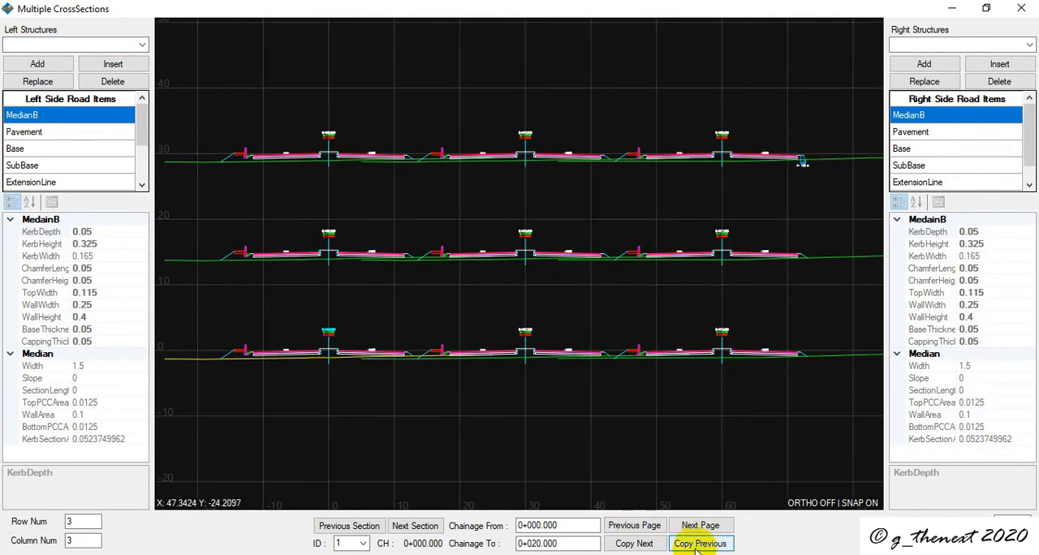
scroll(767, 171, up, 2)
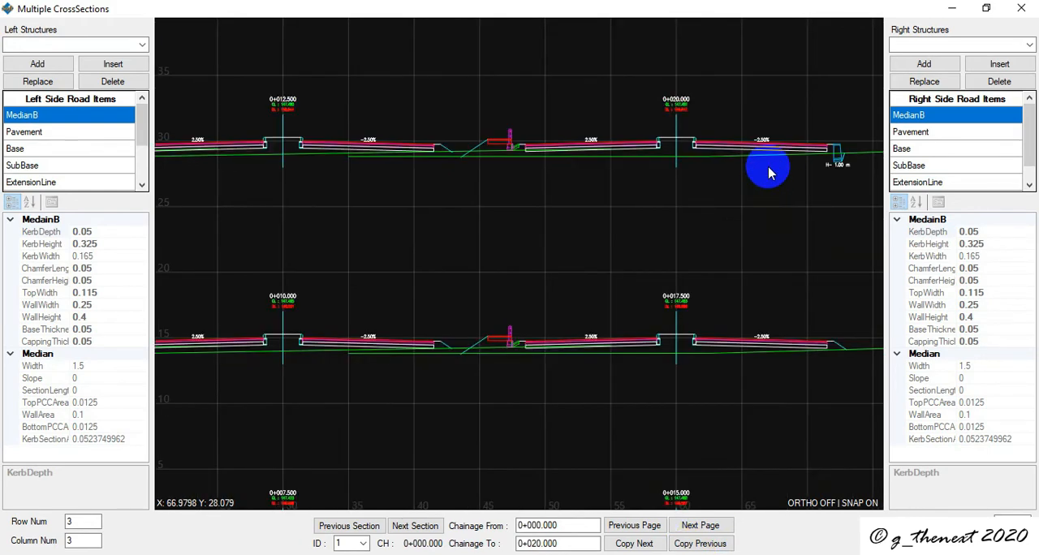
scroll(675, 112, up, 1)
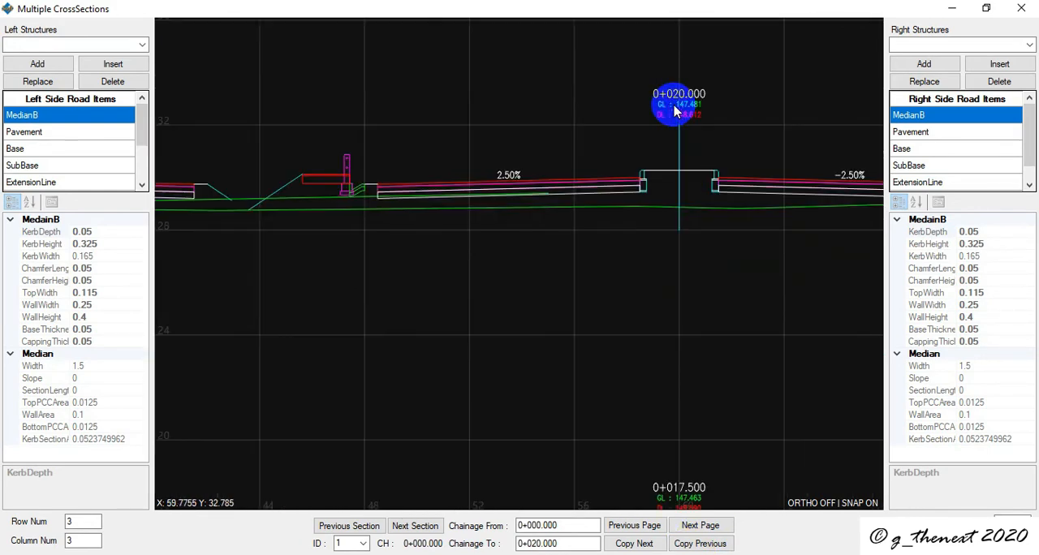
scroll(668, 159, down, 3)
scroll(467, 163, up, 1)
scroll(495, 122, up, 1)
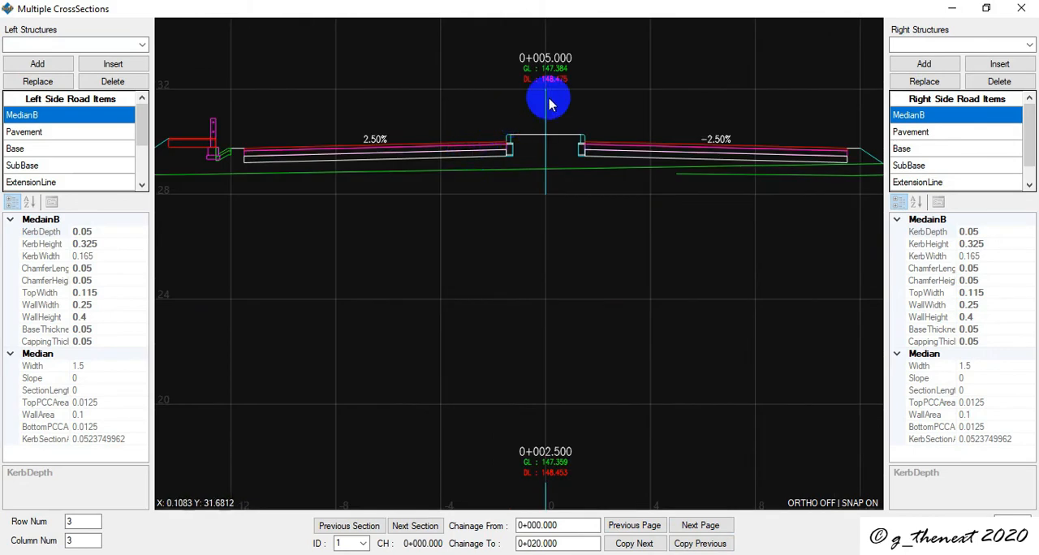
scroll(549, 104, down, 3)
scroll(548, 105, up, 1)
scroll(532, 262, up, 2)
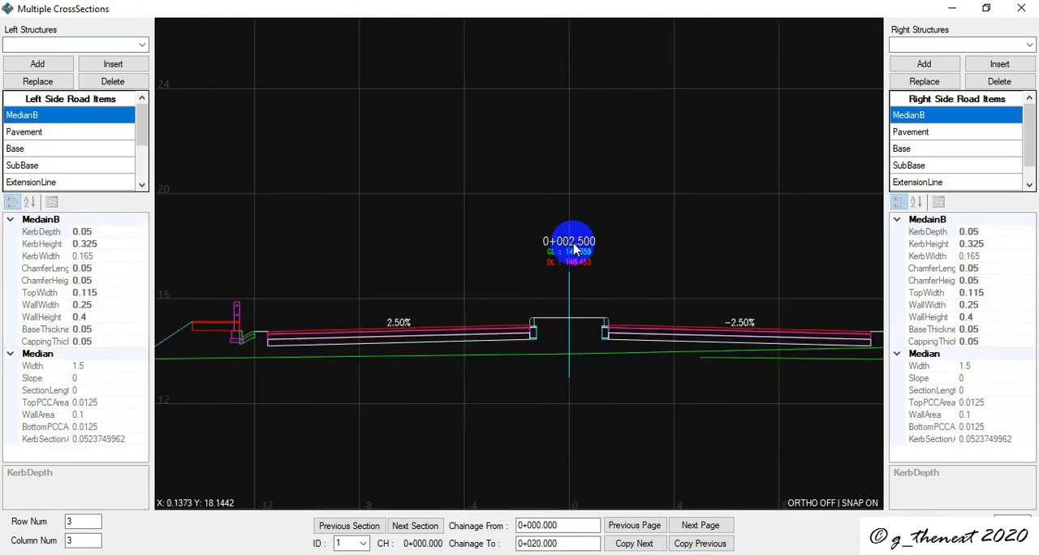
scroll(574, 250, down, 3)
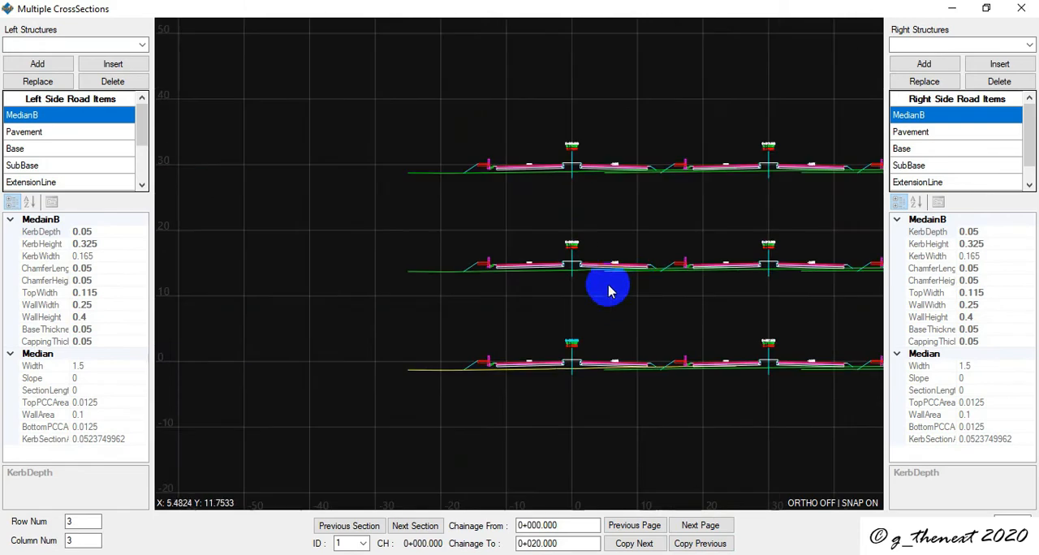
scroll(749, 241, down, 1)
scroll(499, 291, up, 1)
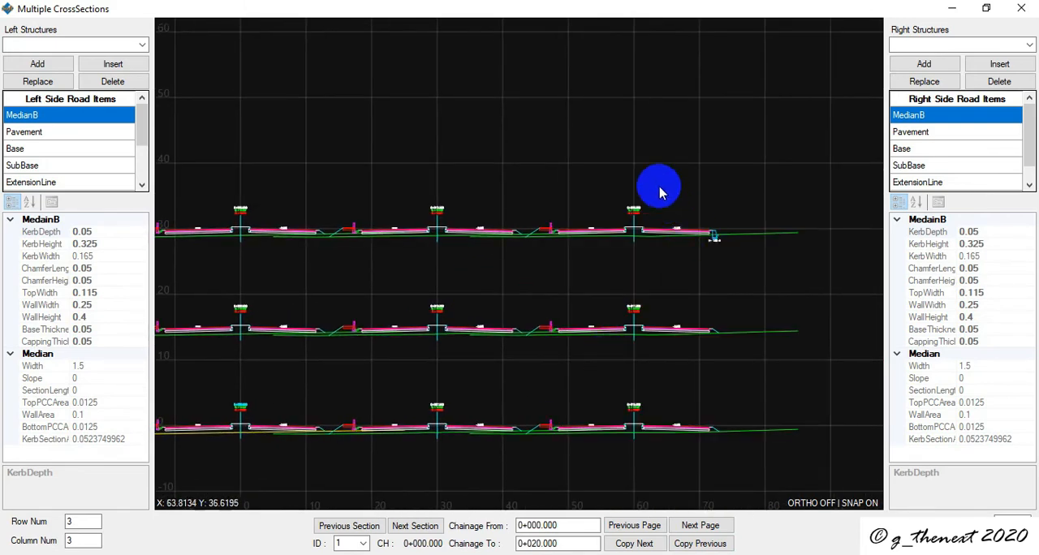
scroll(626, 204, up, 4)
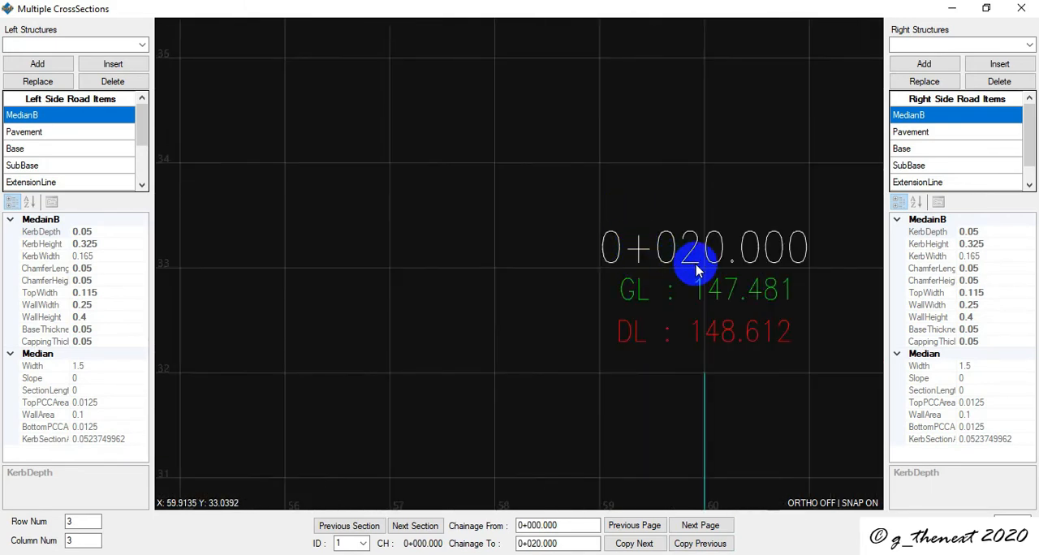
scroll(688, 263, down, 5)
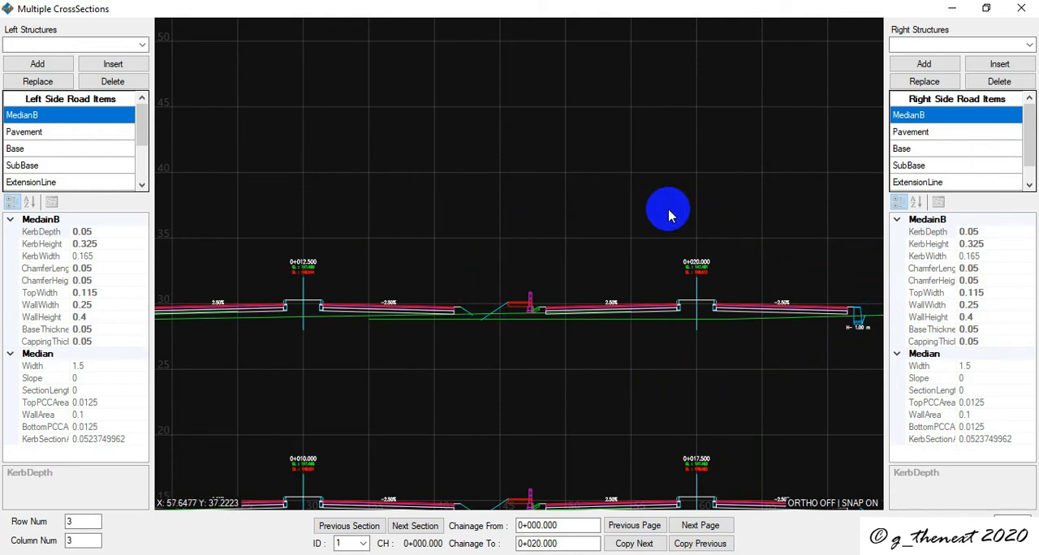
- Copy the design of the preceding section, 0+020.000, to all sections on the page from 0+022.500 to 0+042.500
click(700, 526)
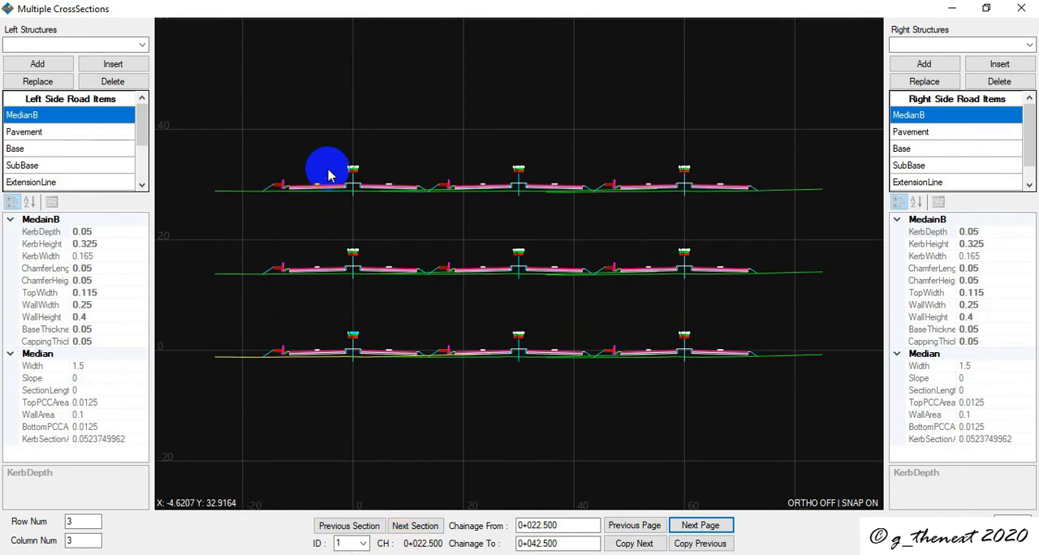
scroll(328, 173, up, 2)
scroll(418, 260, down, 2)
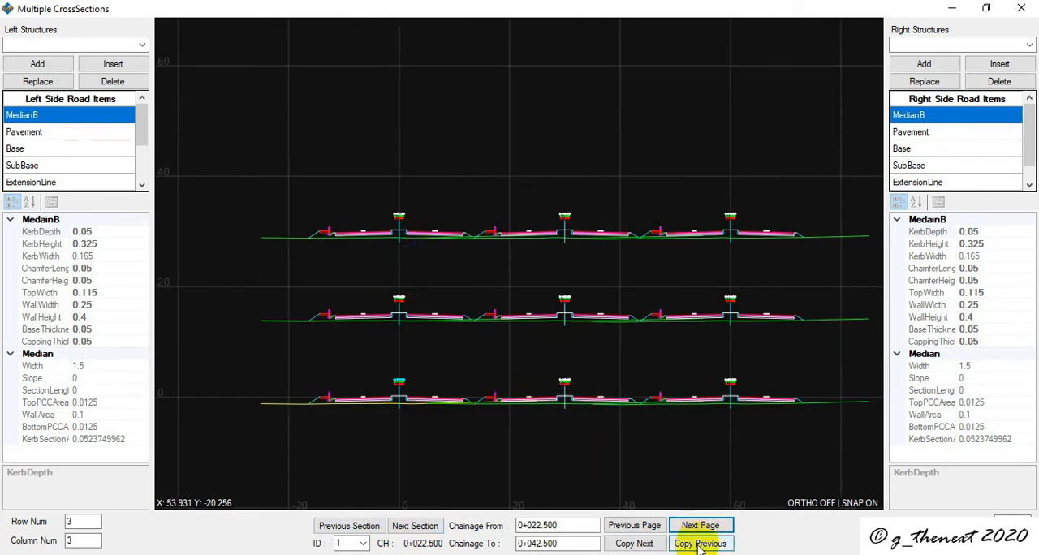
click(629, 527)
scroll(692, 174, up, 4)
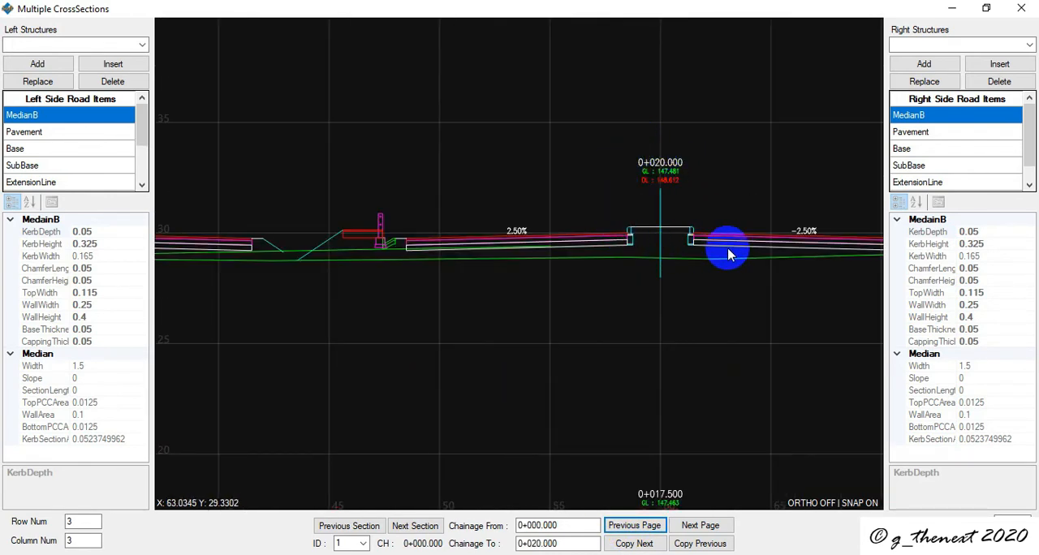
scroll(763, 248, down, 4)
scroll(795, 252, up, 4)
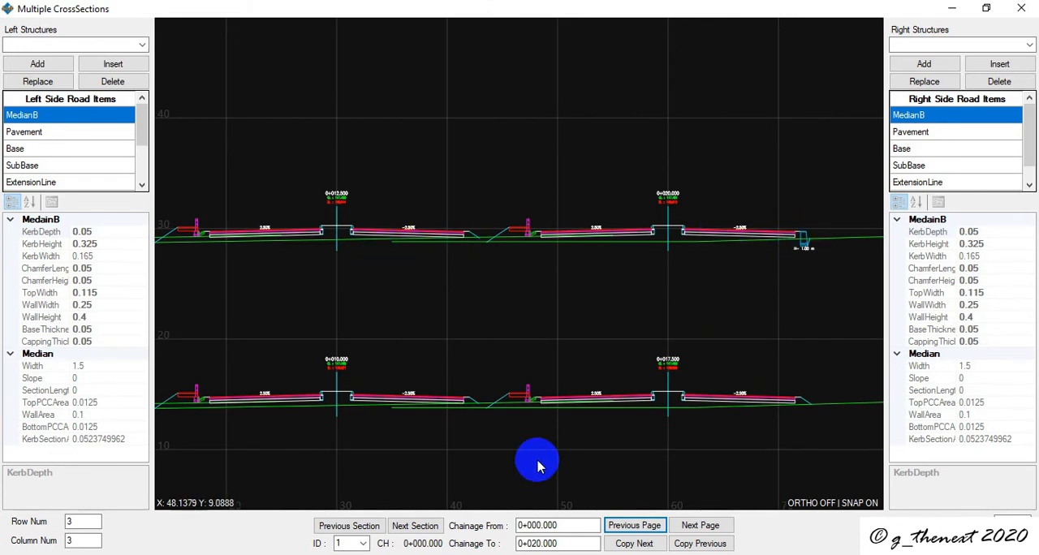
click(686, 526)
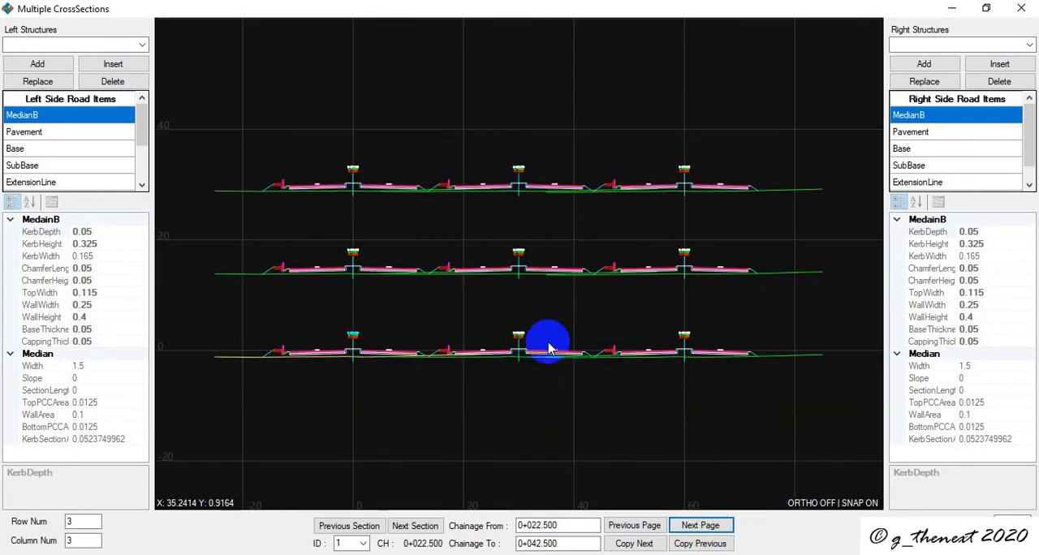
click(669, 534)
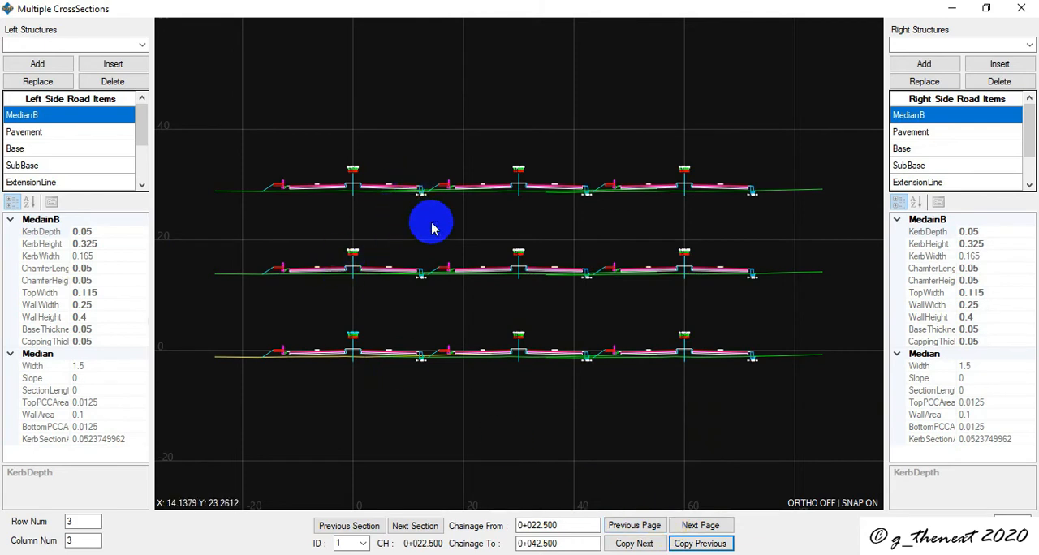
- Compare the right-side retaining wall at 0+020.000 with the copied walls on the page from 0+022.500 to 0+042.500
click(634, 525)
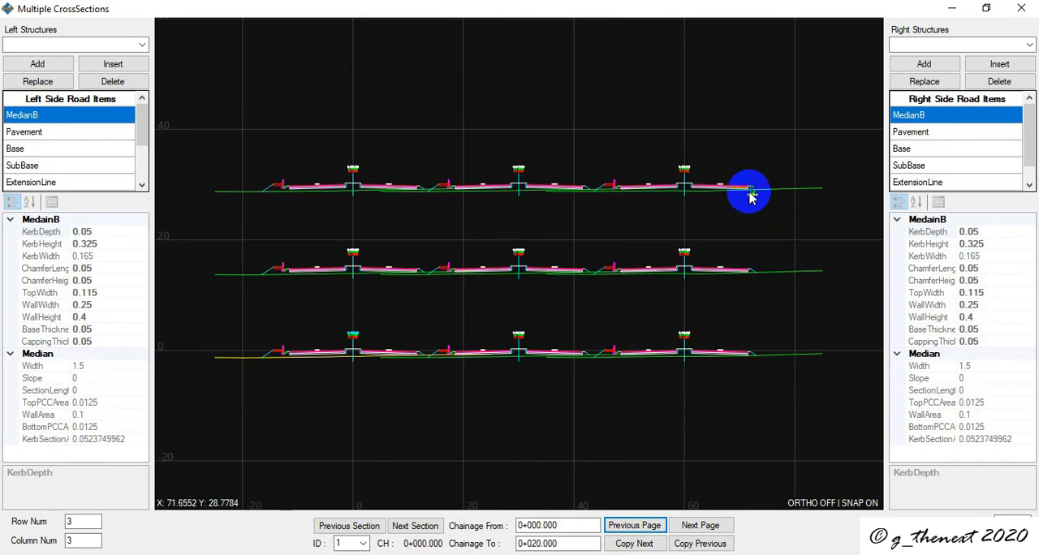
scroll(749, 197, up, 5)
scroll(745, 194, down, 3)
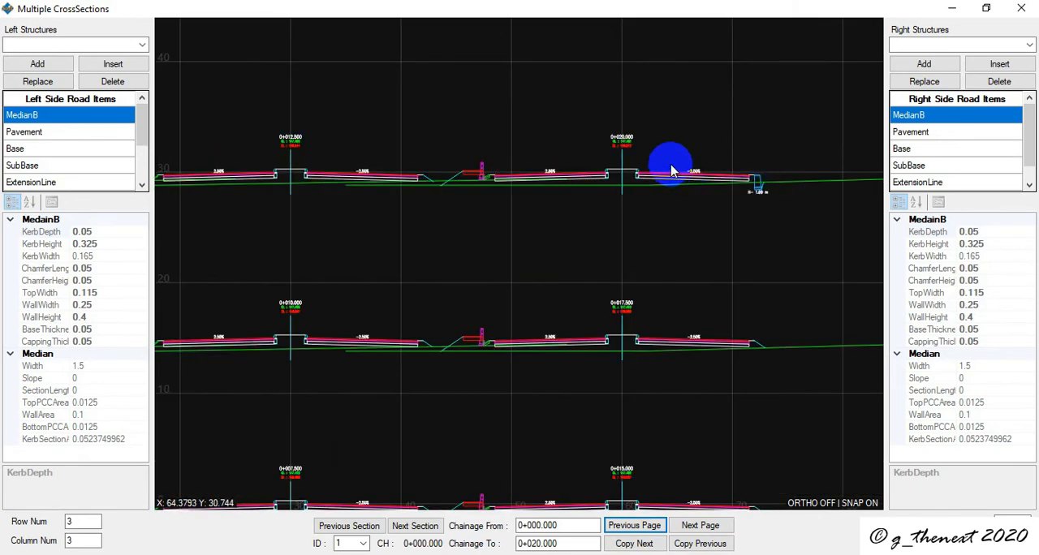
scroll(758, 189, up, 5)
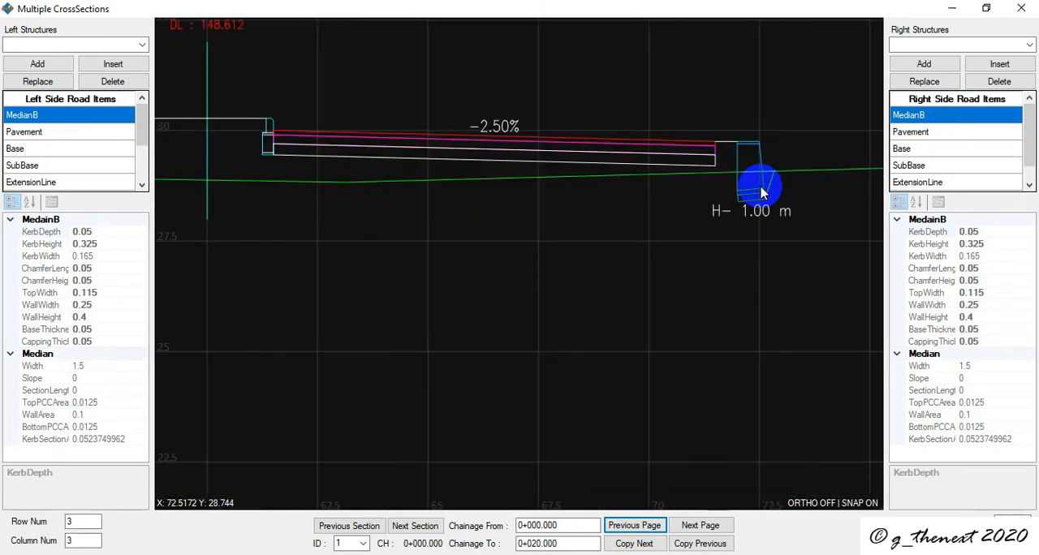
scroll(761, 192, down, 5)
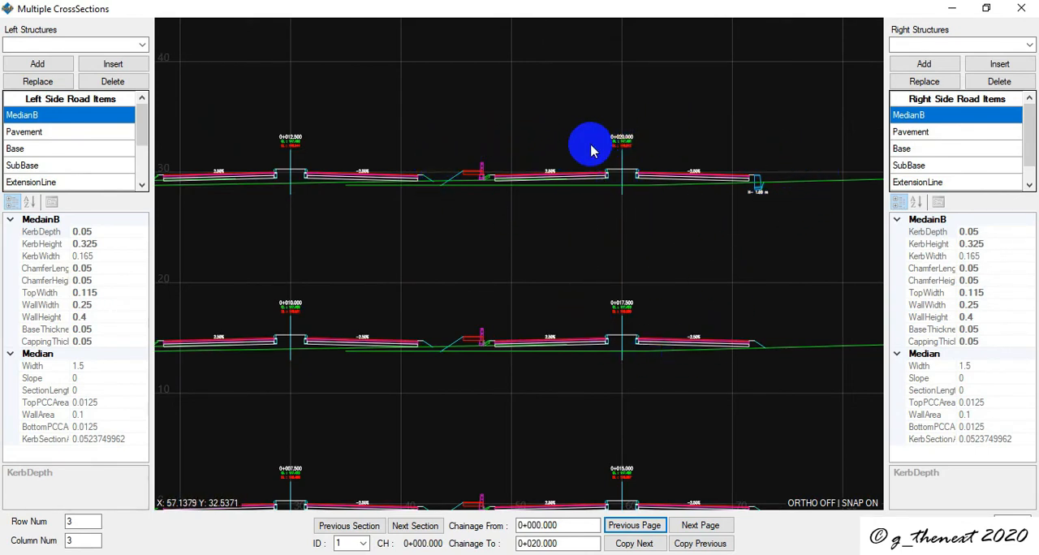
click(700, 525)
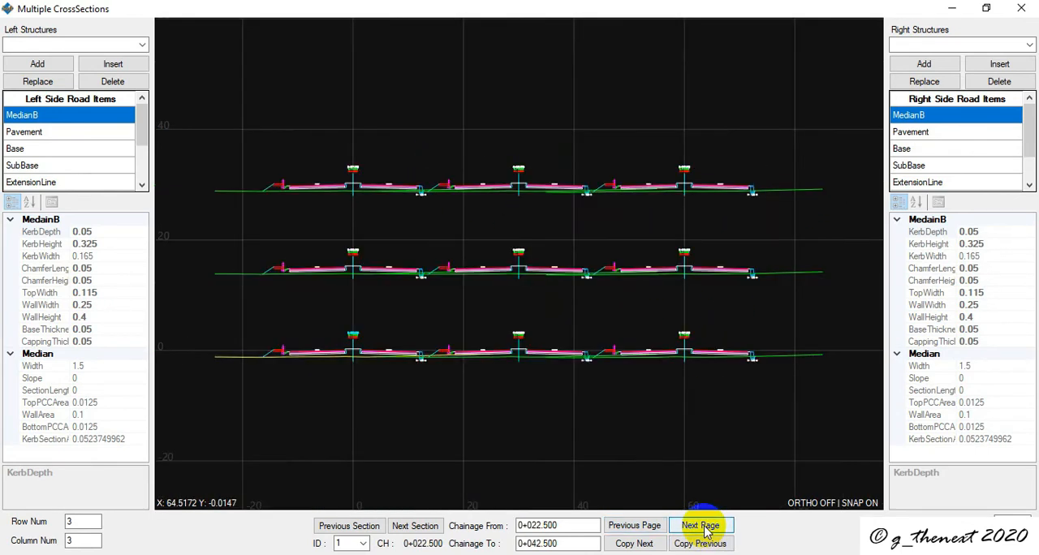
scroll(316, 176, up, 5)
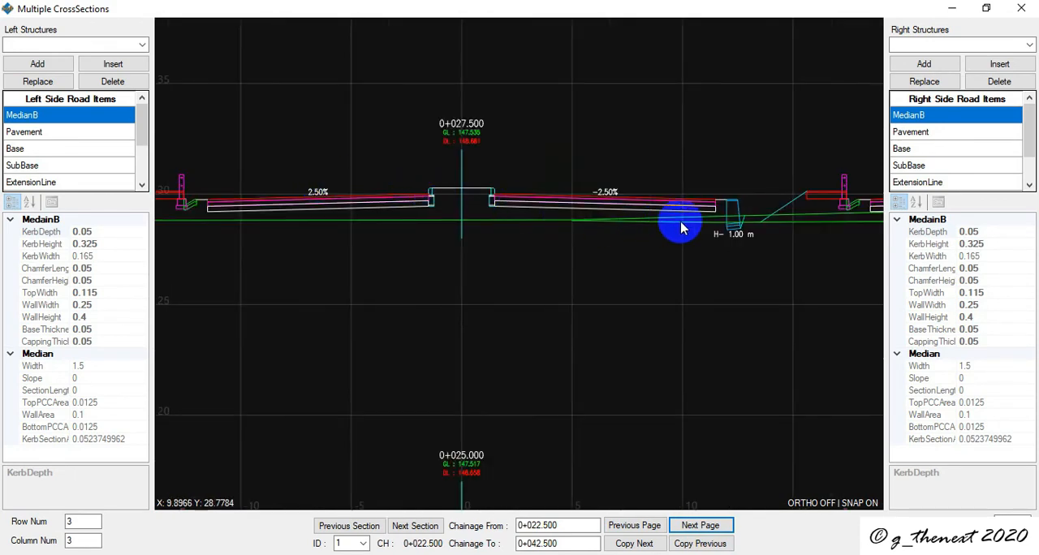
scroll(736, 228, down, 2)
scroll(735, 230, up, 4)
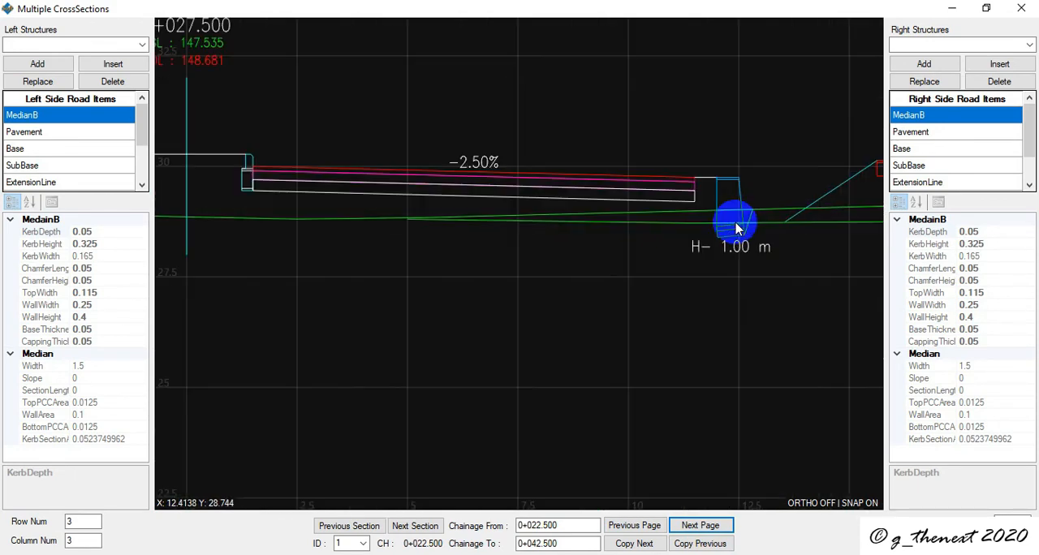
scroll(735, 228, down, 5)
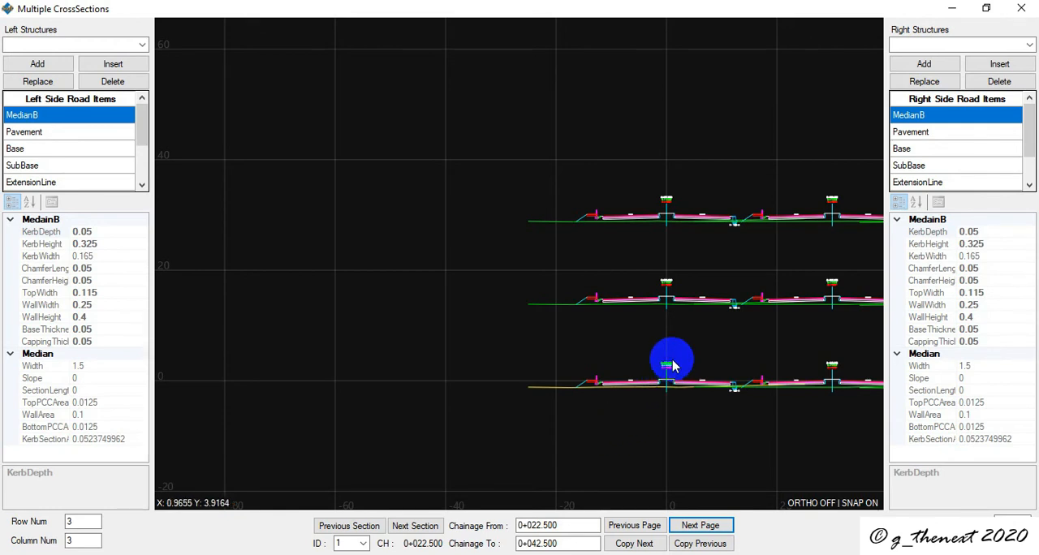
scroll(690, 363, down, 3)
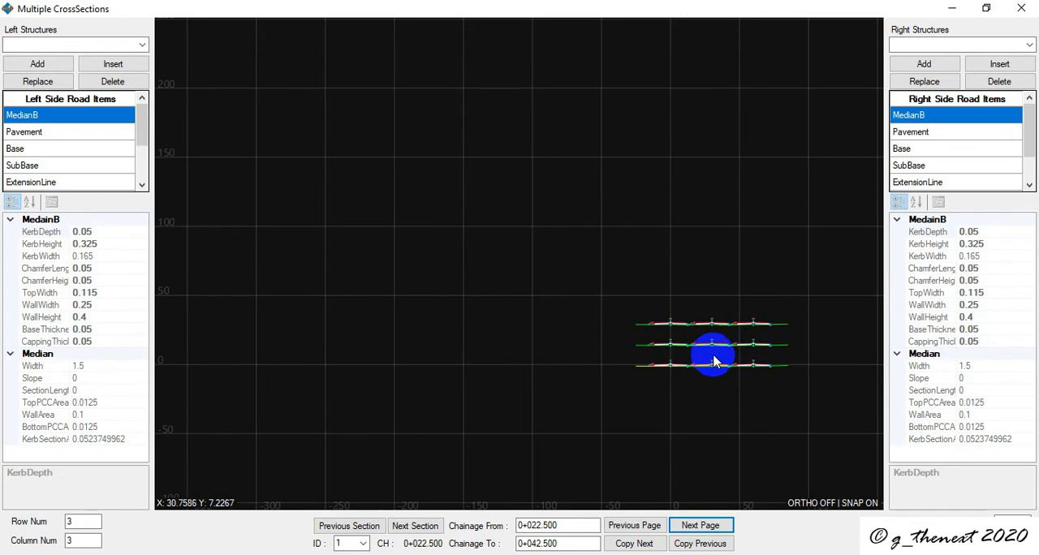
scroll(714, 363, up, 3)
scroll(729, 363, down, 3)
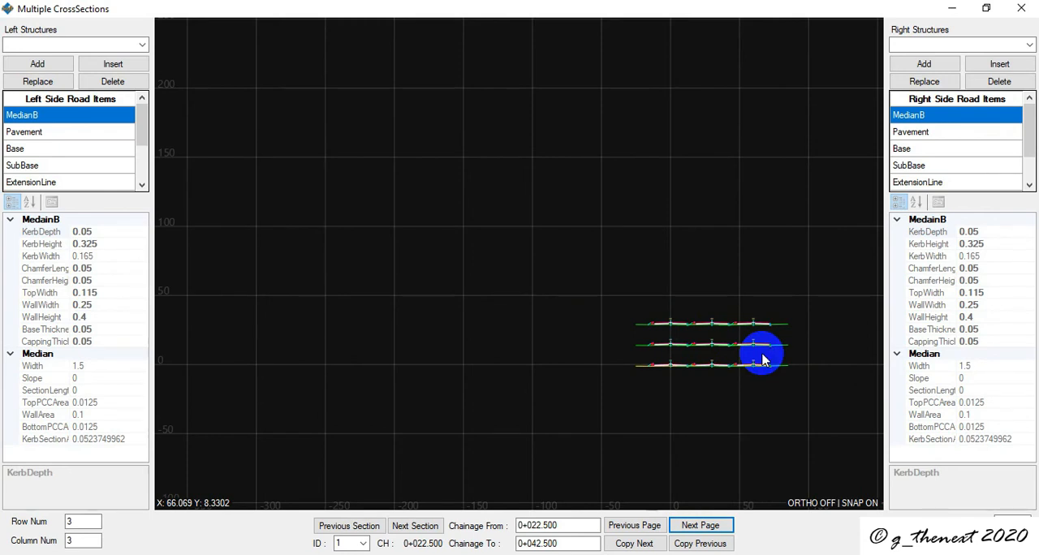
- Close the multiple cross-sections window and display section number 1, chainage 0+000.000, in the single cross-section view
click(1021, 8)
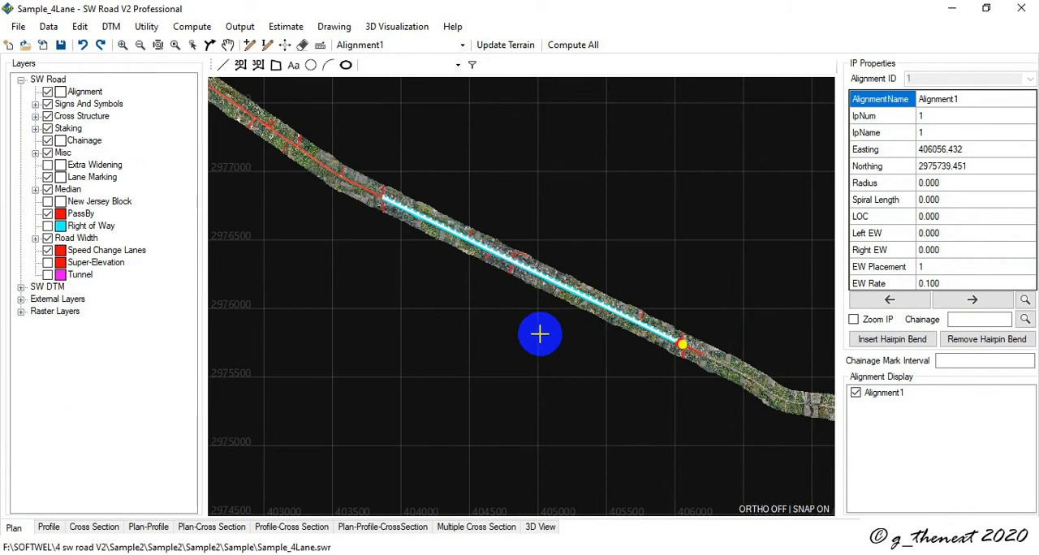
click(87, 526)
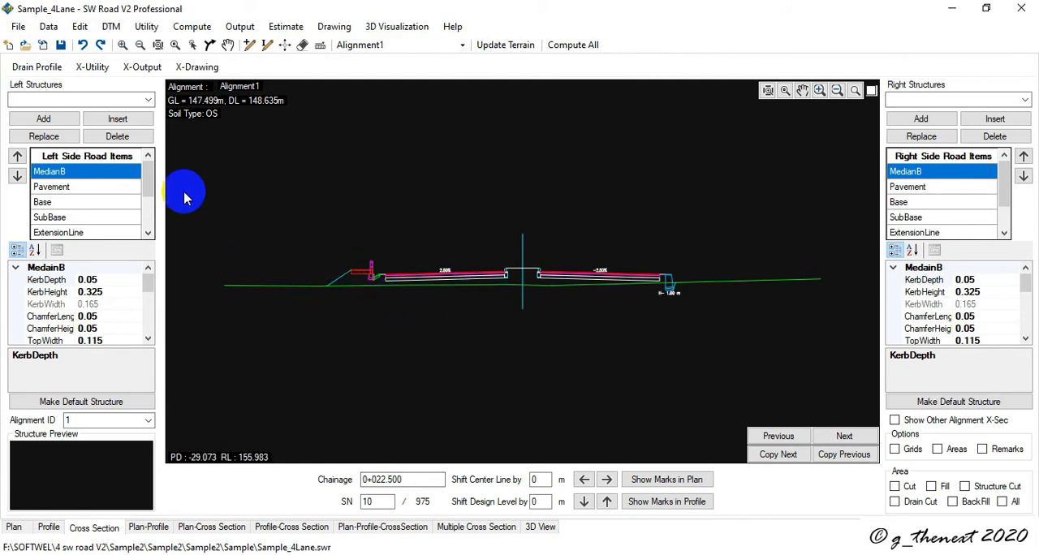
click(93, 68)
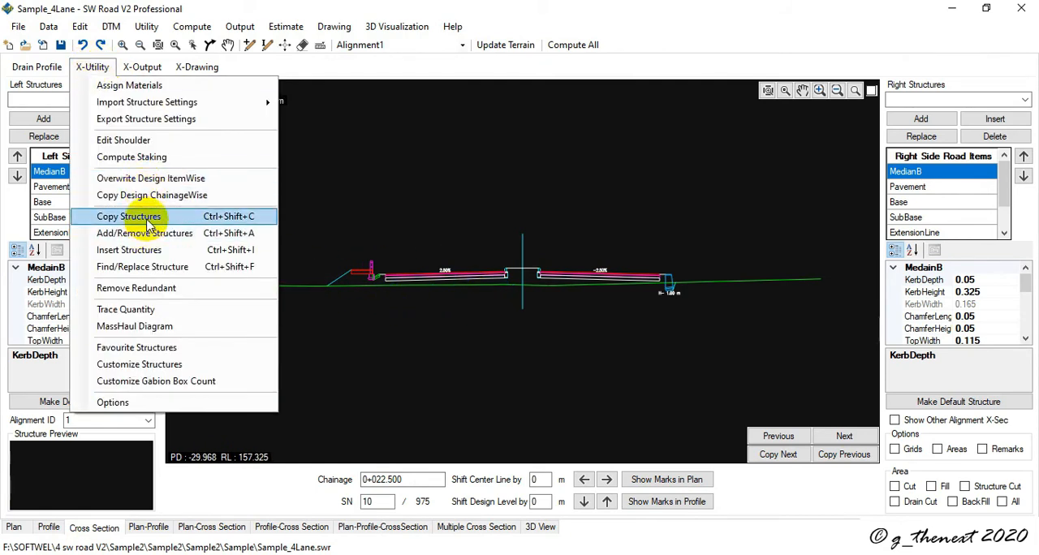
click(130, 217)
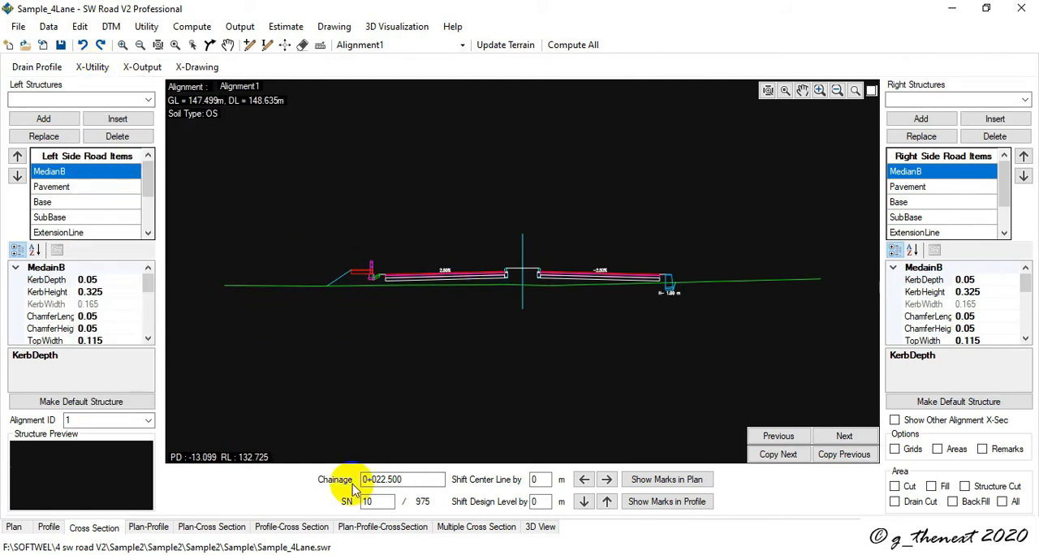
double_click(369, 502)
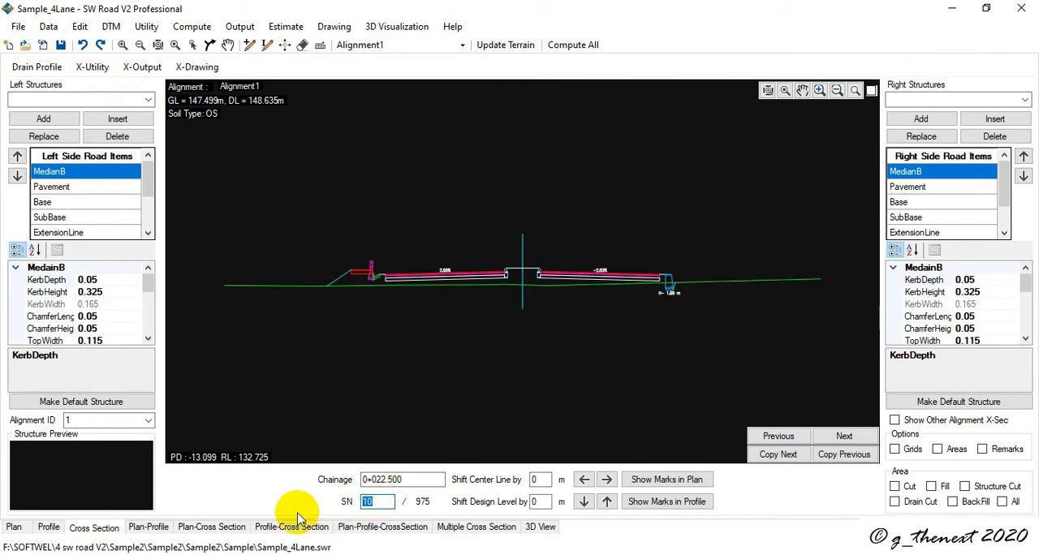
key(Return)
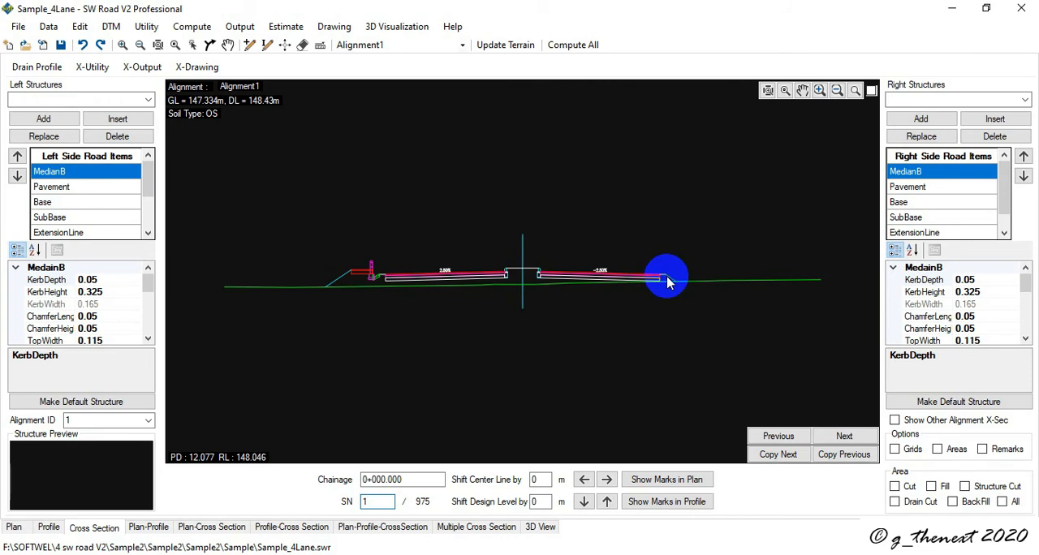
- Insert DrainB before CutFillLine1 in the right side road items of the section at 0+000.000
click(1025, 101)
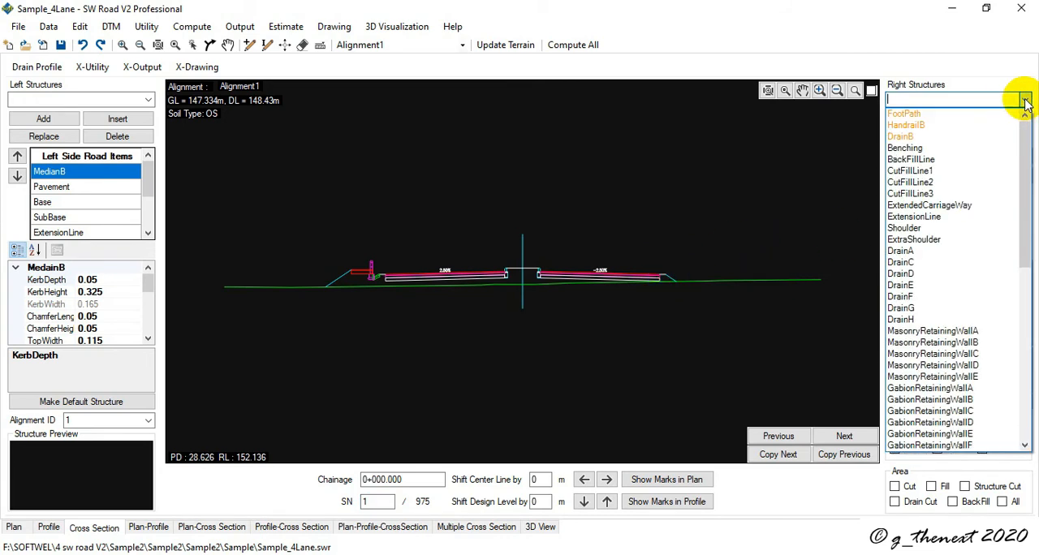
click(979, 136)
scroll(946, 231, down, 1)
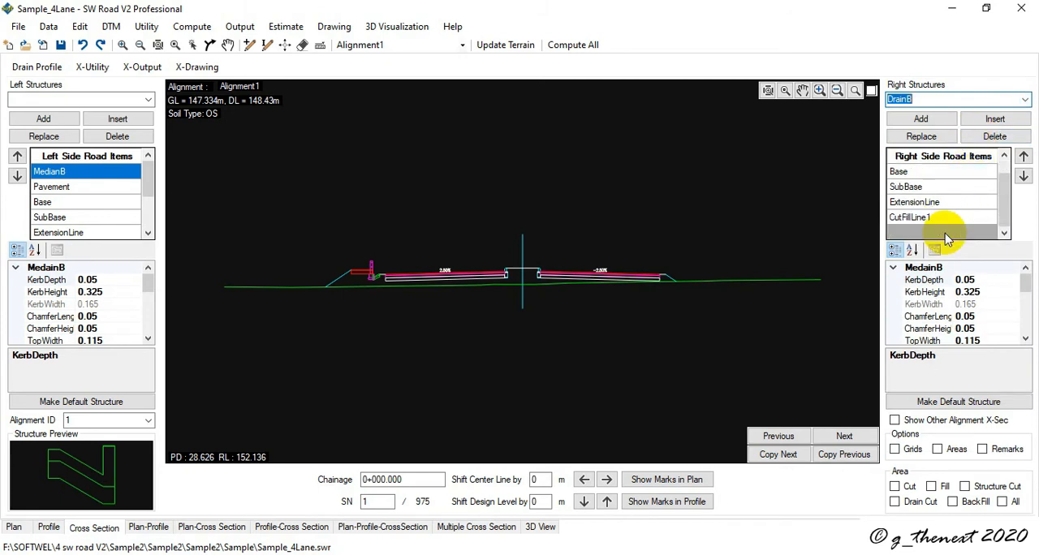
click(940, 219)
click(995, 120)
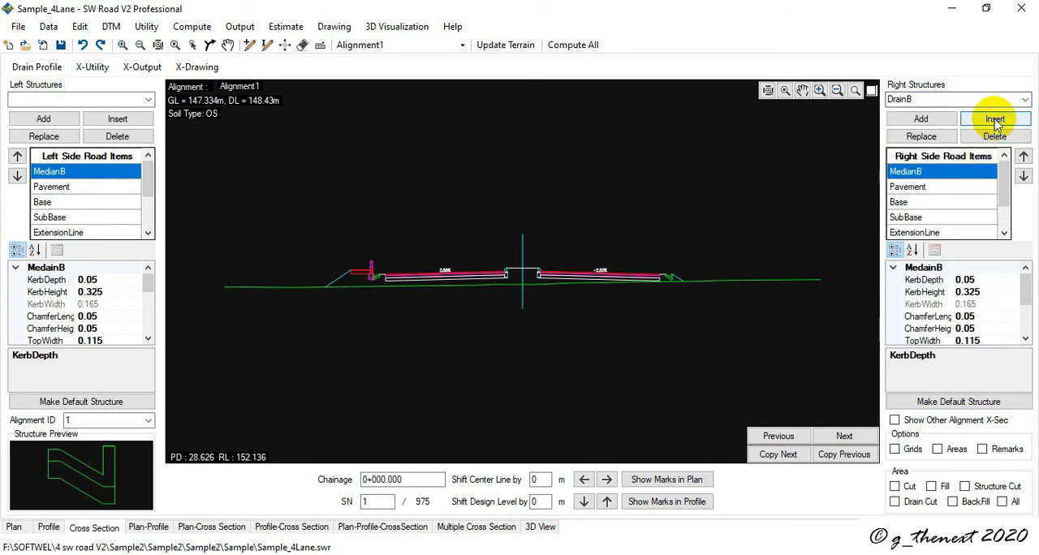
- Insert HandrailB before CutFillLine1 in the right side road items of the section at 0+000.000
click(1024, 99)
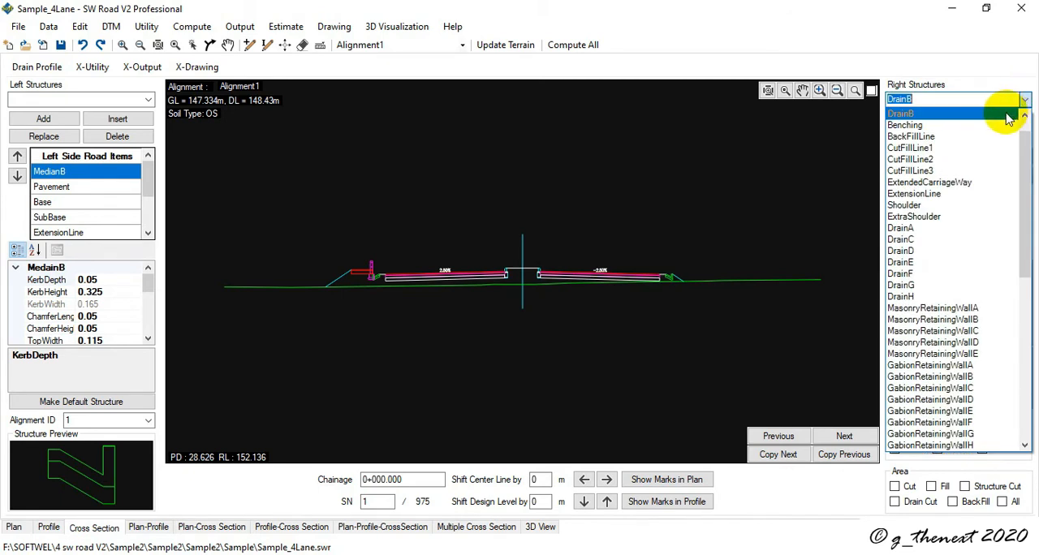
click(958, 113)
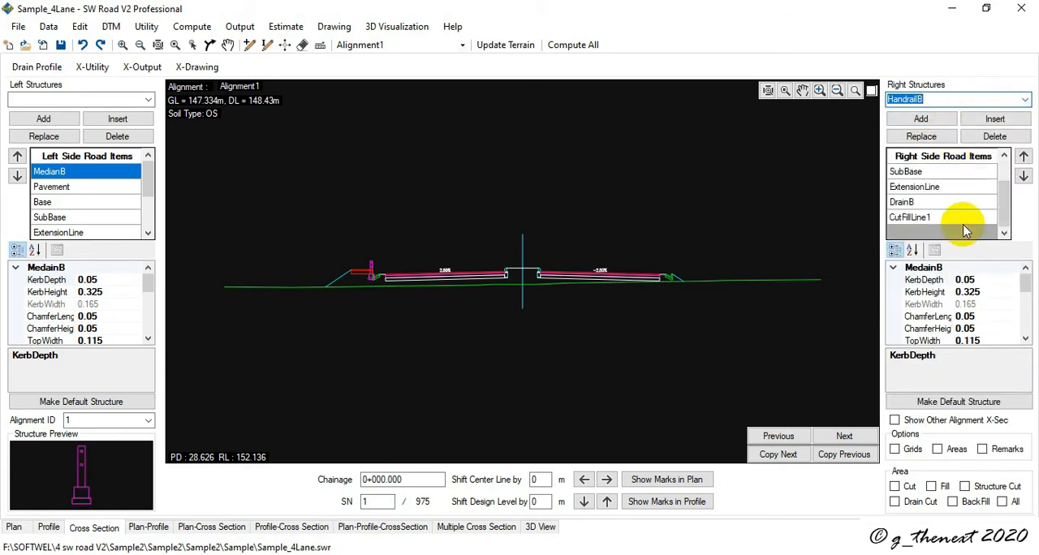
click(941, 218)
click(992, 119)
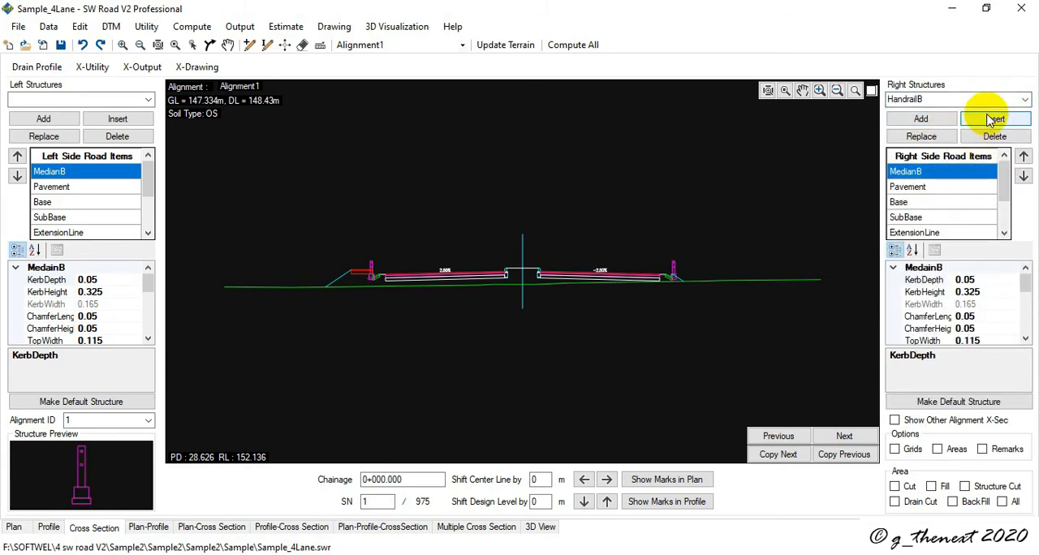
- Insert FootPath between HandrailB and CutFillLine1 in the right side road items at 0+000.000
click(1023, 99)
click(1024, 116)
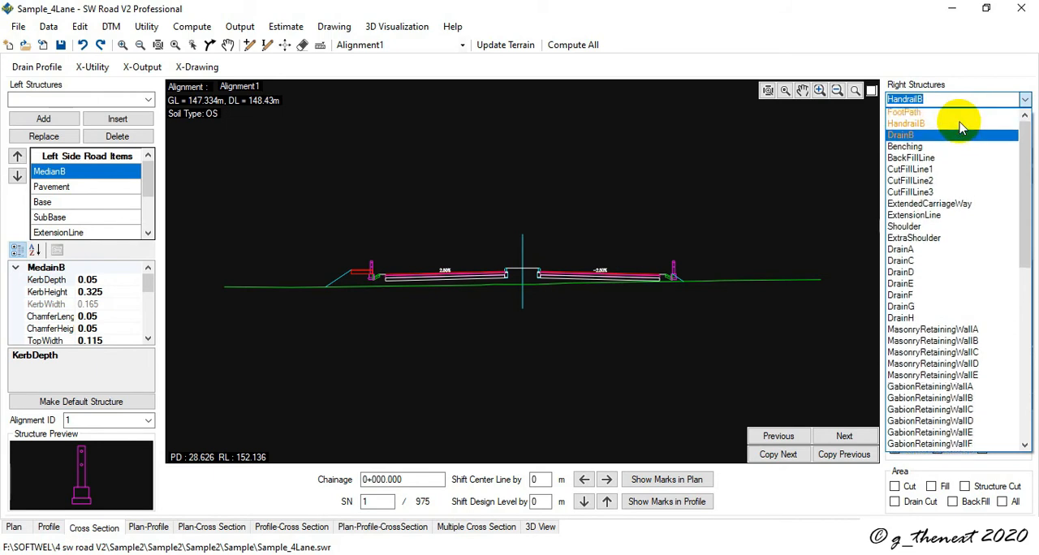
click(954, 115)
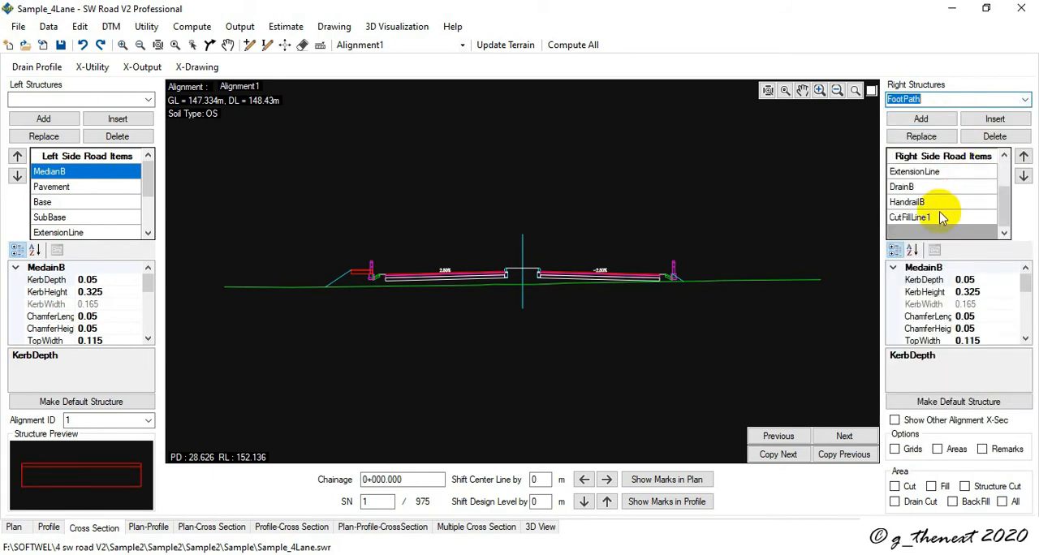
click(945, 216)
click(994, 119)
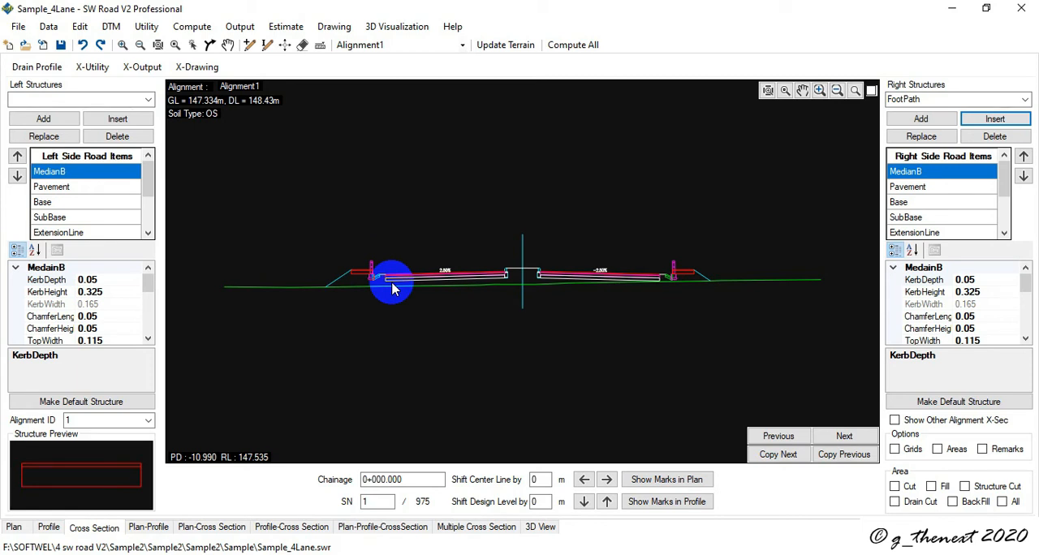
- Copy the structures of section number 1 to all sections from chainage 0+000.000 to 2500
click(94, 67)
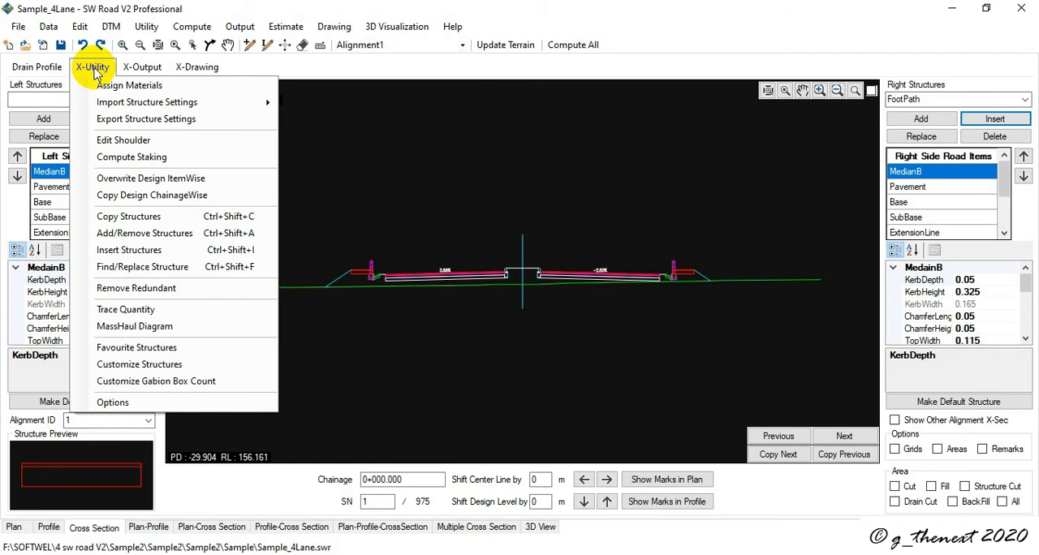
click(163, 219)
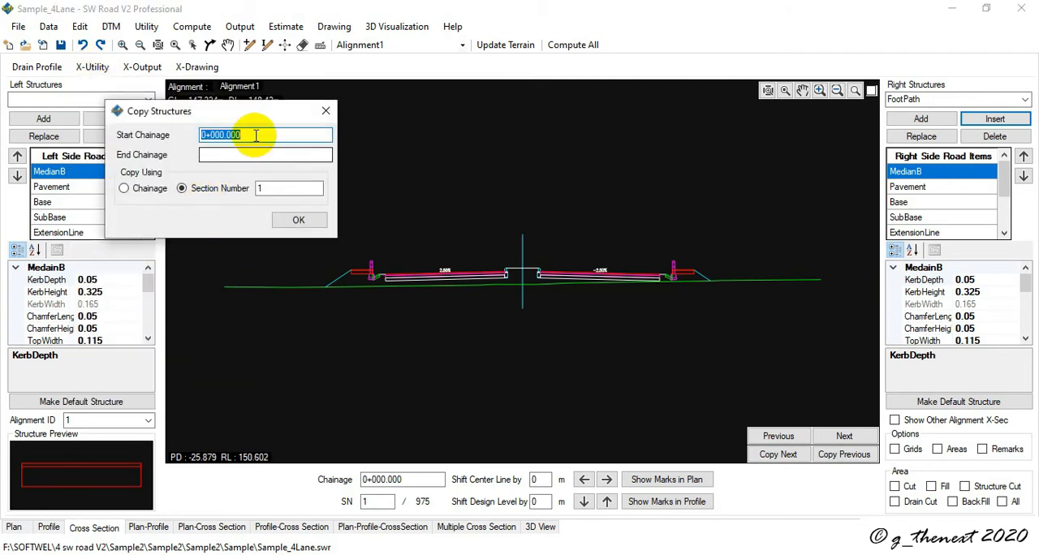
click(241, 158)
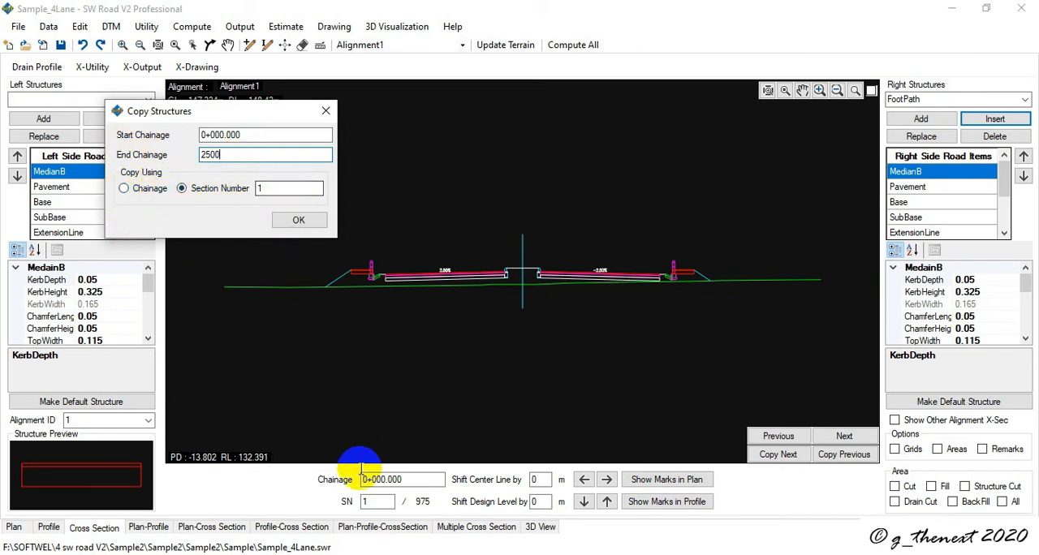
click(370, 502)
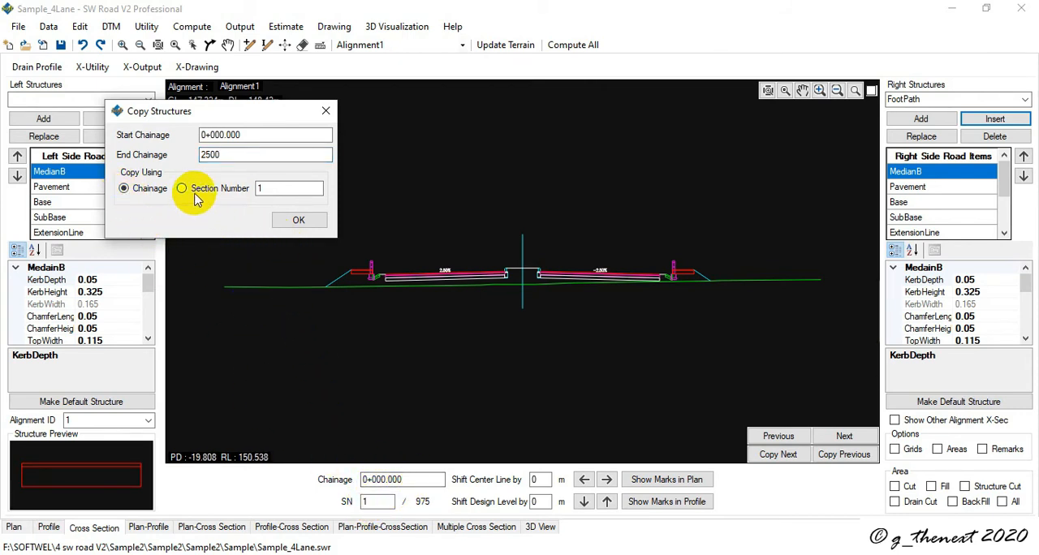
click(181, 188)
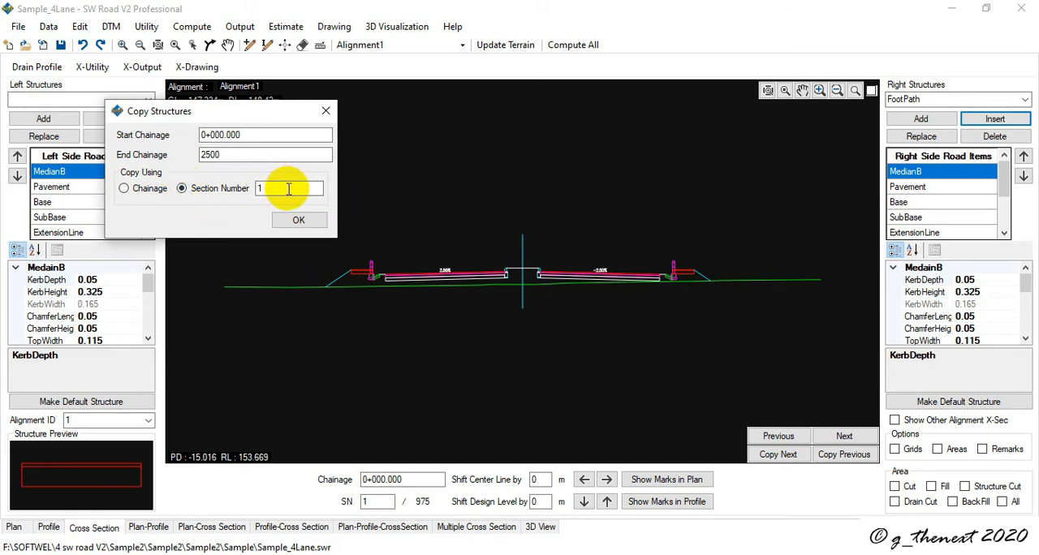
double_click(289, 188)
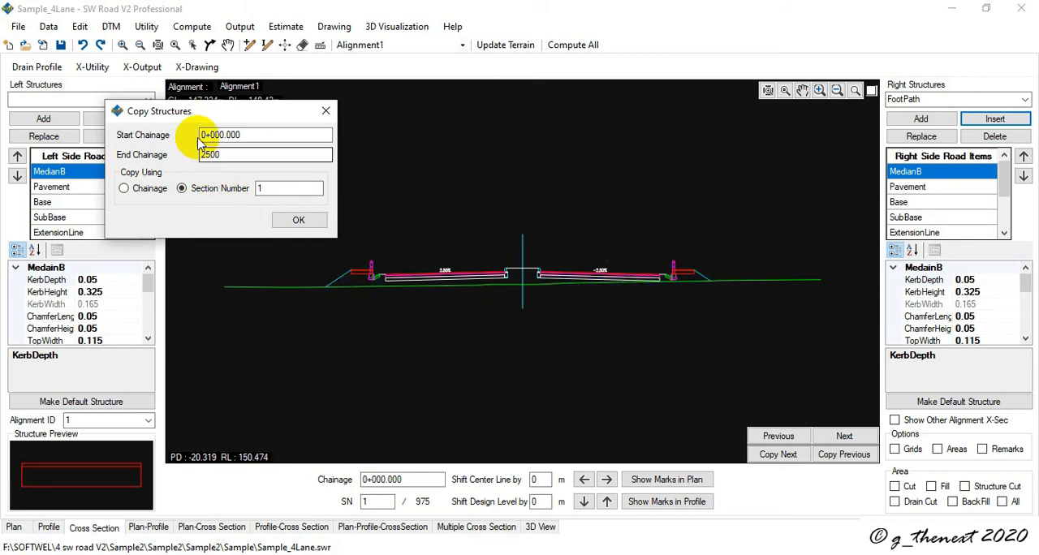
text(0)
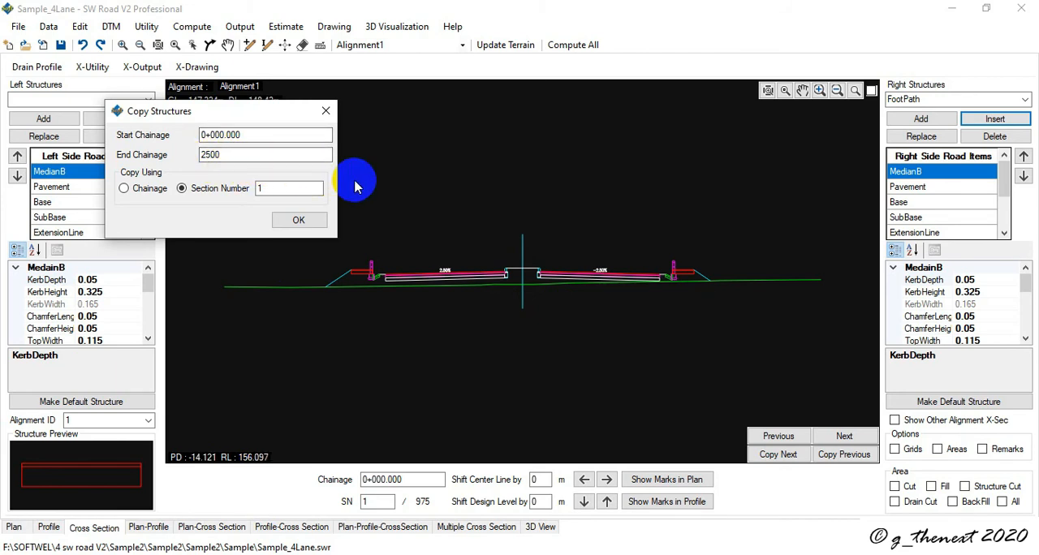
click(299, 222)
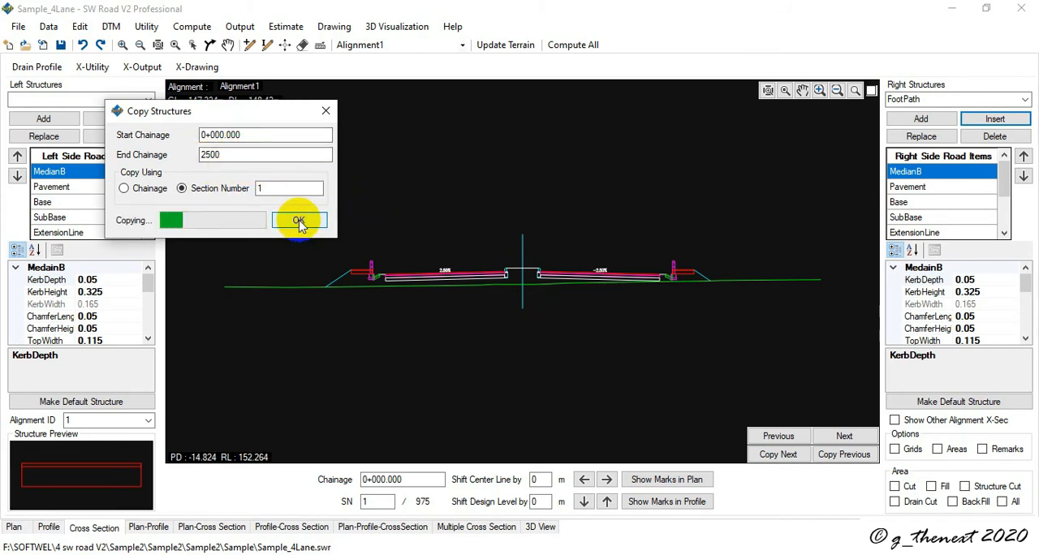
click(517, 330)
- Step forward through the cross-sections from 0+000.000 to 0+125.000 to check the copied drains, handrails and footpaths
click(799, 455)
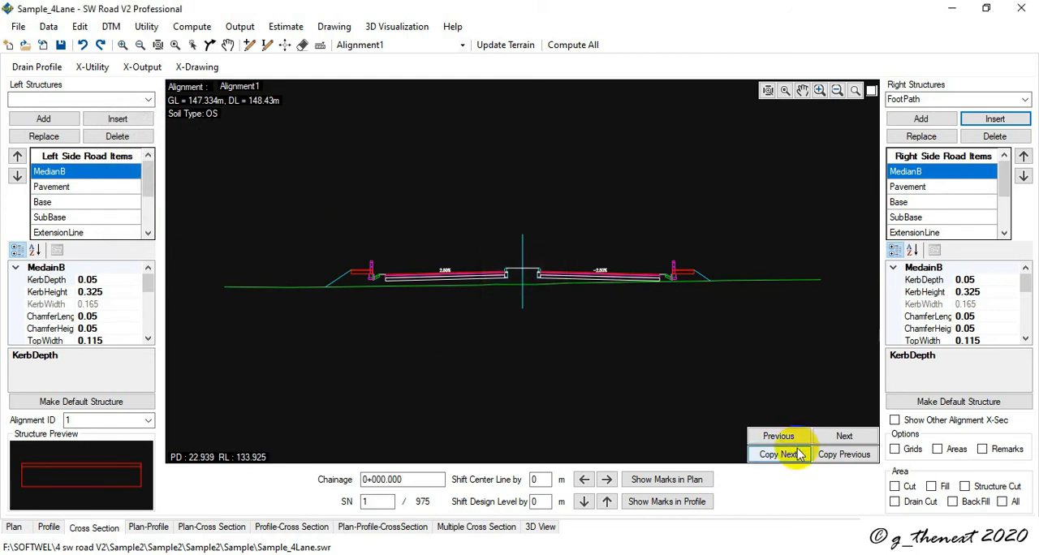
click(844, 438)
click(844, 438)
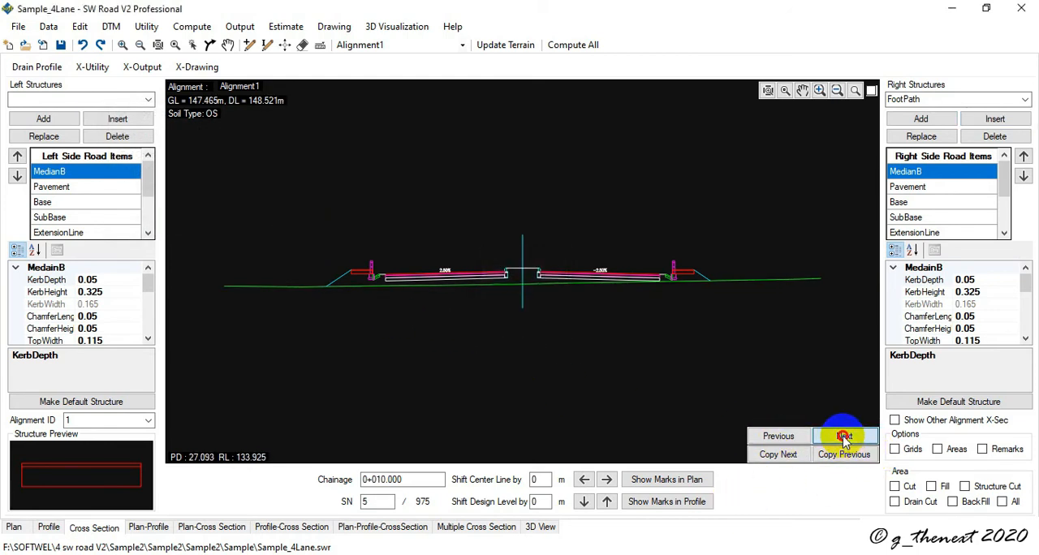
click(844, 439)
click(844, 438)
click(844, 438)
click(844, 438)
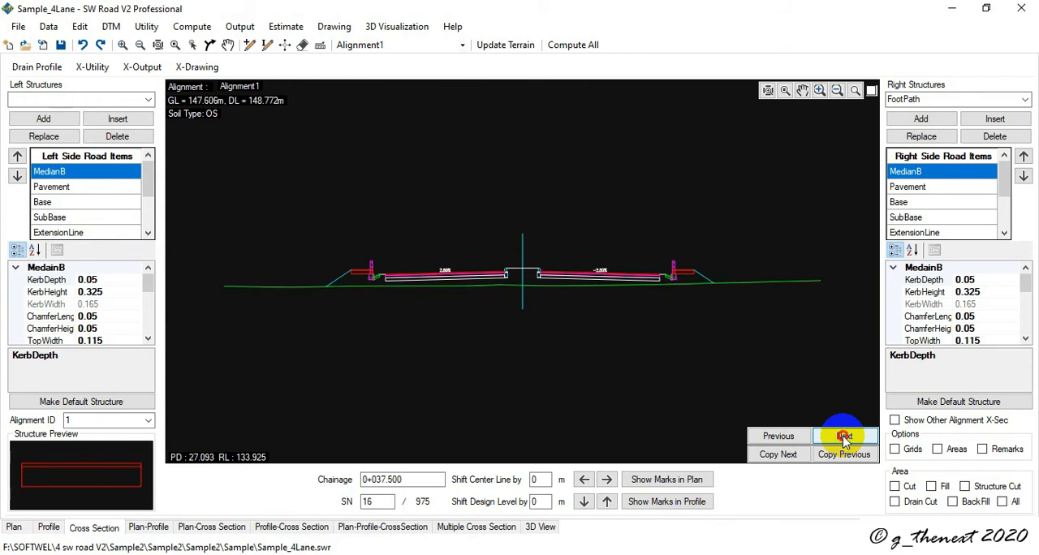
click(844, 439)
click(845, 438)
click(844, 438)
click(845, 438)
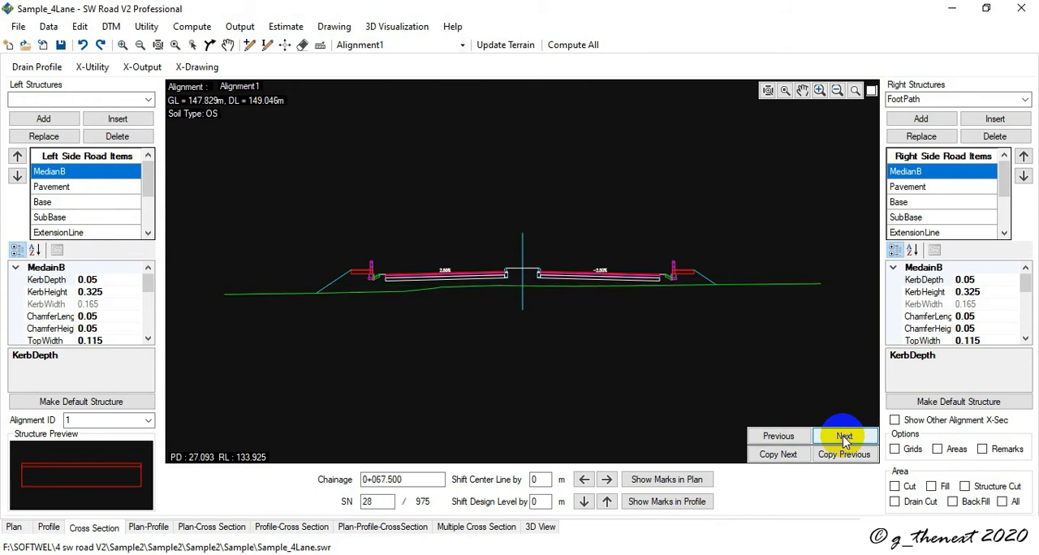
click(844, 438)
click(844, 438)
click(844, 439)
click(844, 438)
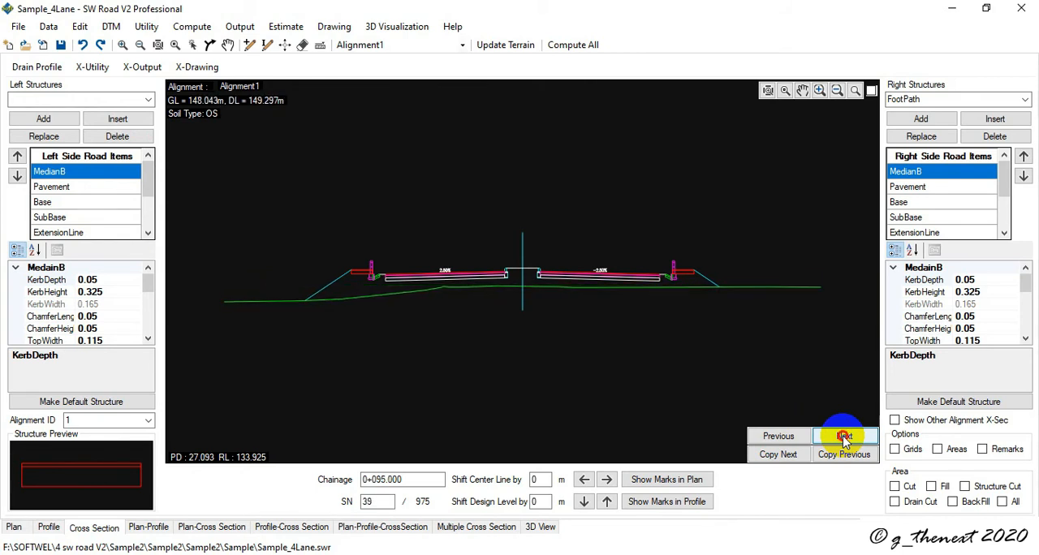
click(844, 438)
click(844, 438)
click(845, 438)
click(844, 438)
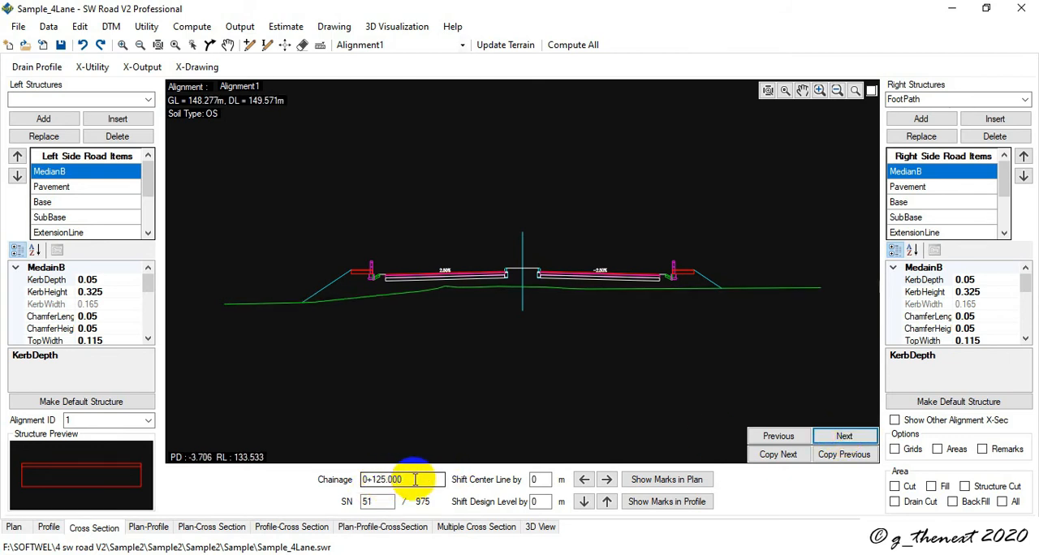
- Update the terrain for Alignment1, regenerating the profile and cross-sections at an interval of 20 with 25 left and right distances
click(114, 27)
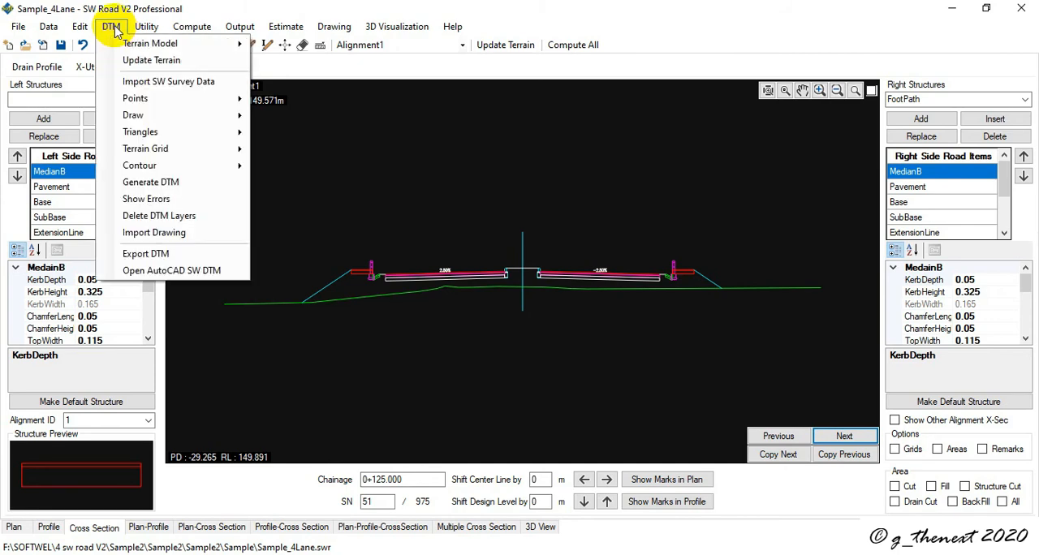
click(154, 61)
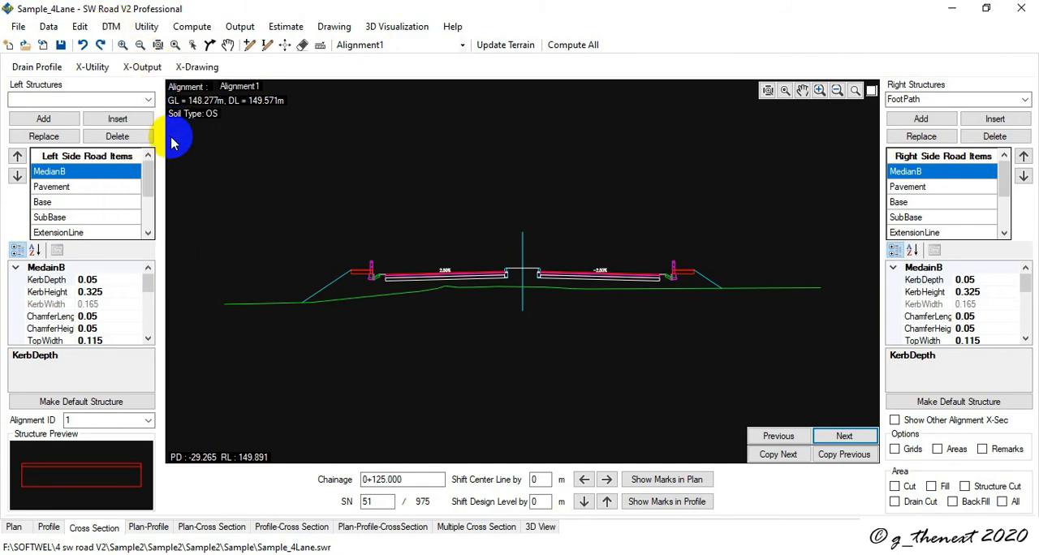
click(184, 179)
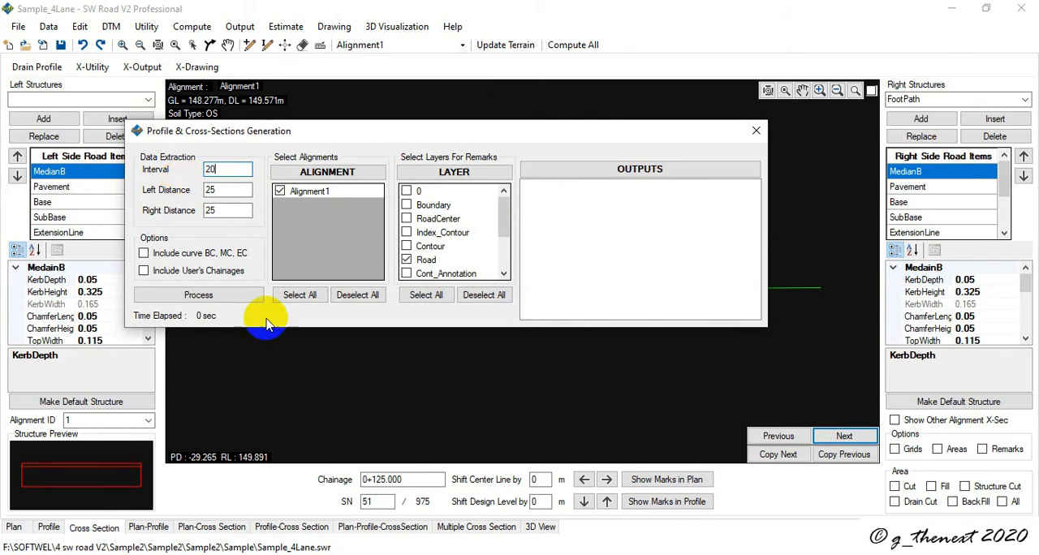
click(210, 295)
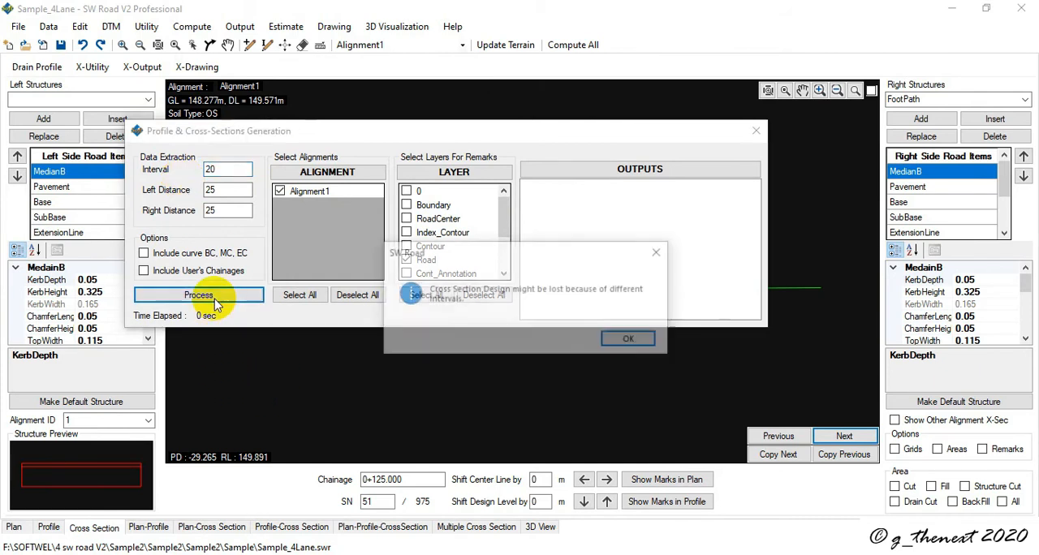
click(645, 340)
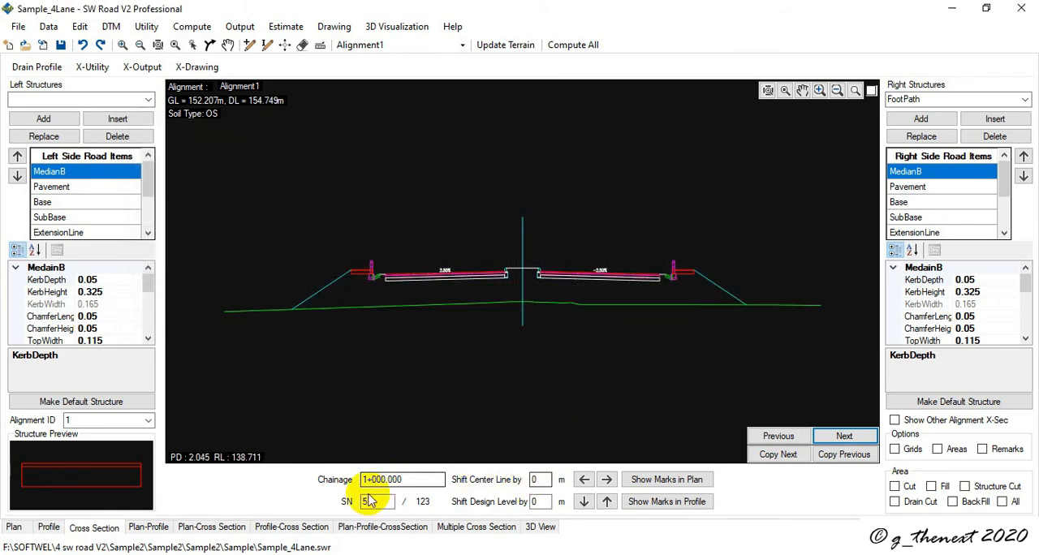
- Step through the regenerated cross-sections from 1+000.000 to 1+120.000 to check their structures
click(836, 435)
click(834, 435)
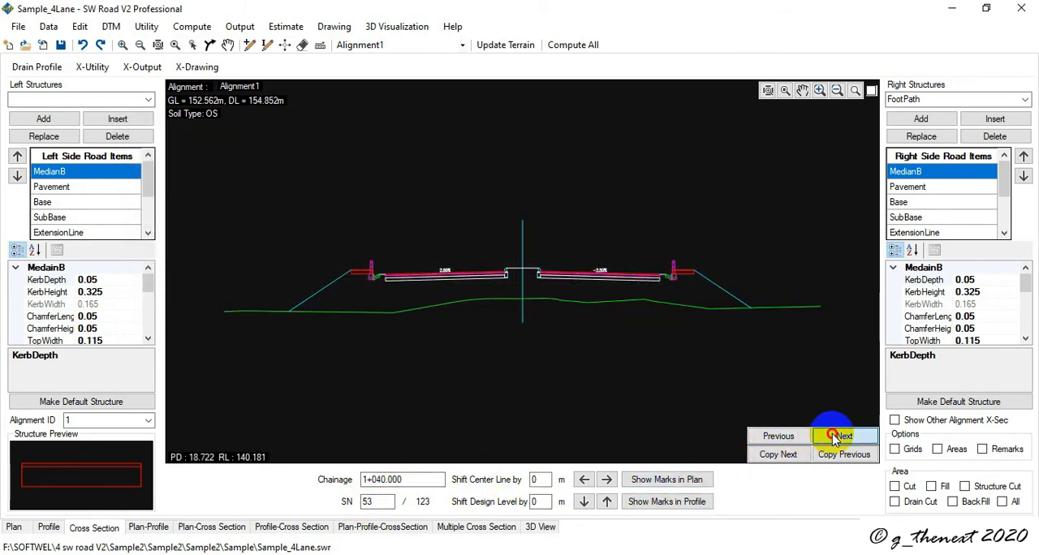
click(834, 436)
click(834, 435)
click(834, 435)
click(833, 436)
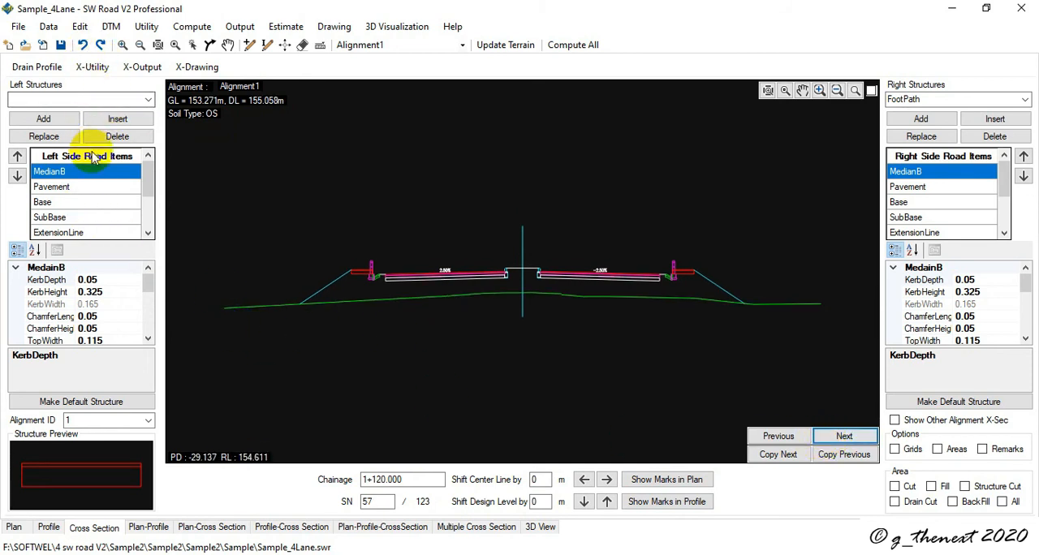
- Remove the DrainB structure from both the left and right sides of all sections between chainages 0 and 2500
click(90, 68)
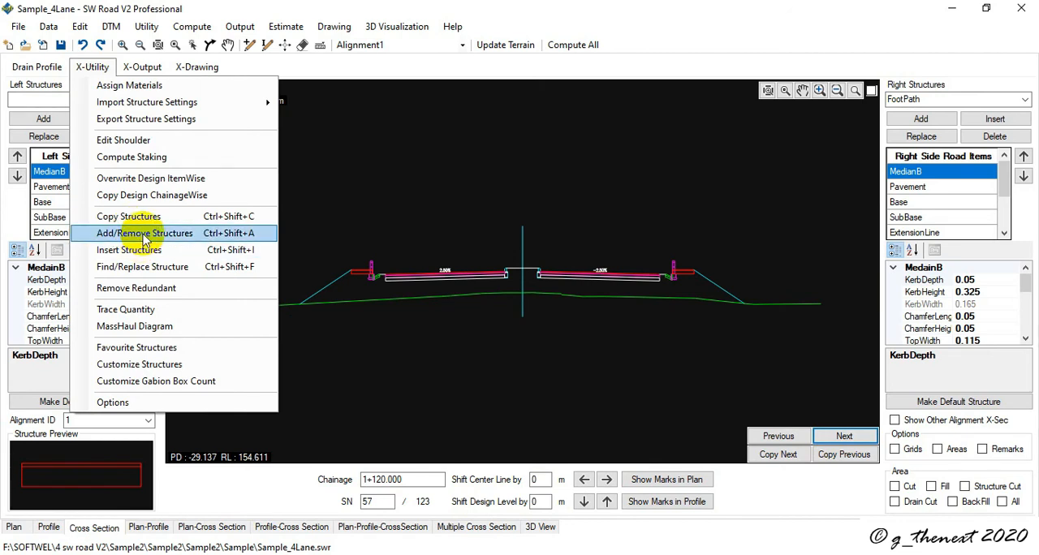
click(145, 233)
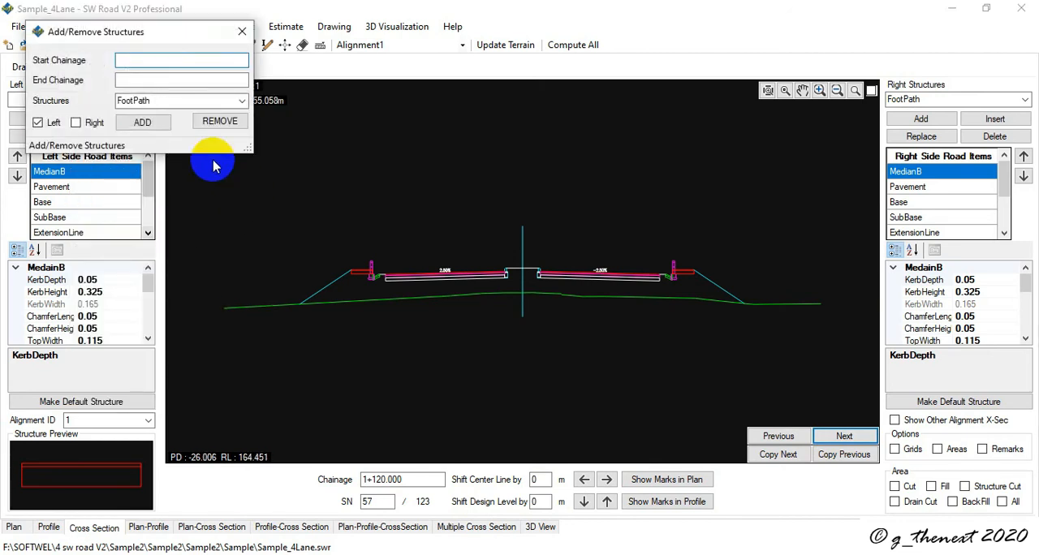
drag(166, 39, 170, 144)
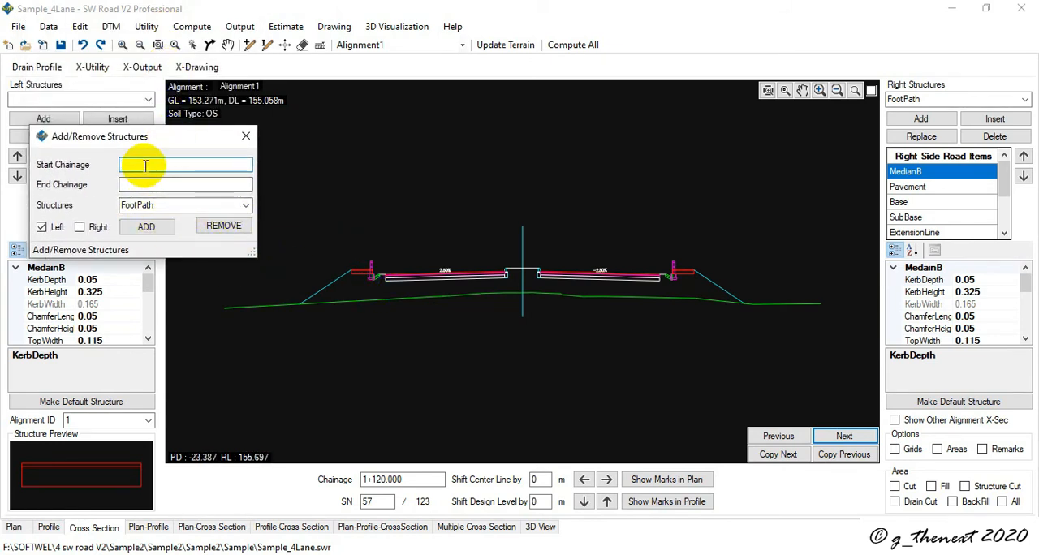
text(0)
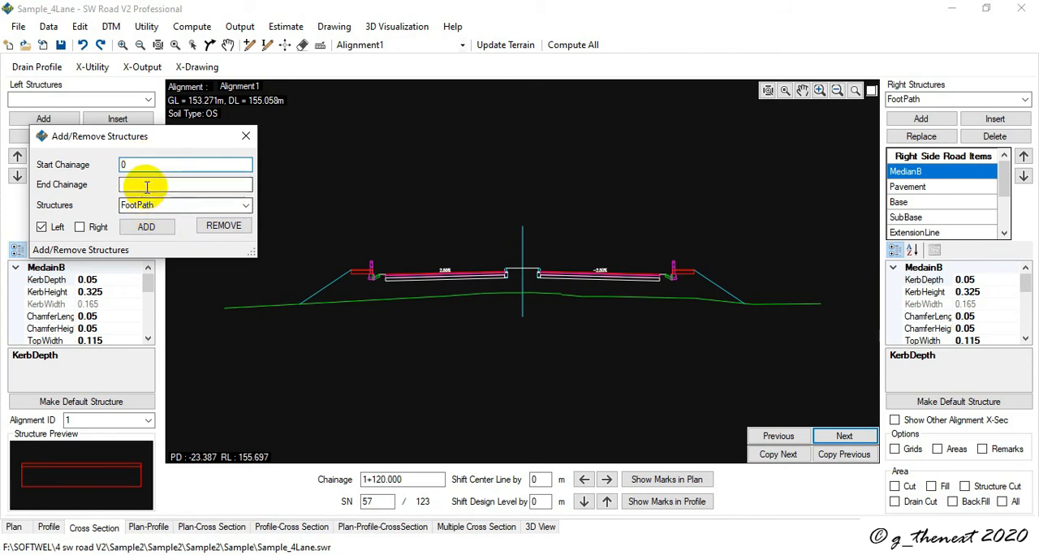
click(149, 185)
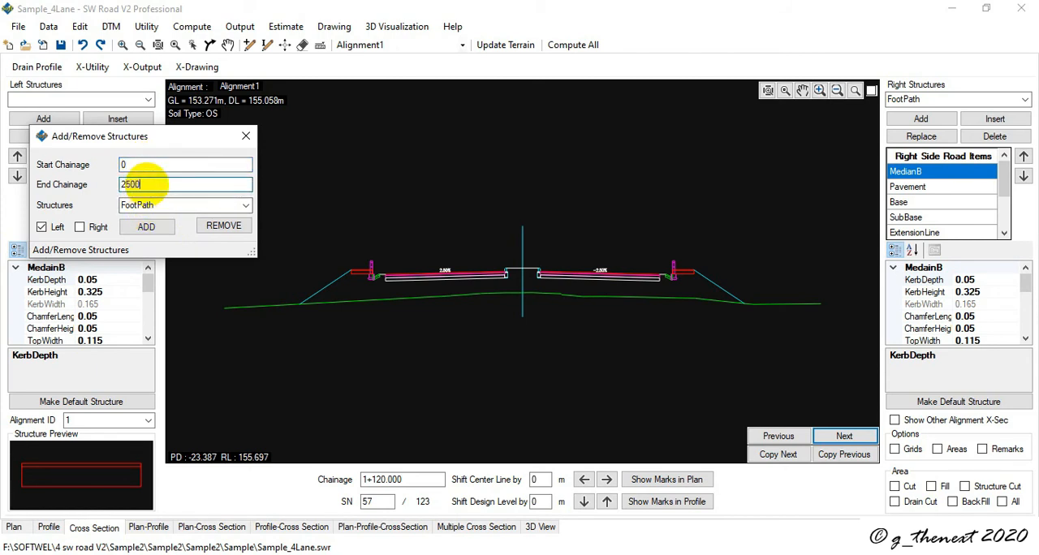
text(2500)
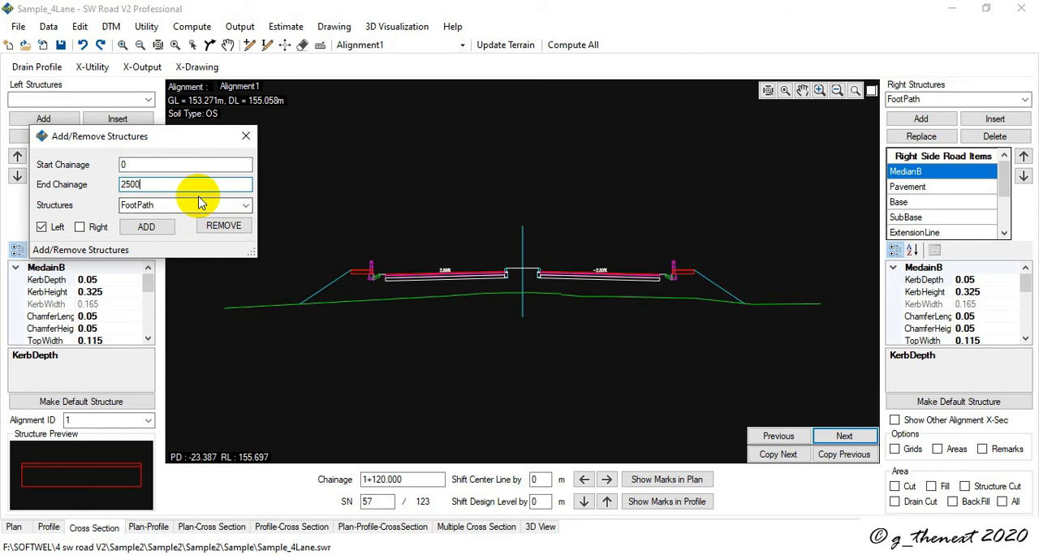
click(243, 204)
click(177, 240)
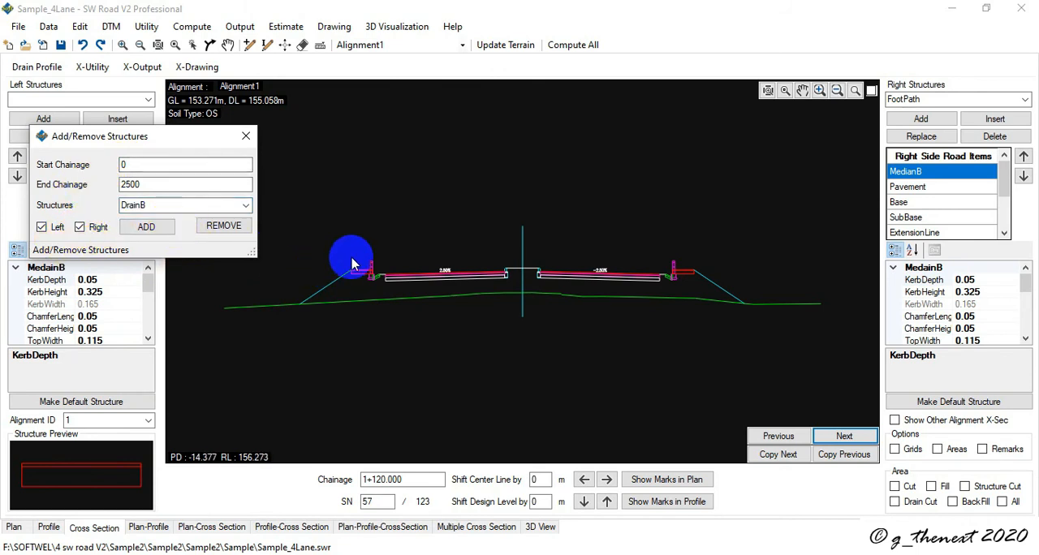
click(222, 229)
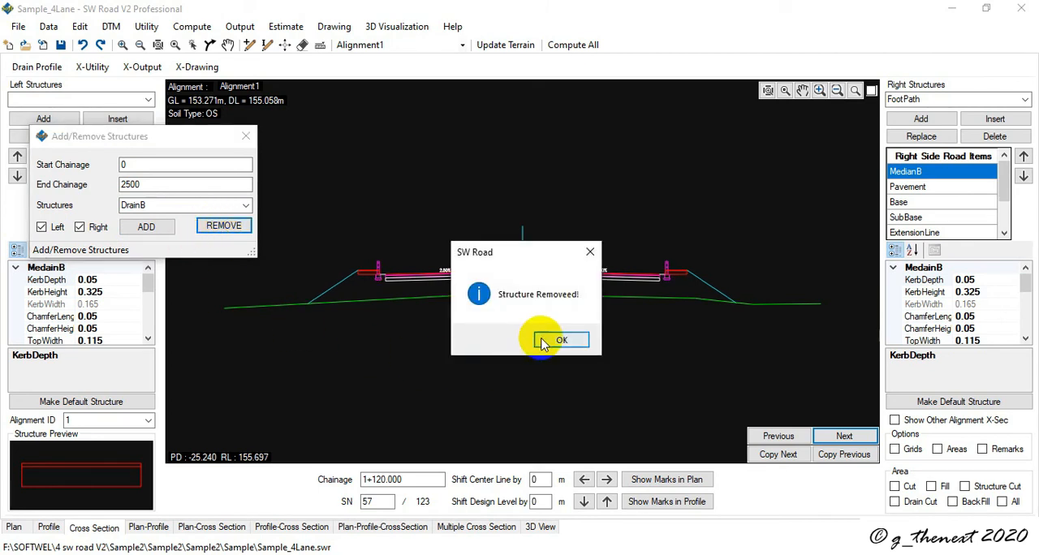
- Acknowledge the DrainB removal, inspect the edge of section 1+120.000 around the handrail, and close the Add/Remove Structures dialog
click(560, 340)
scroll(671, 274, up, 3)
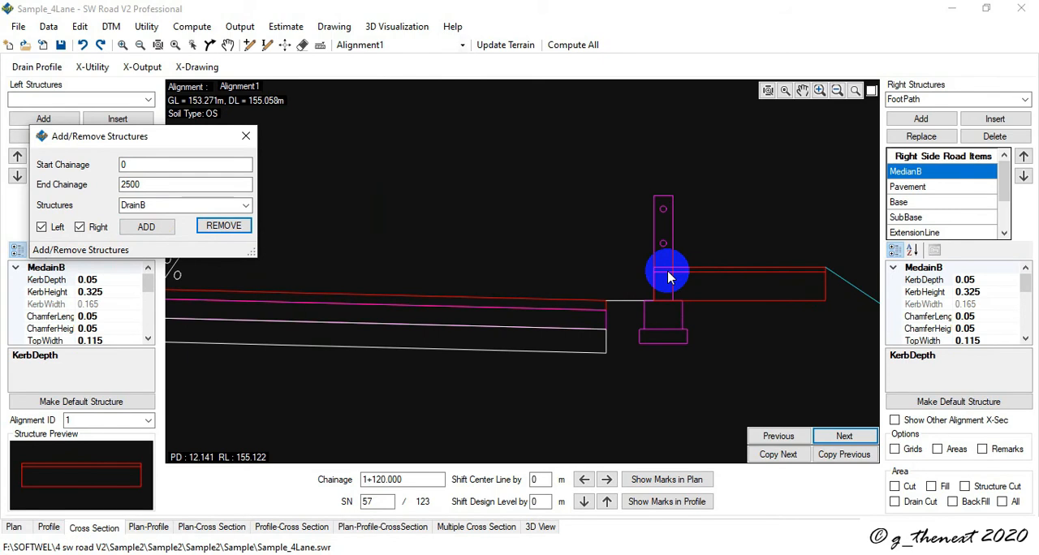
click(246, 138)
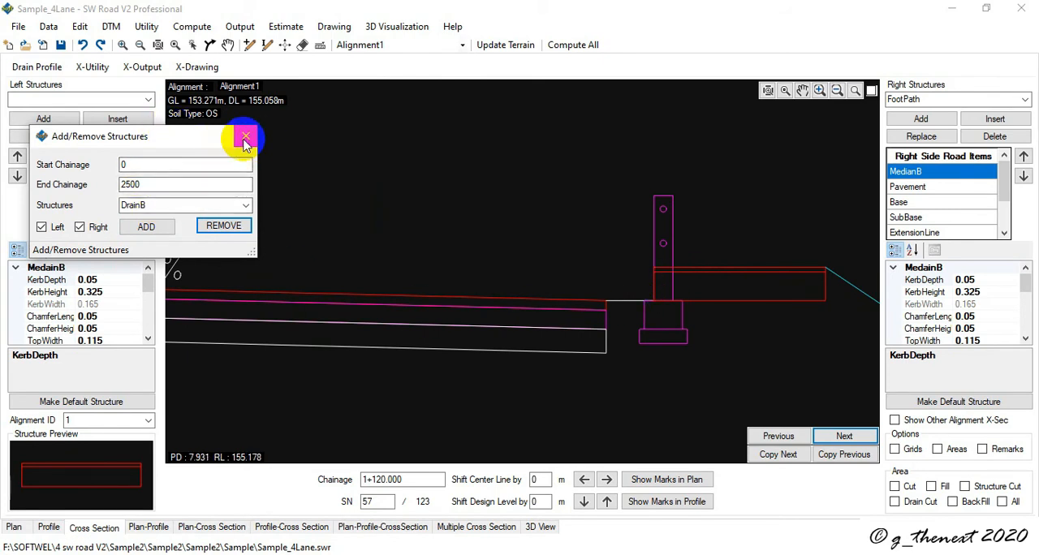
- Start inserting a structure on Alignment1 and set its chainage range from 0 to 2500
click(95, 69)
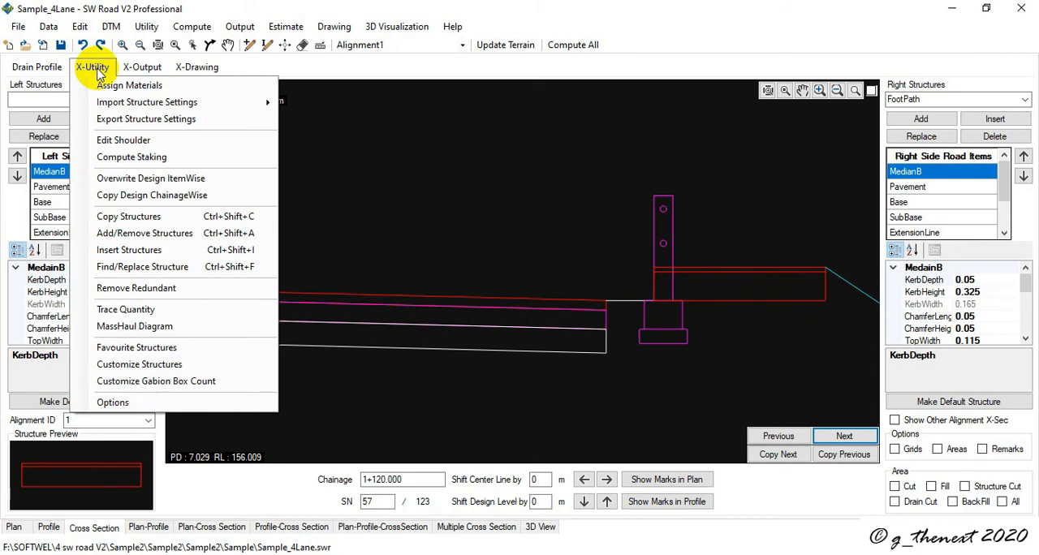
click(170, 251)
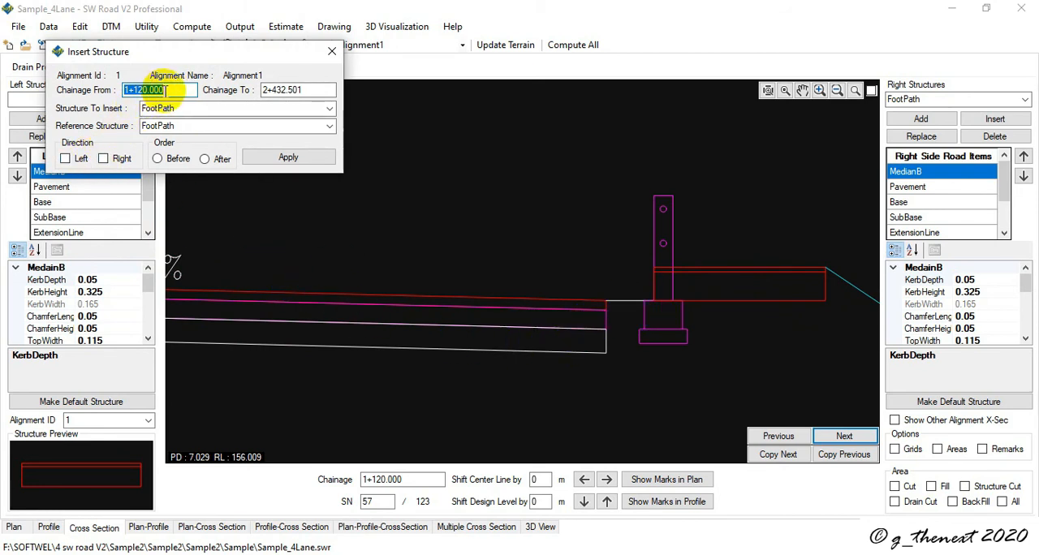
text(0)
key(Tab)
click(310, 92)
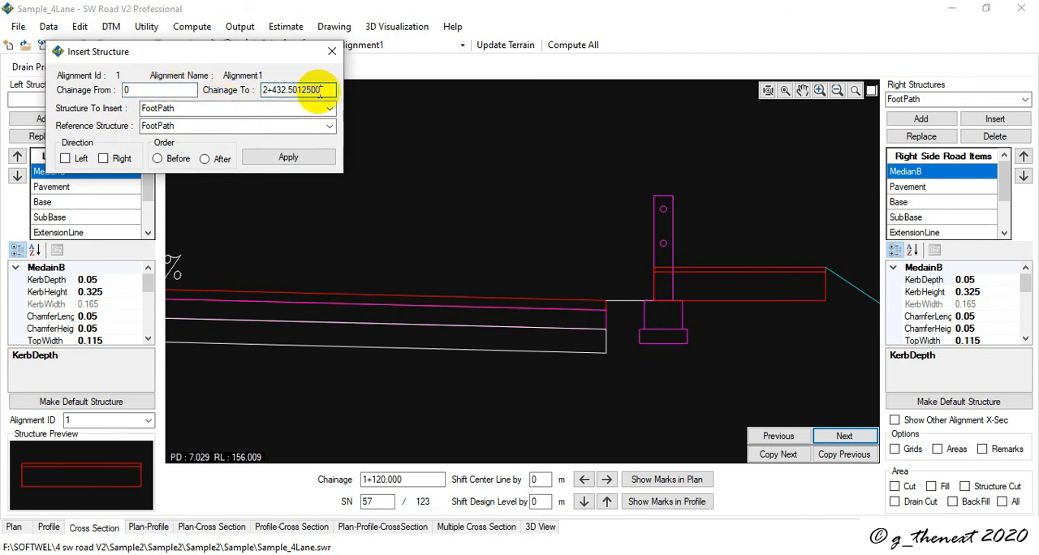
drag(329, 90, 262, 107)
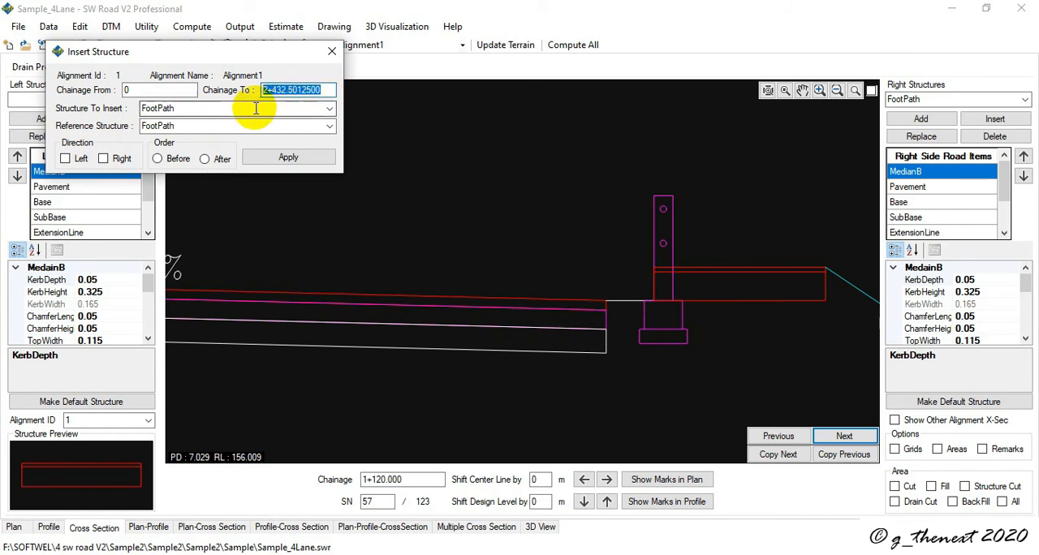
text(2)
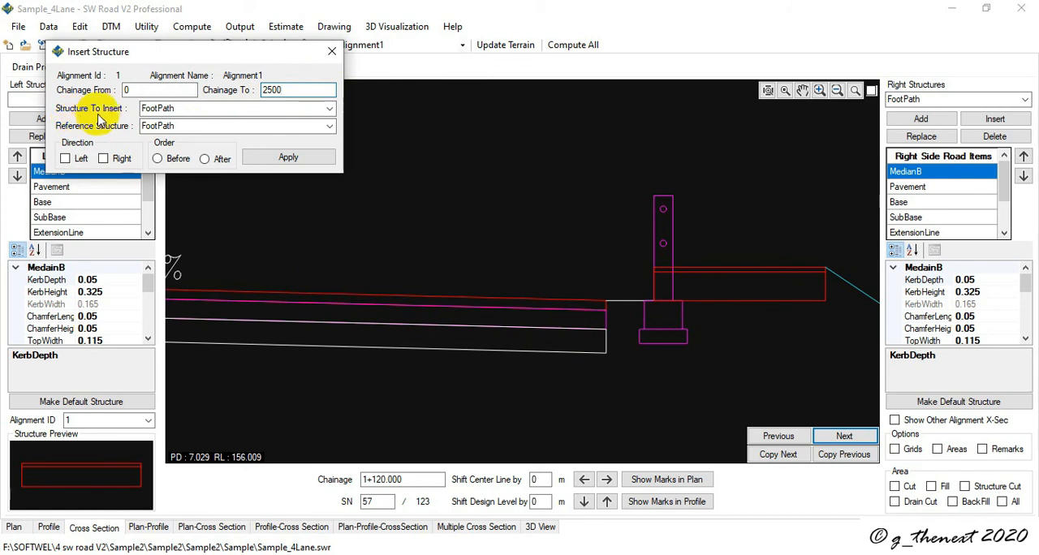
- Insert DrainB before the HandrailB reference structure on both the left and right sides, and acknowledge the result
click(329, 108)
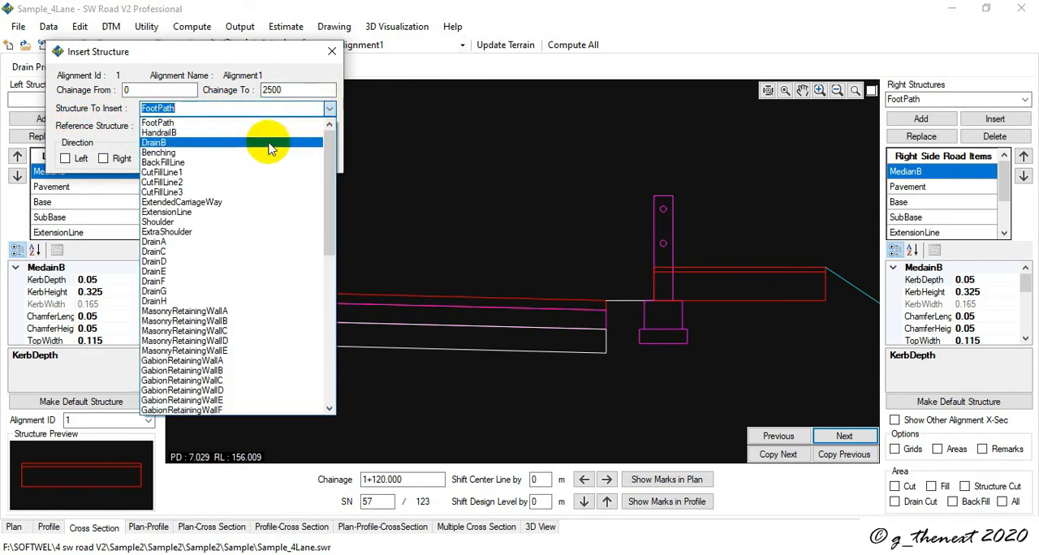
click(271, 148)
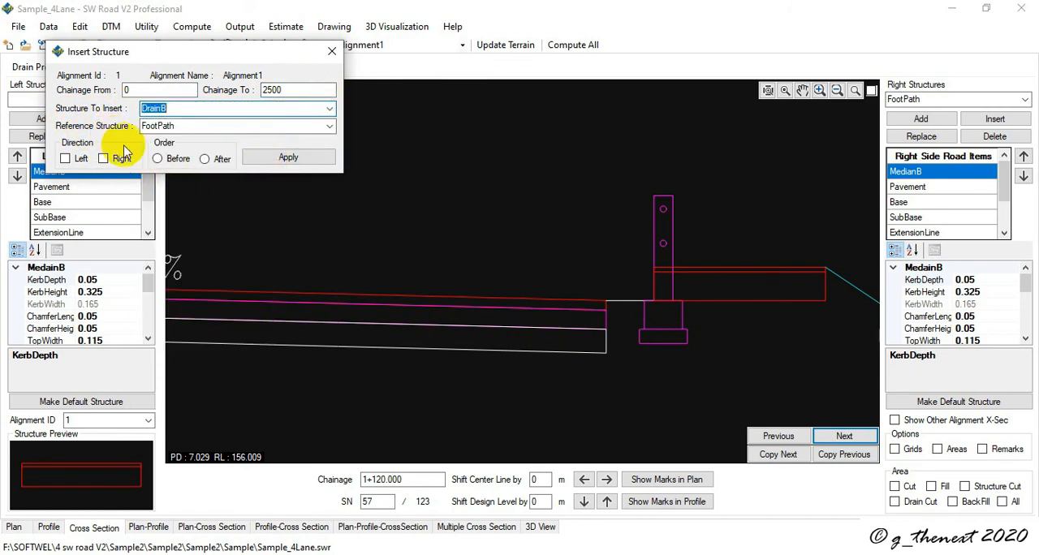
click(329, 126)
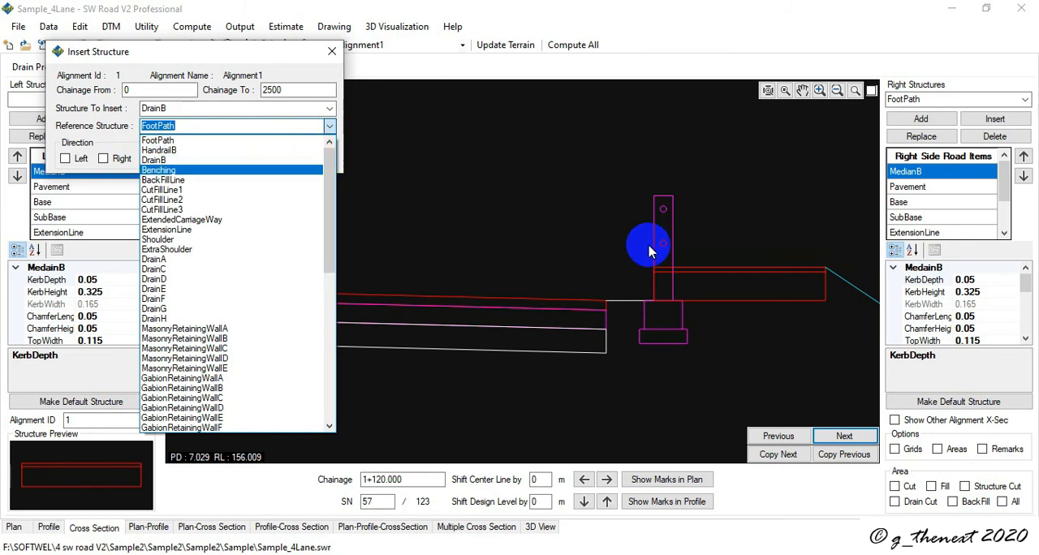
click(192, 160)
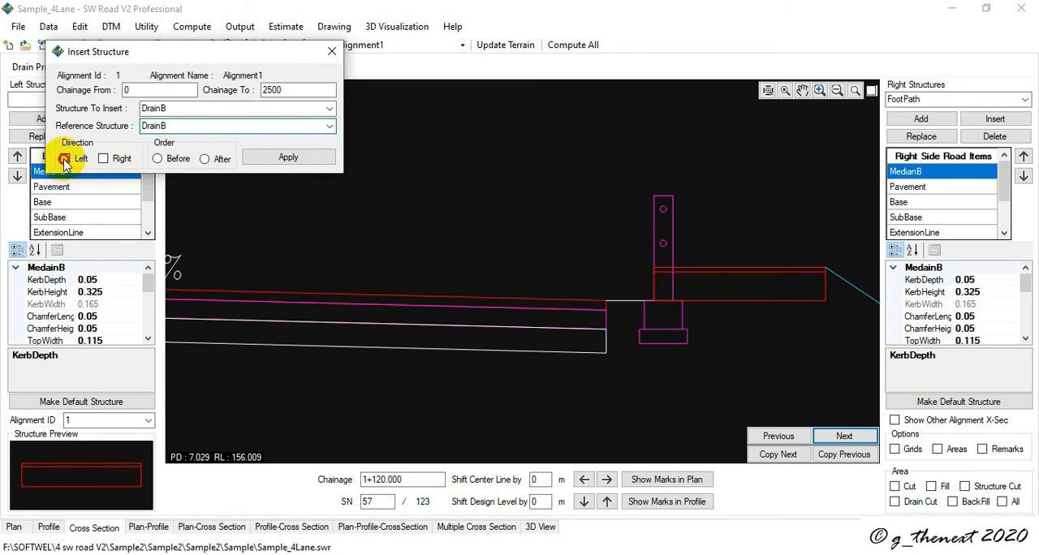
click(64, 159)
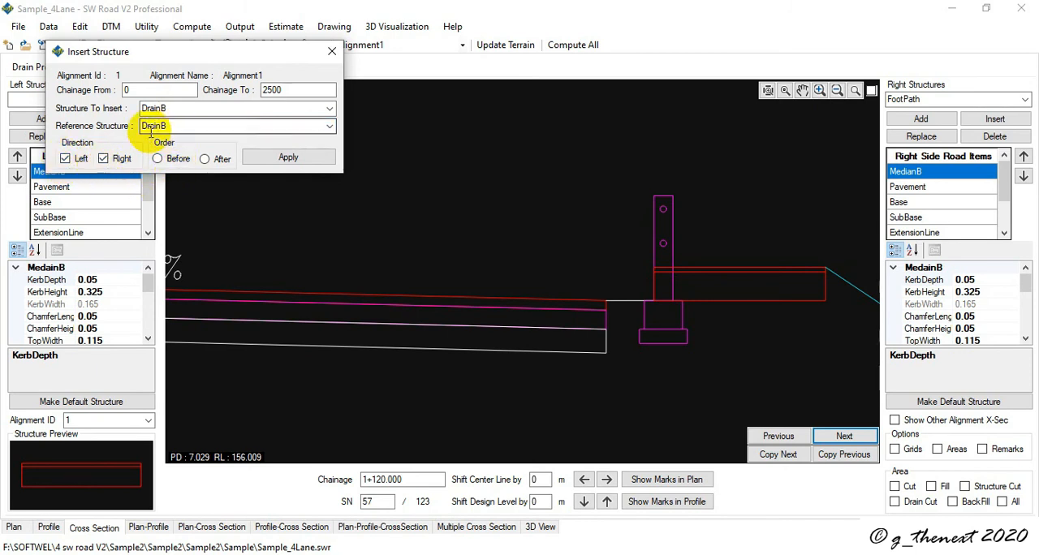
click(330, 126)
scroll(273, 153, up, 1)
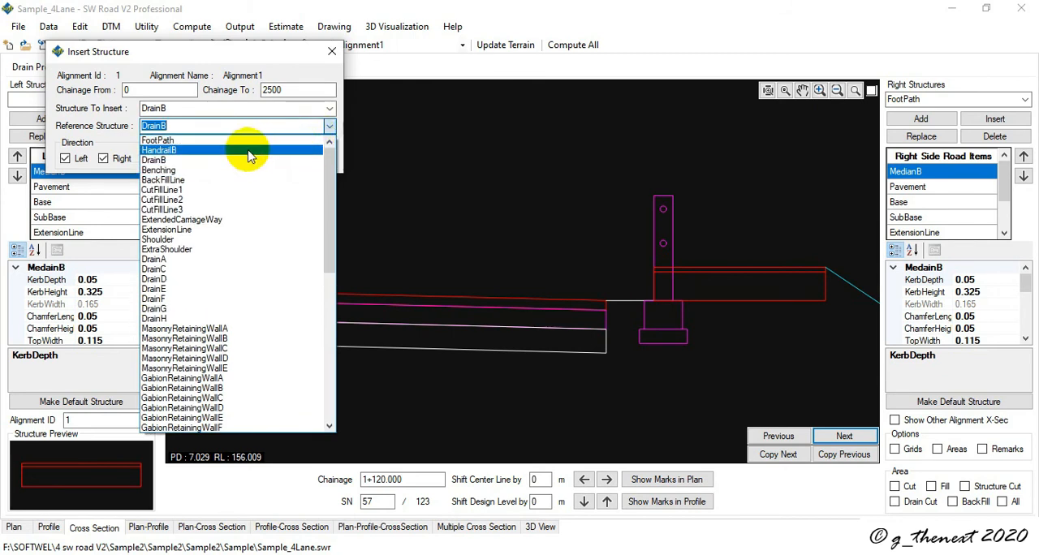
click(249, 151)
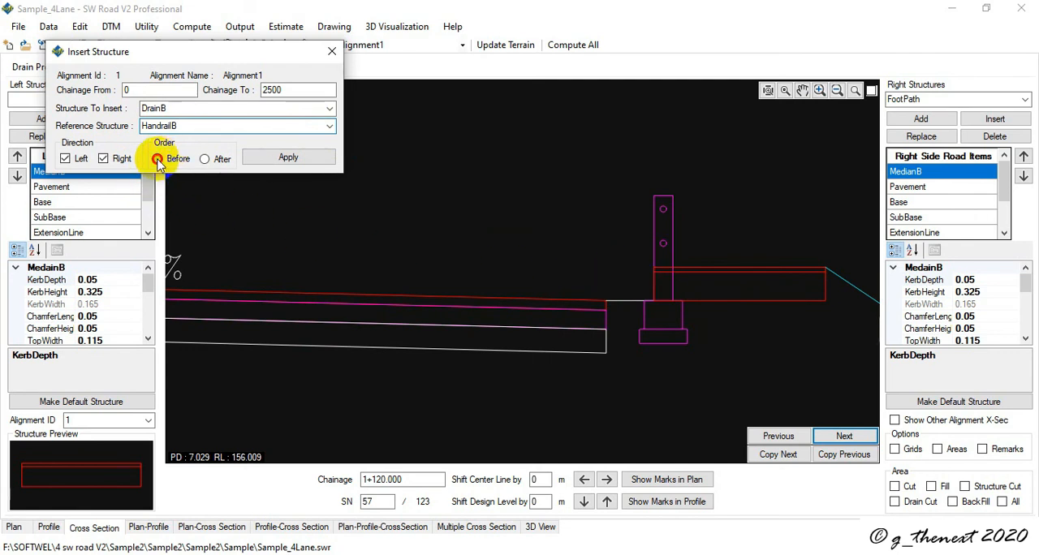
click(291, 159)
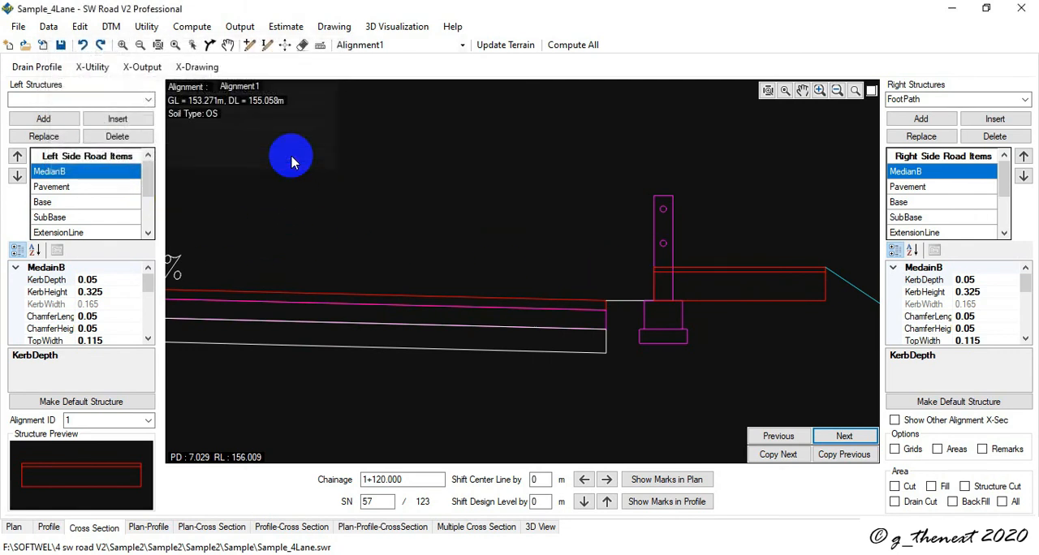
click(560, 341)
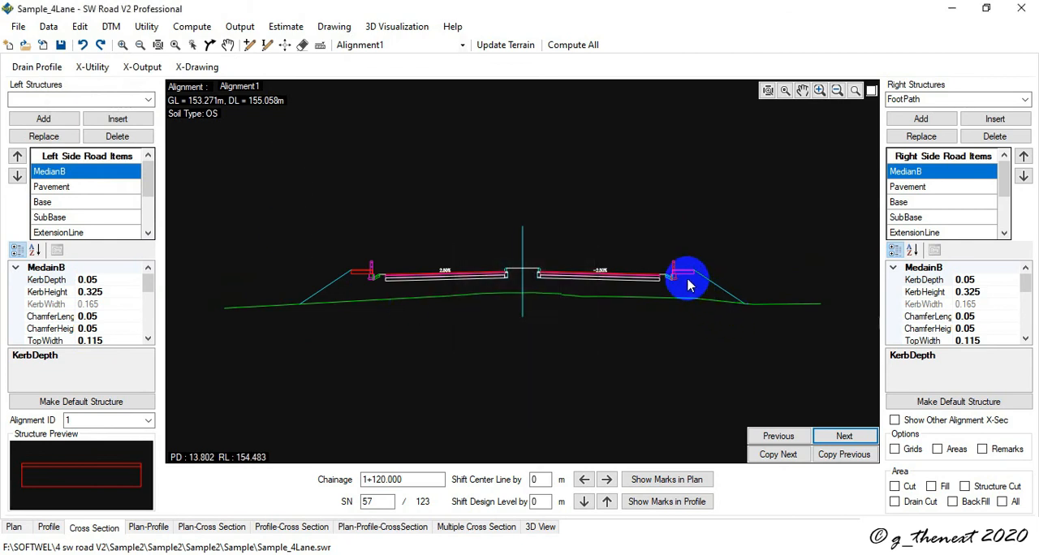
- Examine the inserted drains beside the left and right handrails in the cross-section at 1+120.000
scroll(684, 283, up, 3)
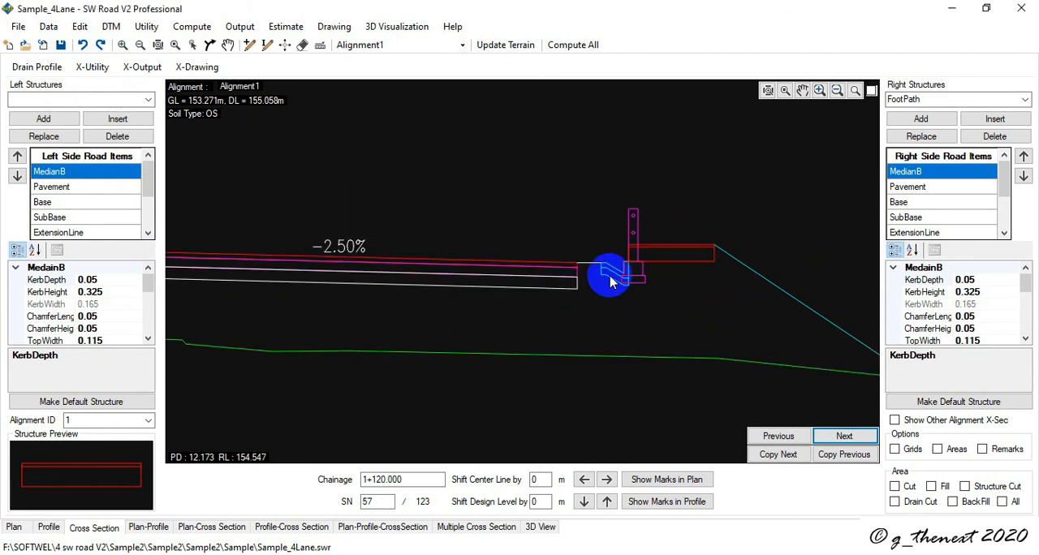
scroll(610, 279, down, 3)
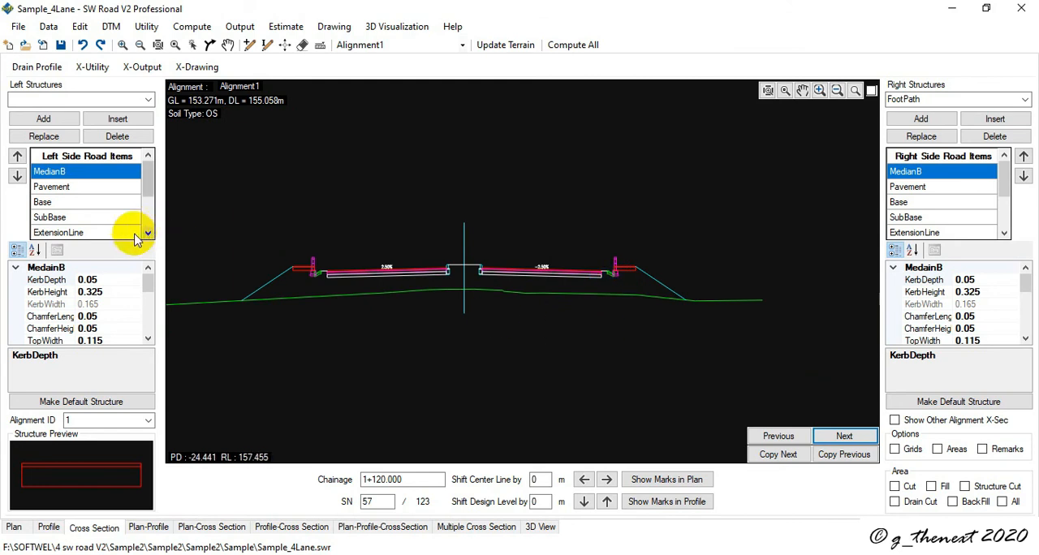
click(88, 71)
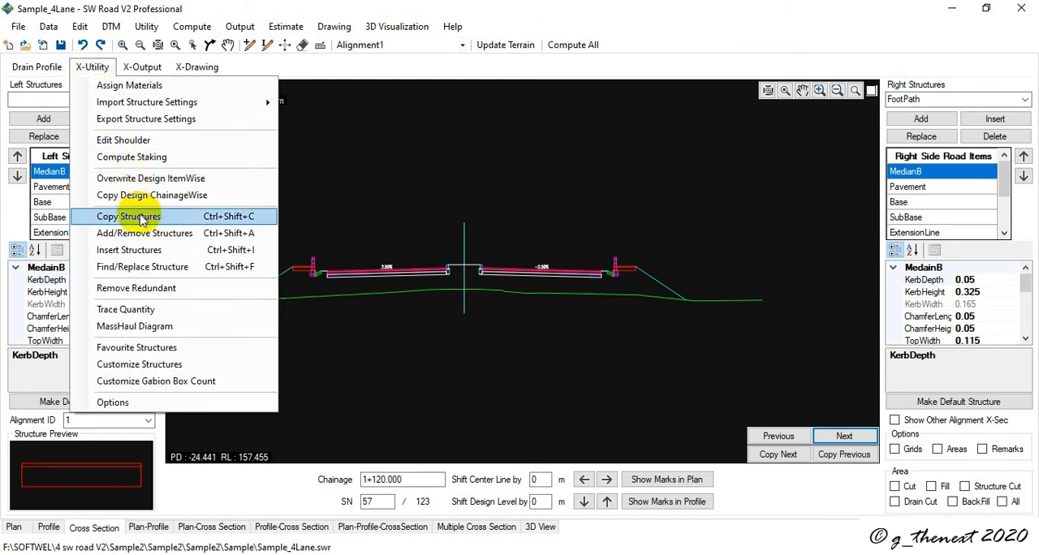
click(371, 290)
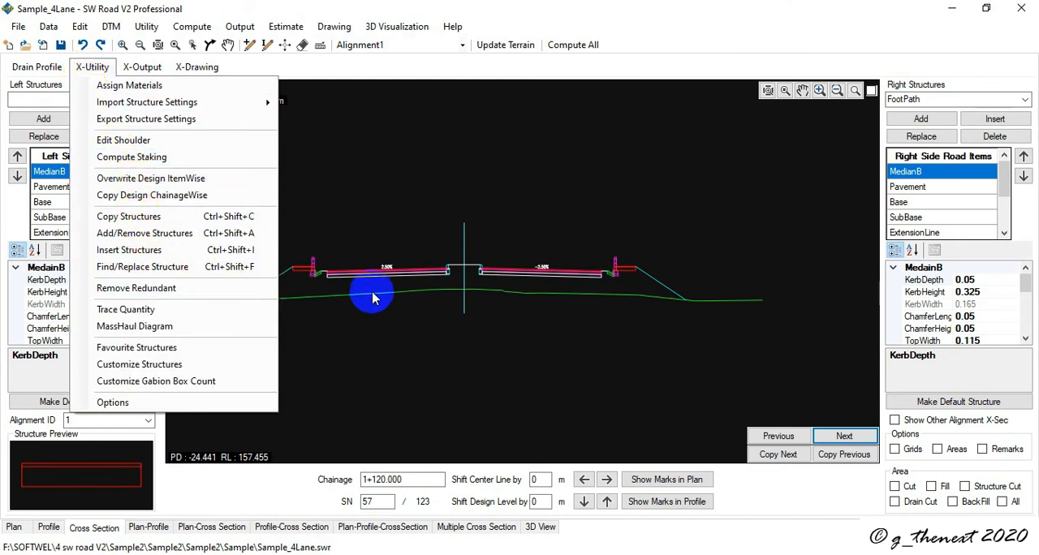
scroll(327, 292, up, 3)
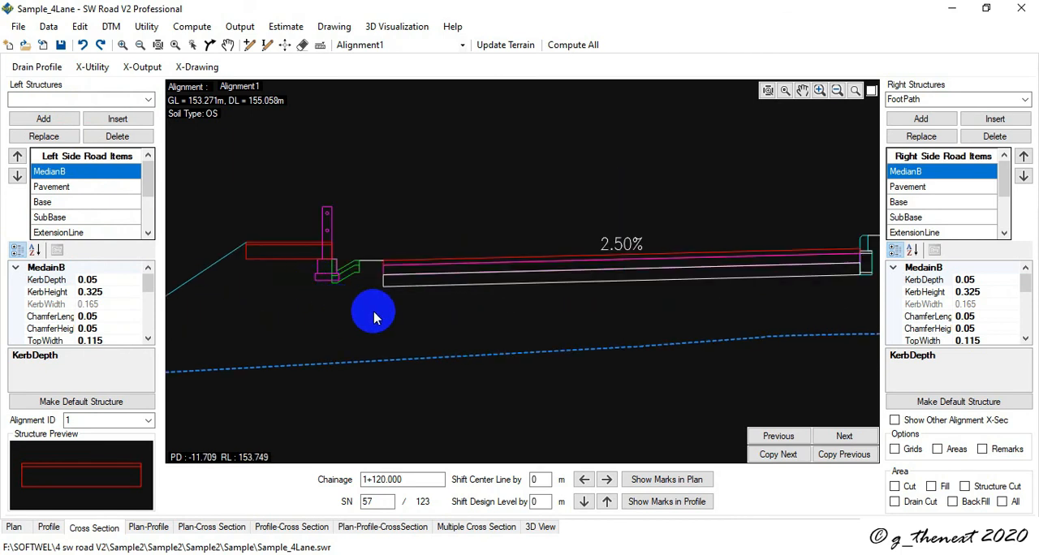
- Start a find and replace of structures and set its chainage range from 0 to 2500
click(91, 69)
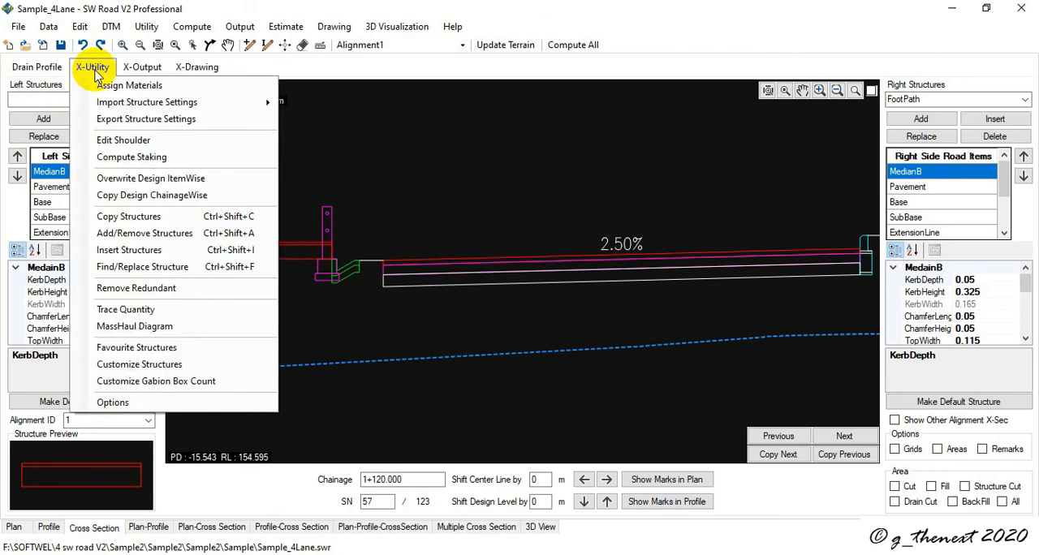
click(133, 274)
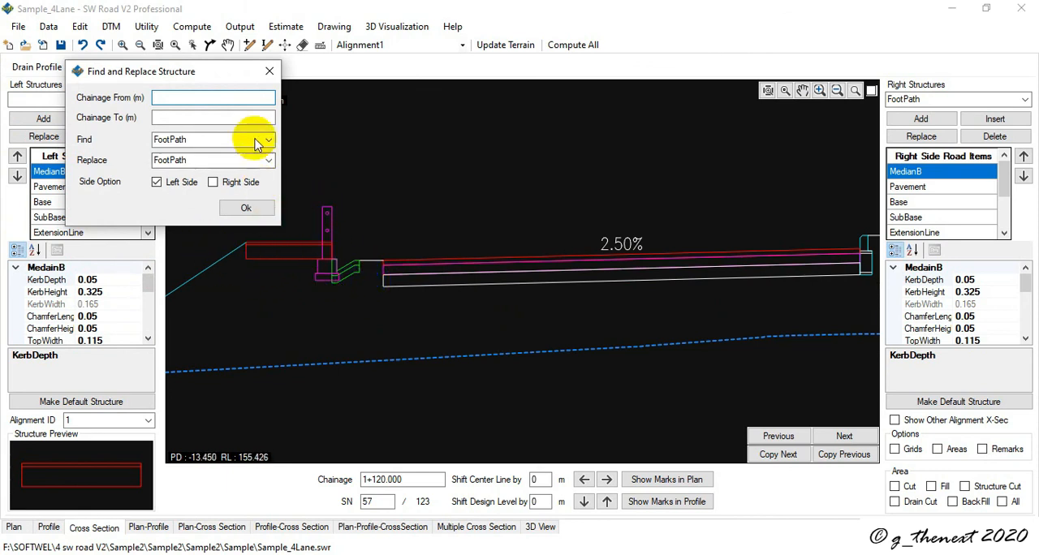
click(272, 99)
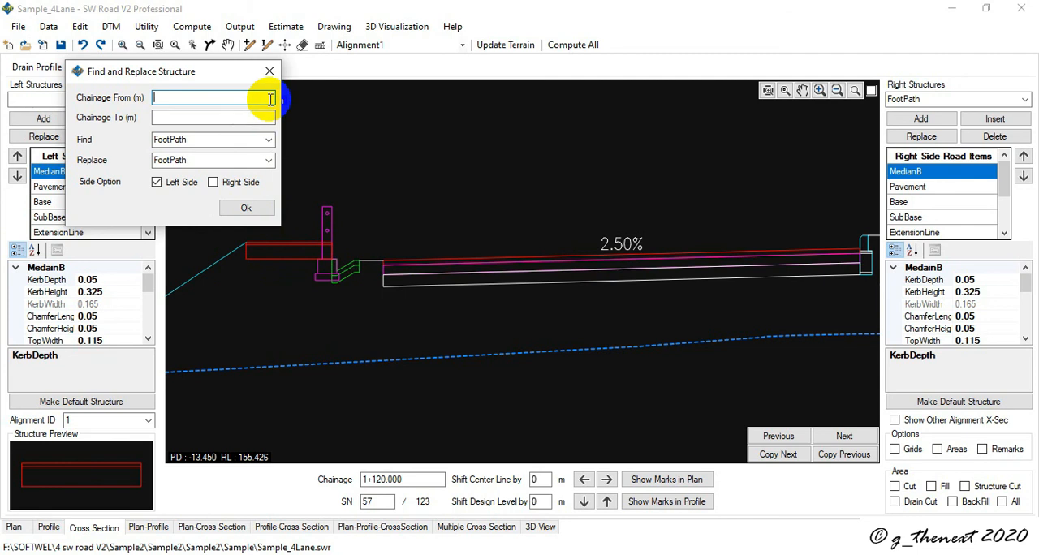
text(0)
click(220, 119)
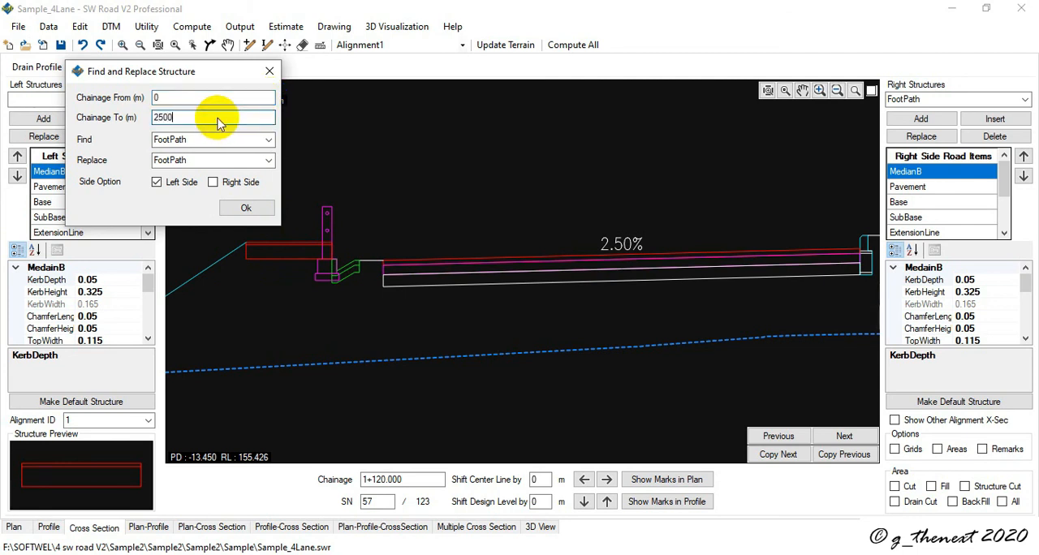
- Replace HandrailB with HandrailA on both the left and right sides of the sections in the chosen range
click(268, 139)
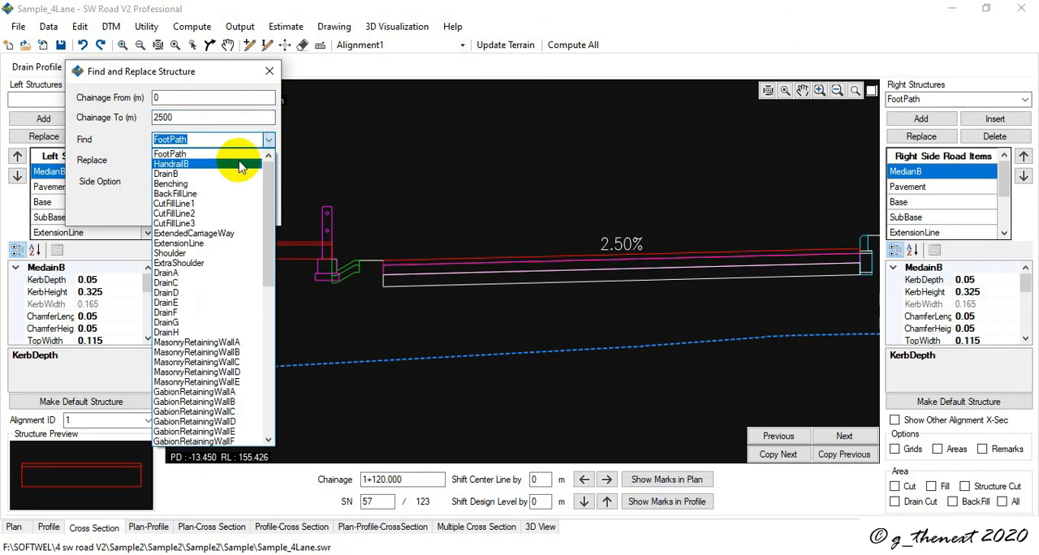
click(240, 165)
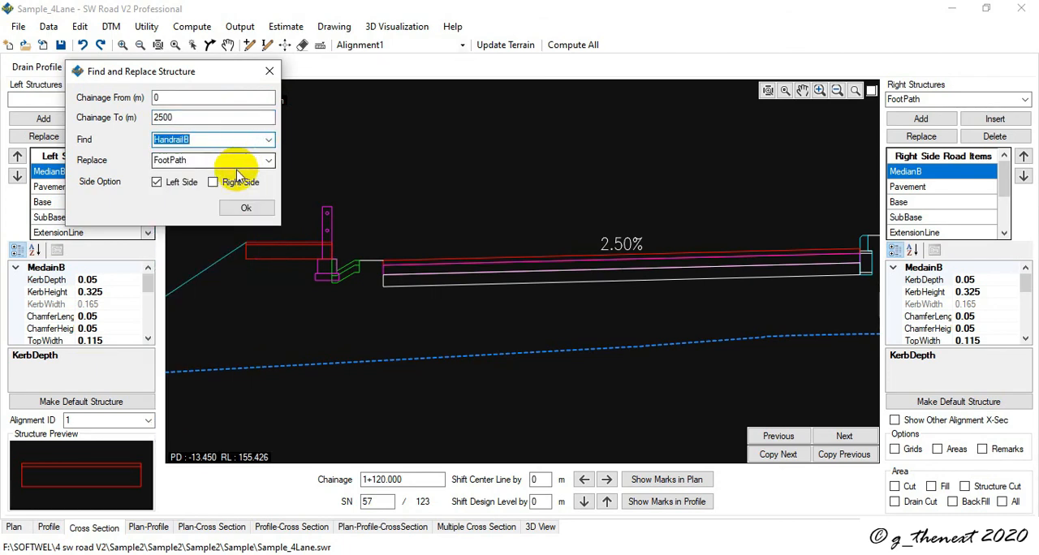
click(269, 162)
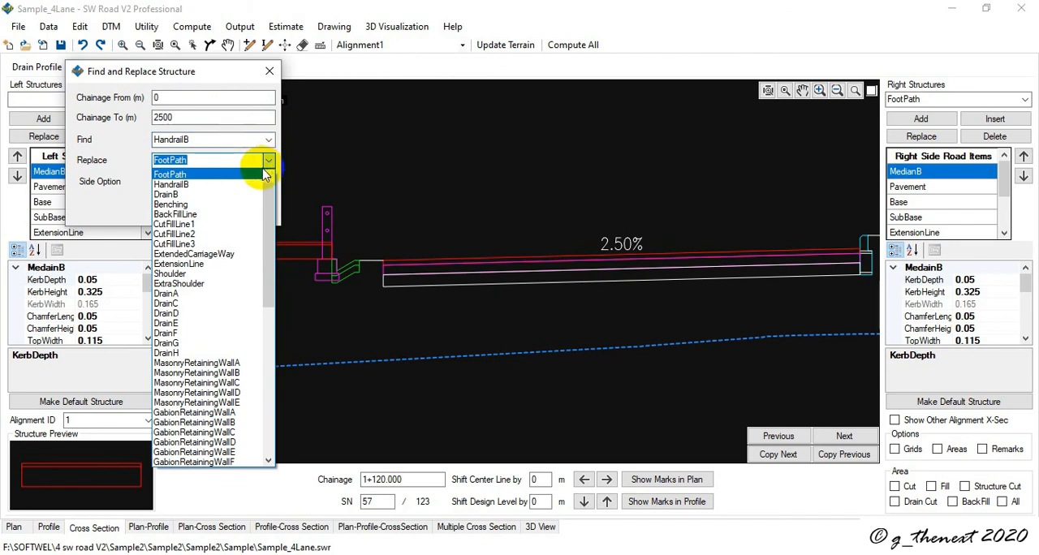
text(g)
key(BackSpace)
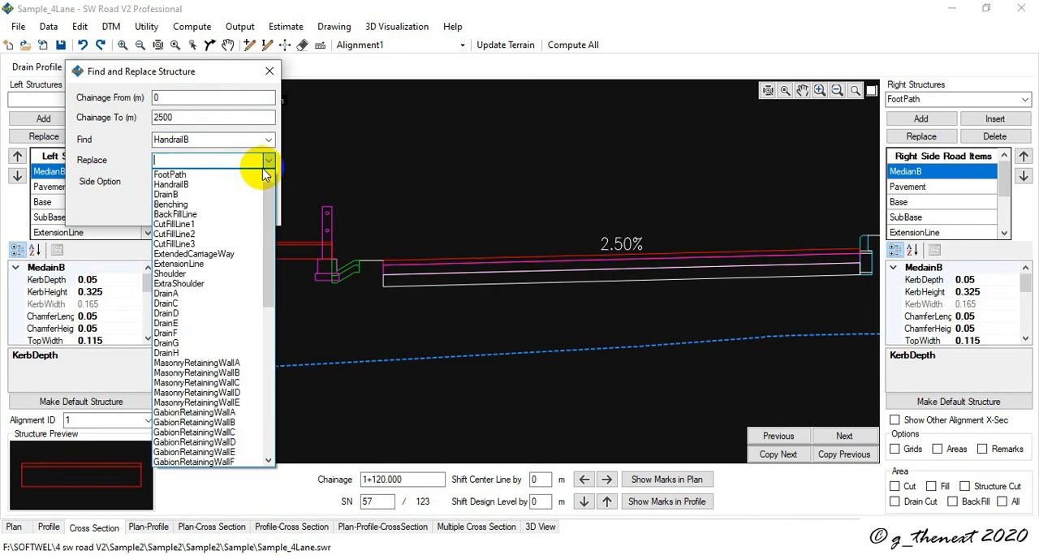
text(ha)
click(265, 167)
scroll(185, 457, down, 11)
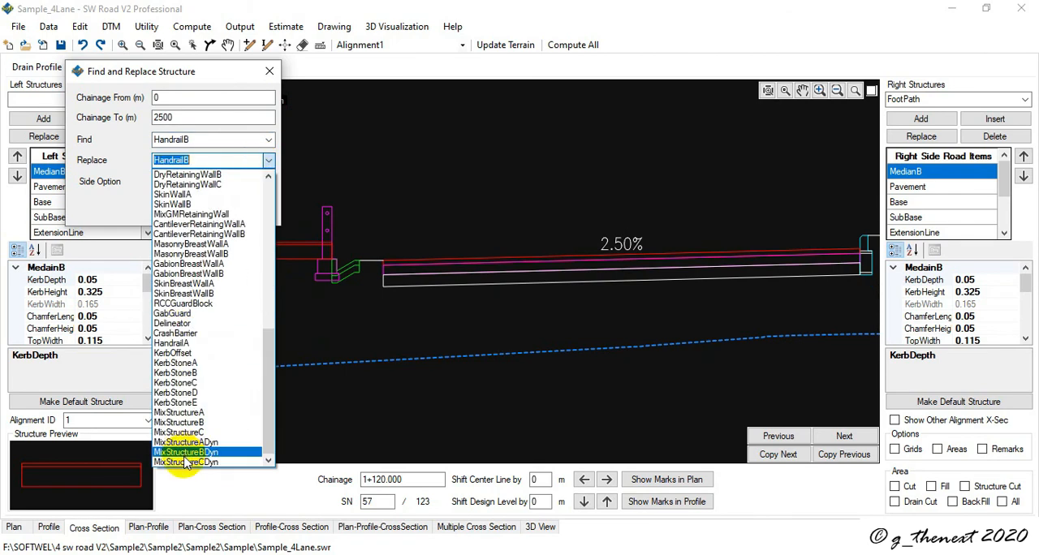
click(185, 344)
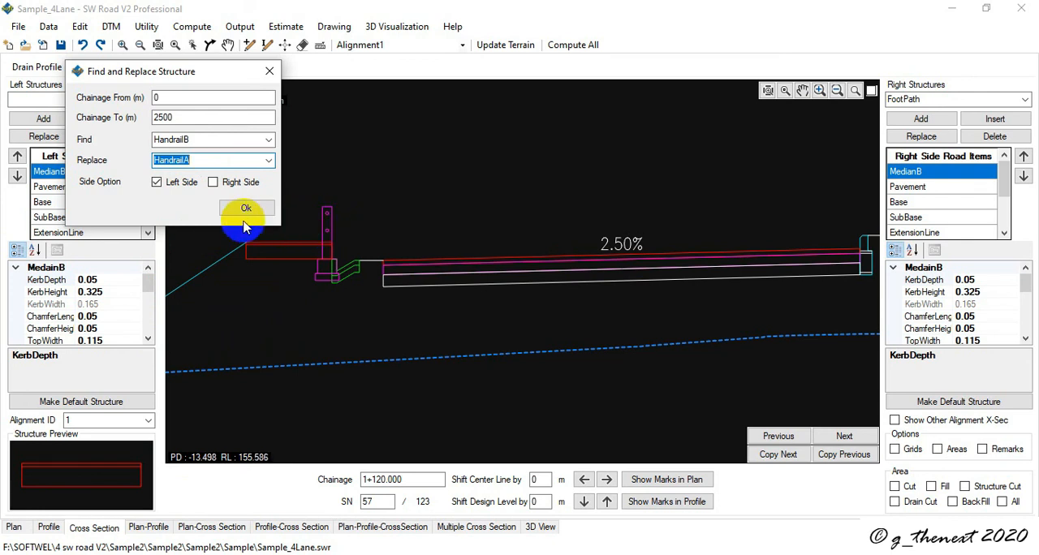
click(214, 184)
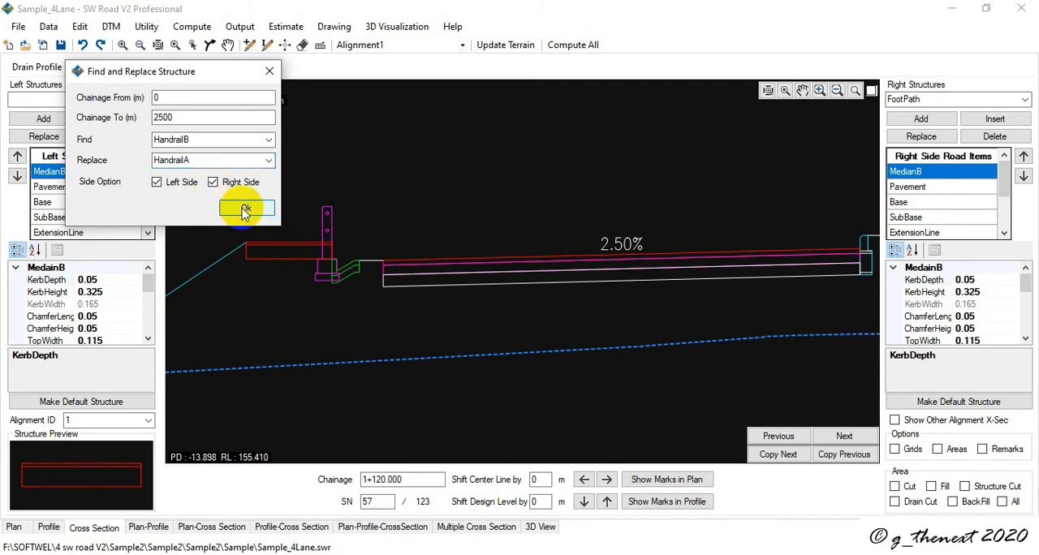
click(244, 210)
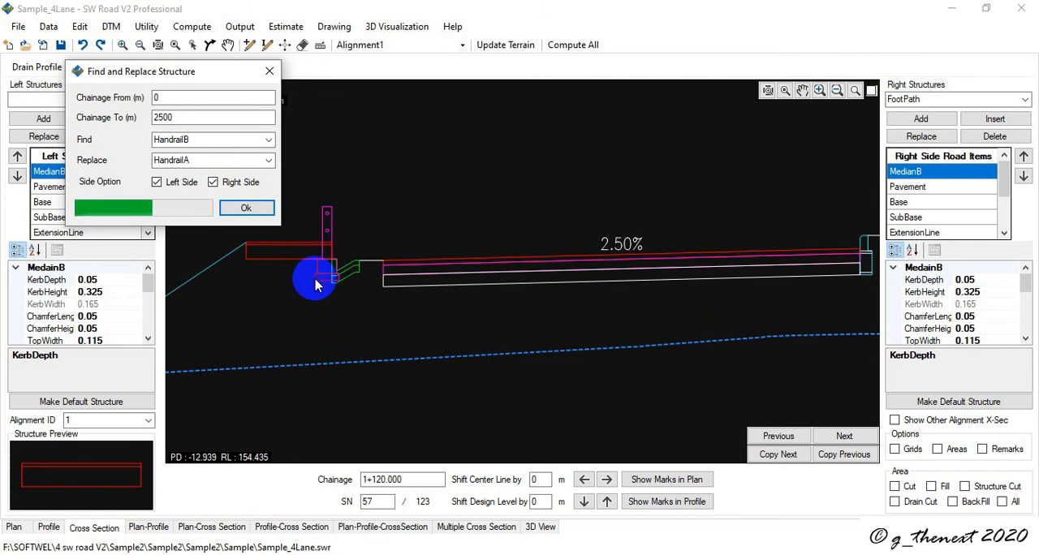
click(537, 341)
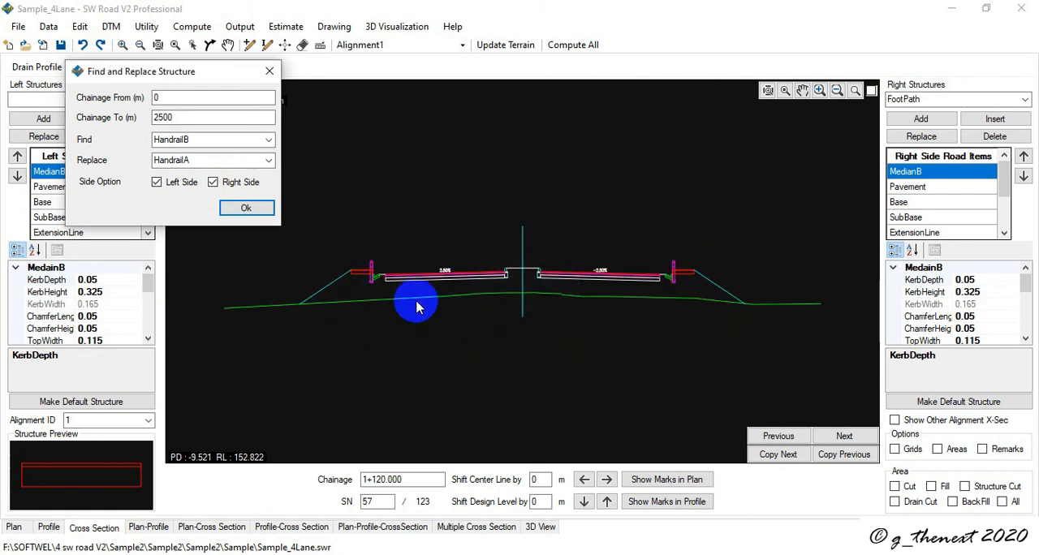
- Inspect the replaced handrail at 1+120.000, rerun the same replacement twice, and close the Find and Replace Structure dialog
scroll(410, 302, up, 3)
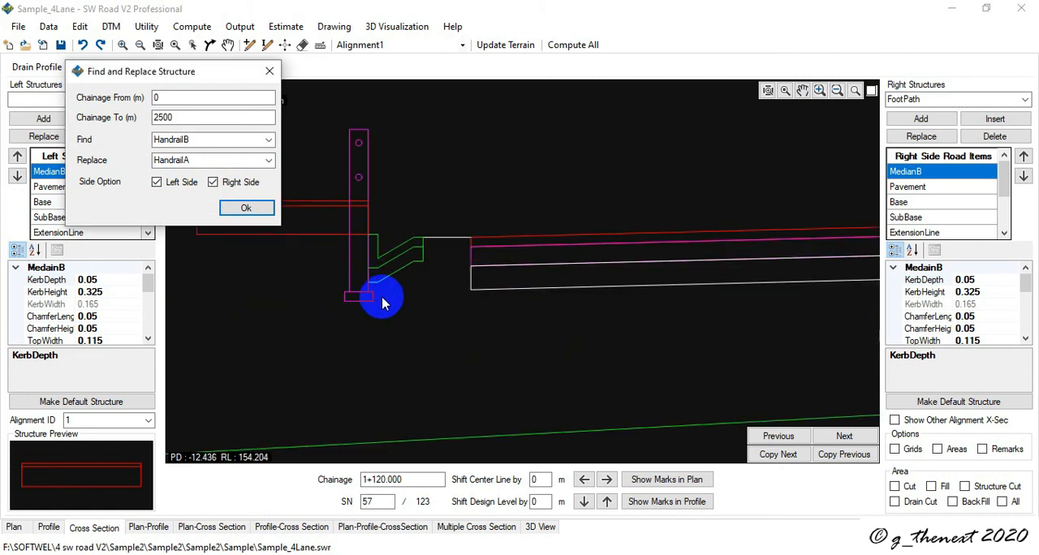
click(259, 210)
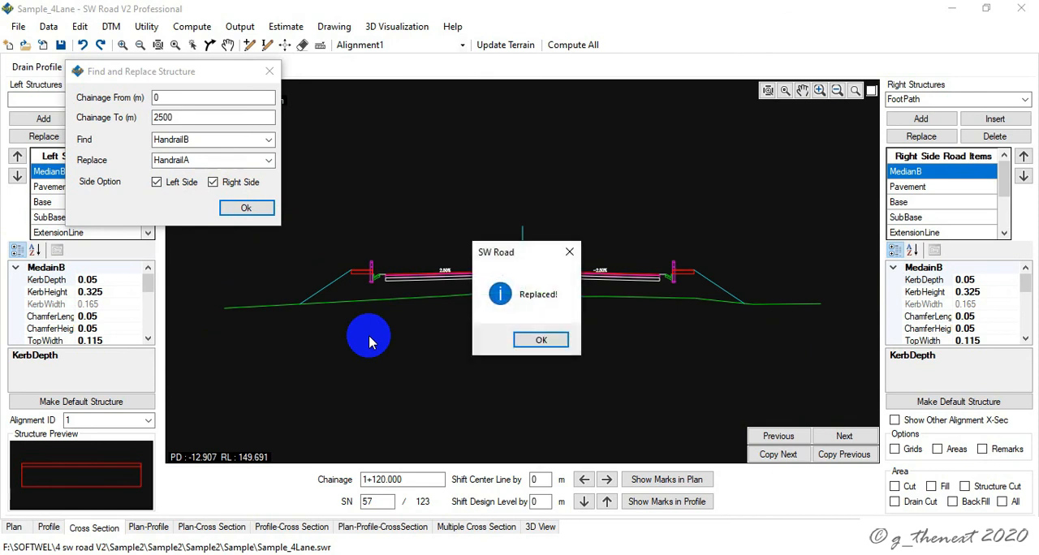
click(536, 339)
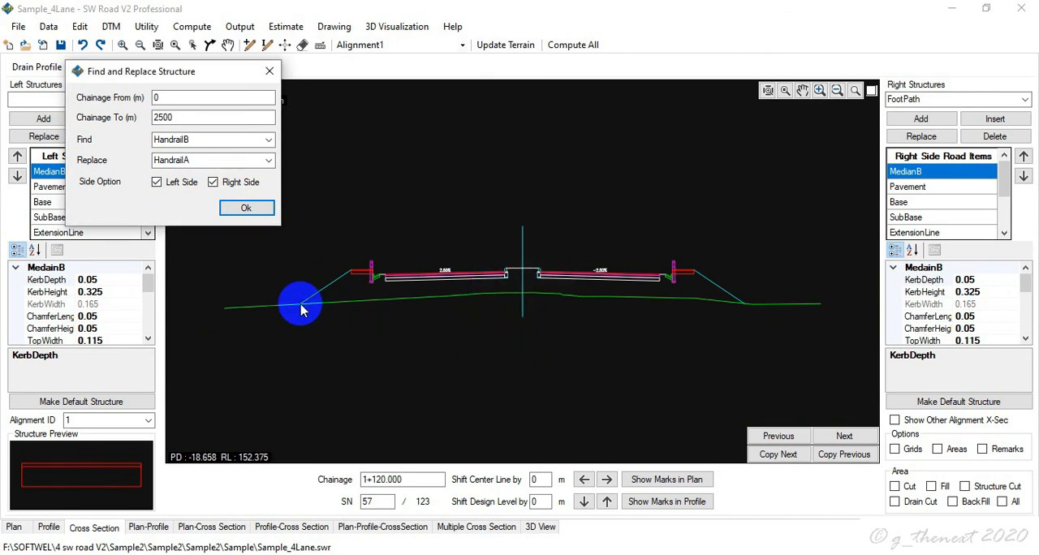
click(246, 208)
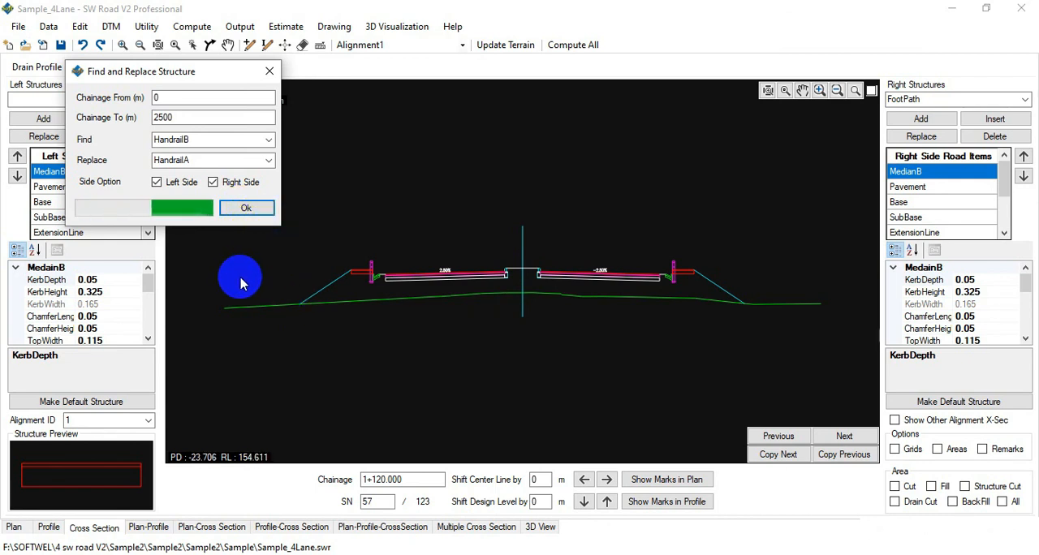
click(535, 342)
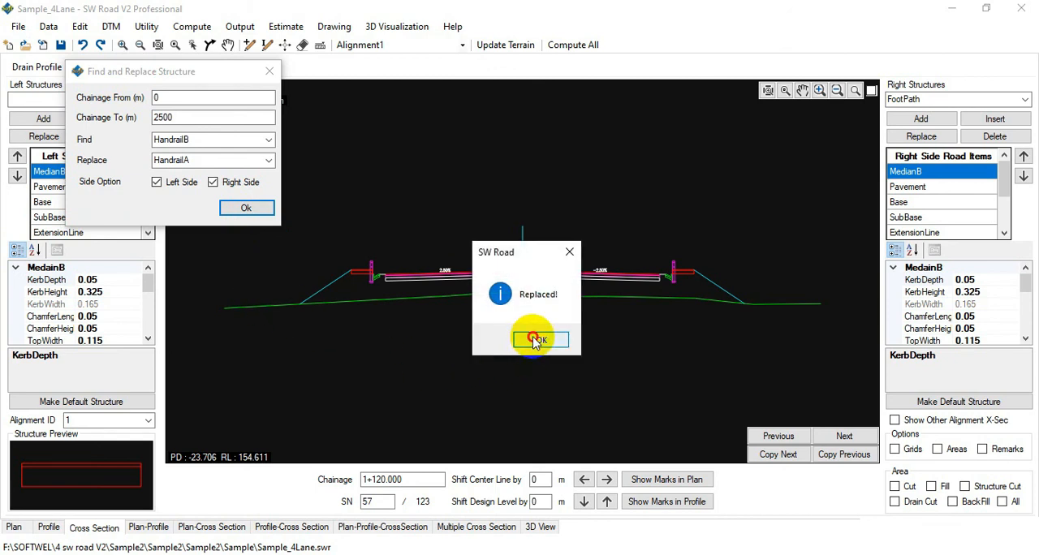
click(269, 72)
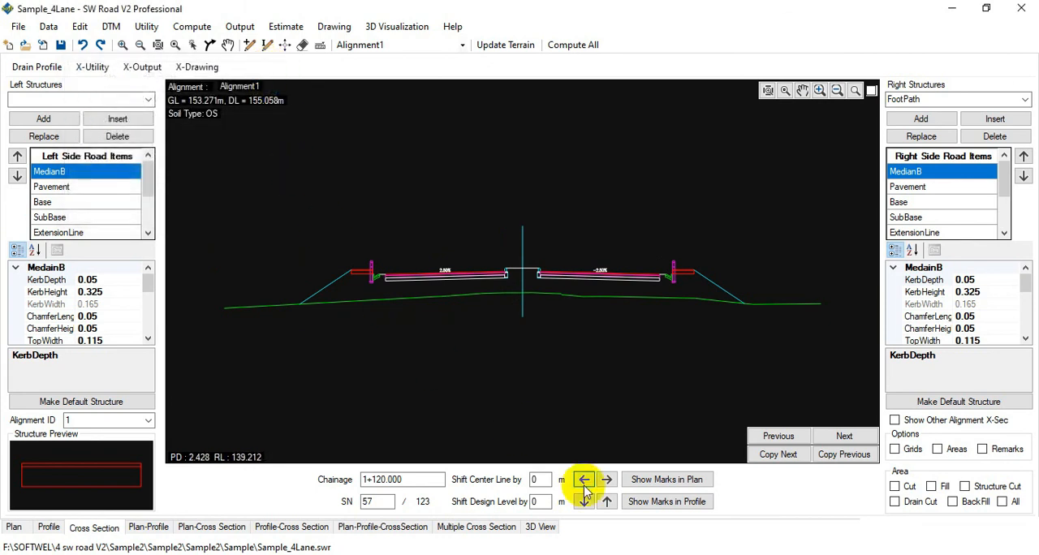